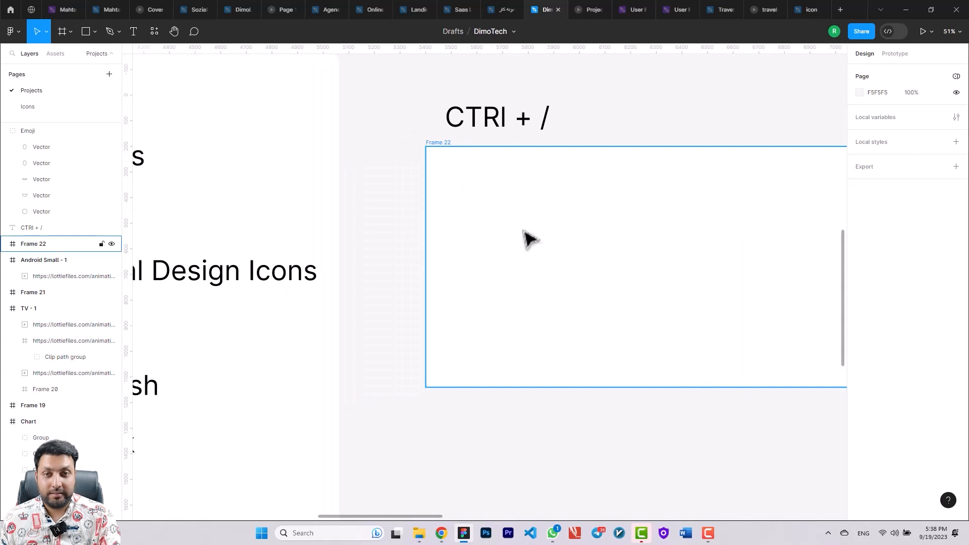
# Step: Look at the quick actions search and the list of recent and saved plugins
pyautogui.scroll(-3, 460, 266)
pyautogui.hscroll(1, 424, 277)
pyautogui.click(417, 277)
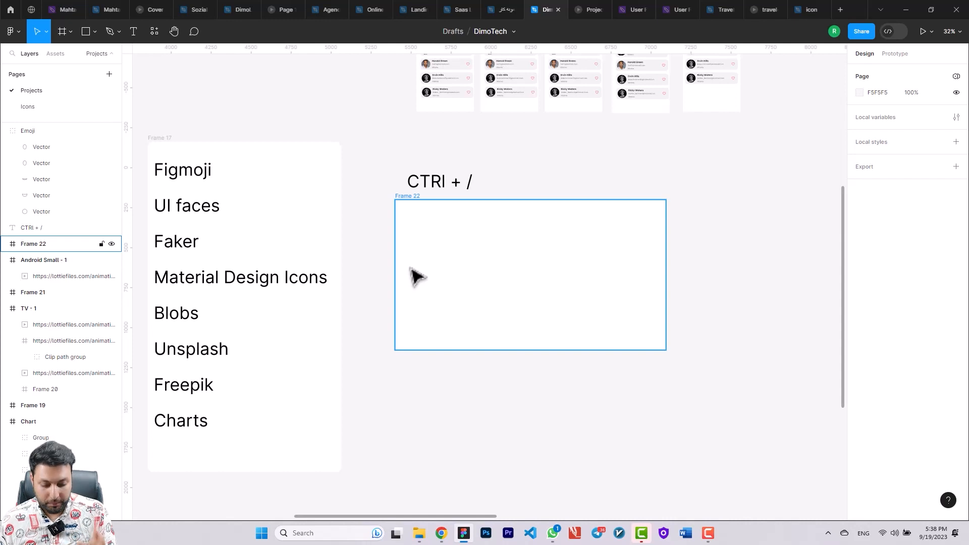
pyautogui.scroll(5, 482, 222)
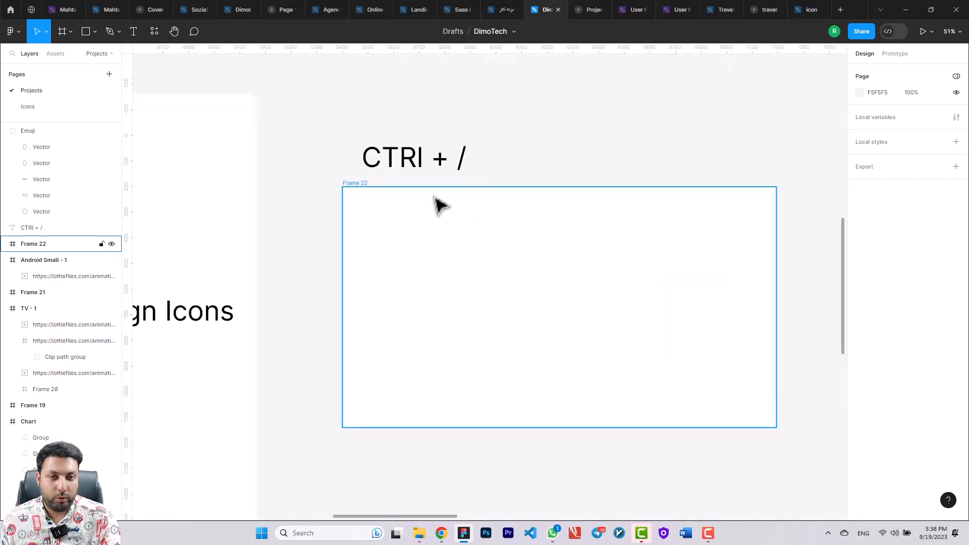
pyautogui.scroll(-3, 436, 217)
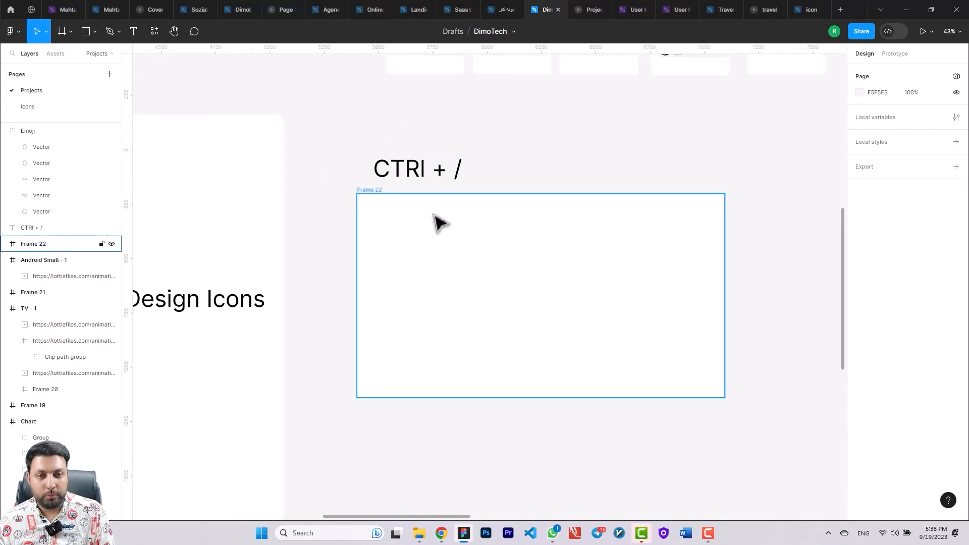
pyautogui.hotkey('ctrl', '/')
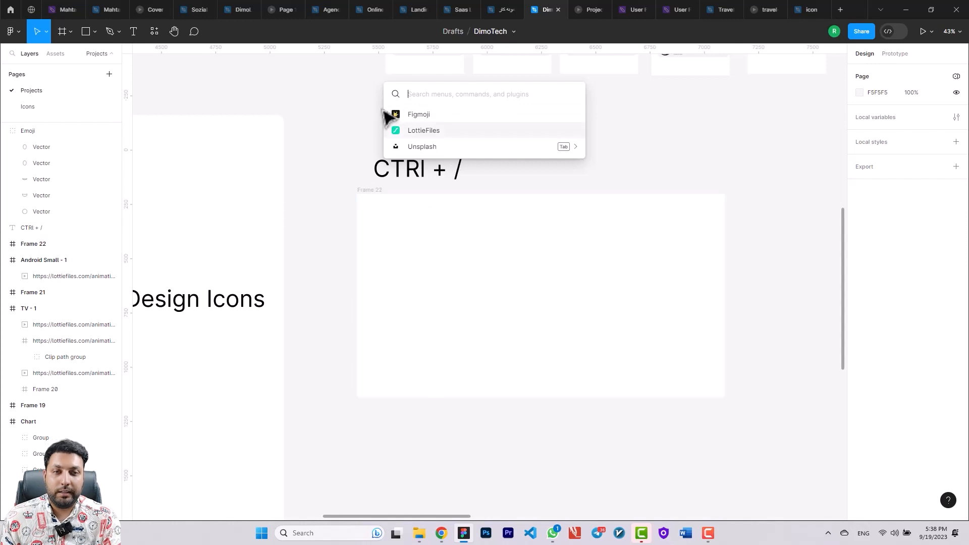
pyautogui.click(347, 120)
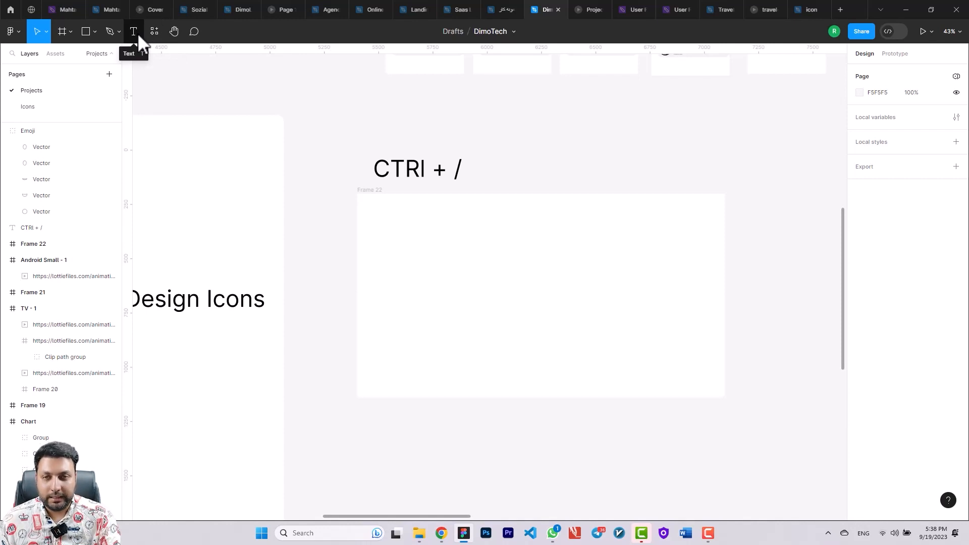
pyautogui.click(152, 32)
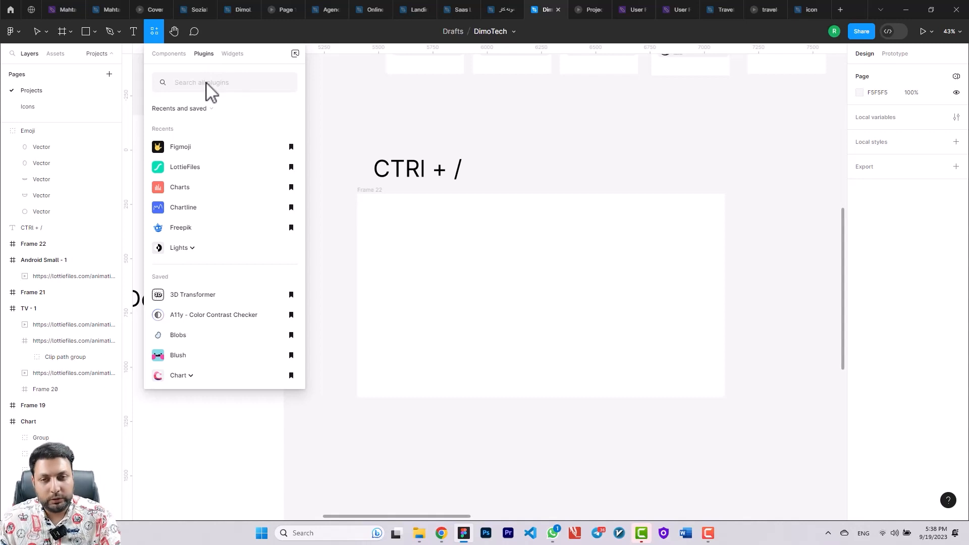
pyautogui.click(404, 108)
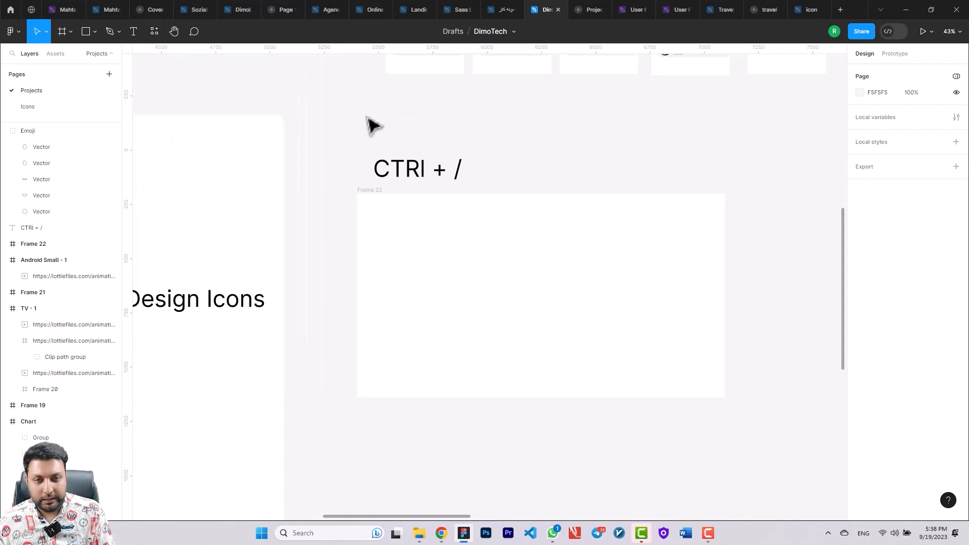
# Step: Run the Figmoji plugin, shift Frame 22 clear of its window to X 6032, Y 195, and view the Smileys & Emotion category
pyautogui.hotkey('ctrl', '/')
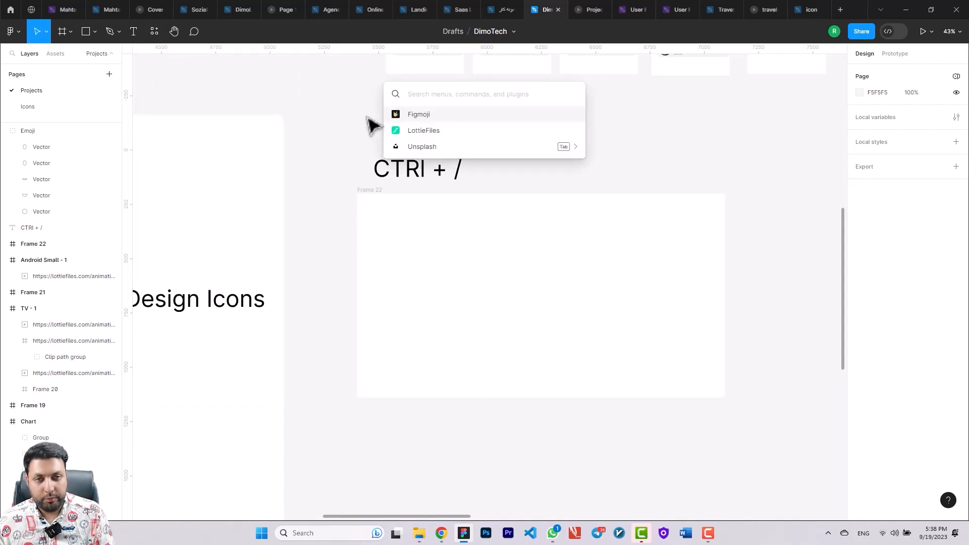
pyautogui.press('Return')
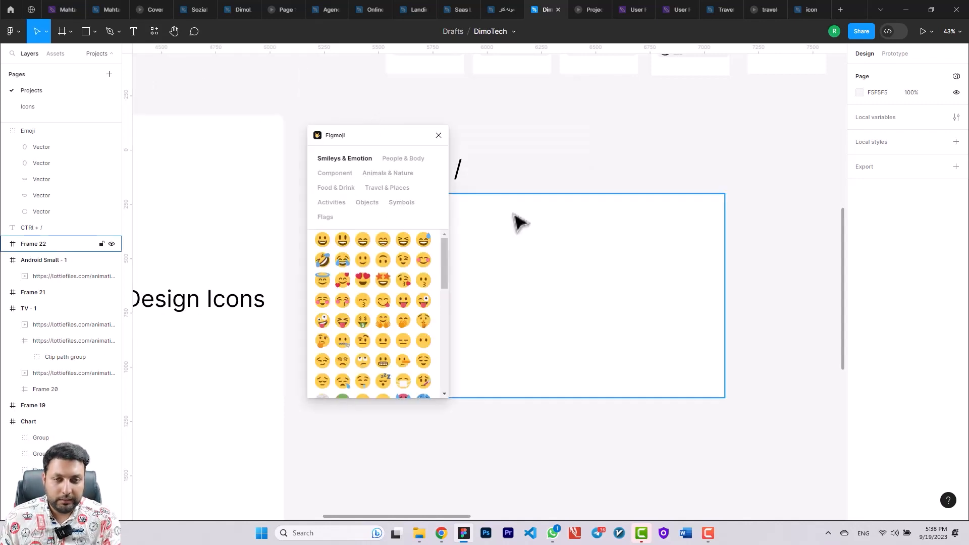
pyautogui.click(520, 222)
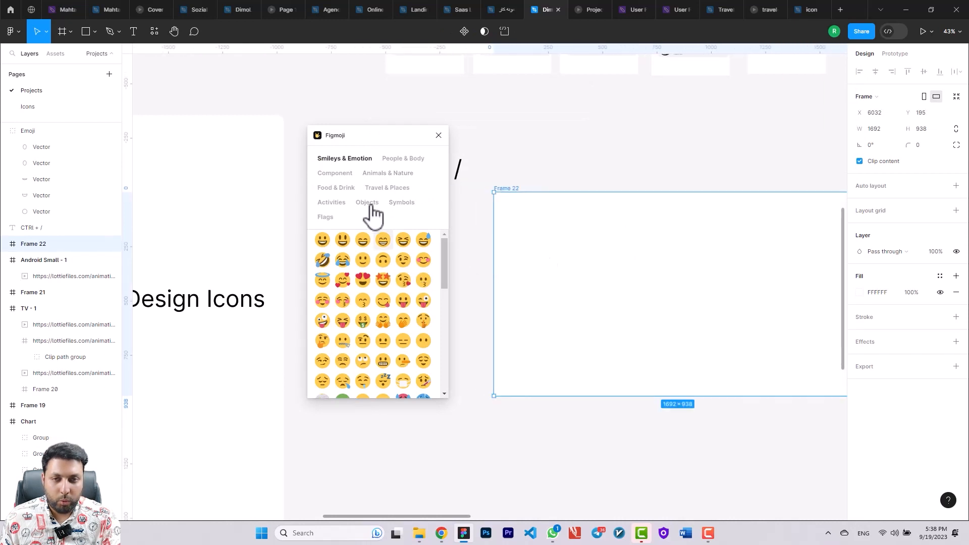
pyautogui.click(396, 161)
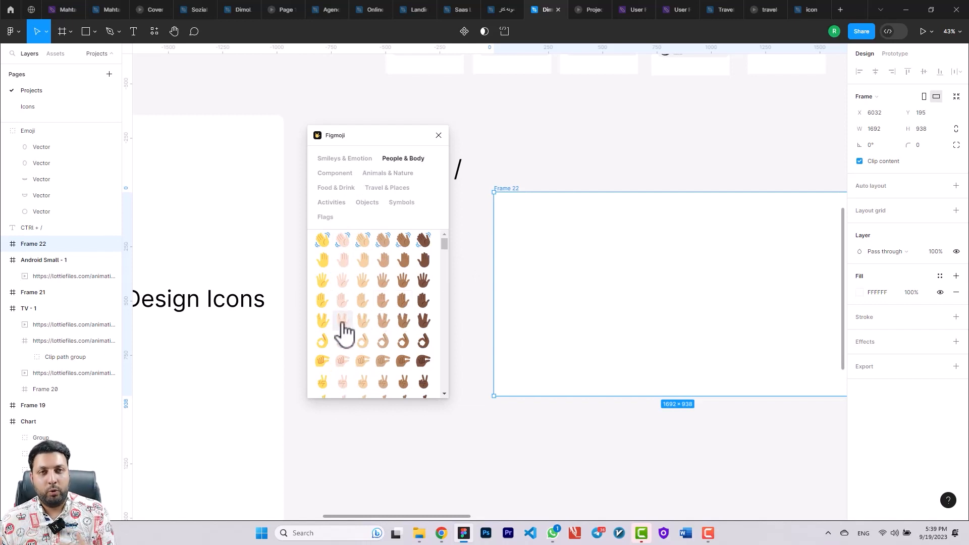
pyautogui.click(339, 158)
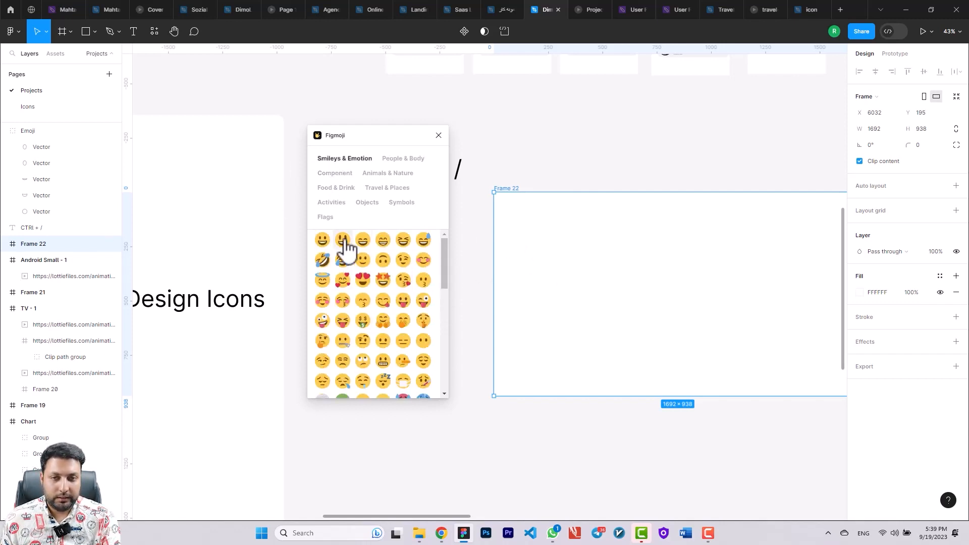
# Step: Insert the first grinning face emoji into Frame 22 and enlarge it to 240 × 240
pyautogui.click(322, 241)
pyautogui.moveTo(534, 309); pyautogui.dragTo(647, 329)
pyautogui.scroll(2, 717, 387)
pyautogui.press('alt')
pyautogui.moveTo(609, 281); pyautogui.dragTo(683, 354)
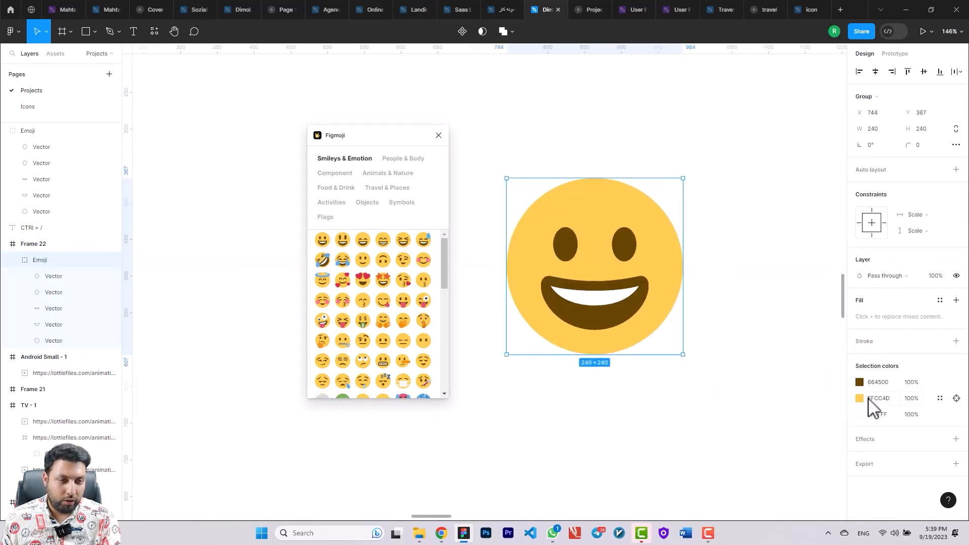
# Step: Recolor the emoji's yellow face to bright red FF0505
pyautogui.click(859, 398)
pyautogui.click(801, 322)
pyautogui.click(745, 352)
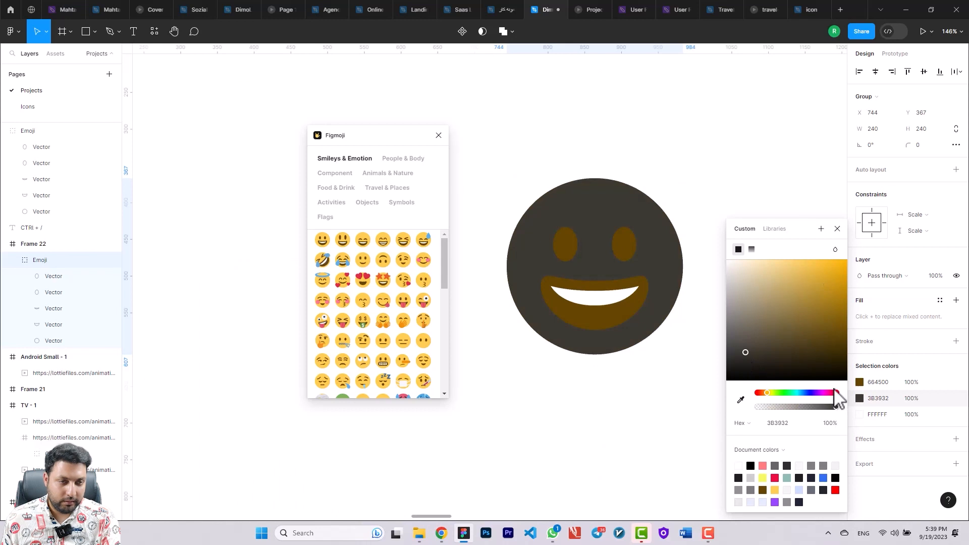
pyautogui.moveTo(838, 393); pyautogui.dragTo(836, 393)
pyautogui.moveTo(836, 310); pyautogui.dragTo(846, 259)
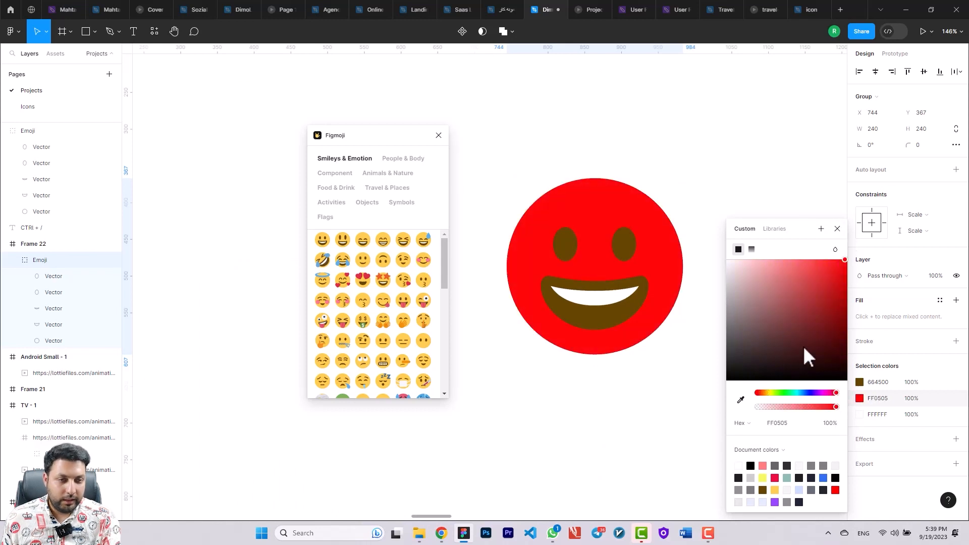
# Step: Recolor the emoji's dark brown eyes and mouth to white
pyautogui.click(859, 382)
pyautogui.click(760, 273)
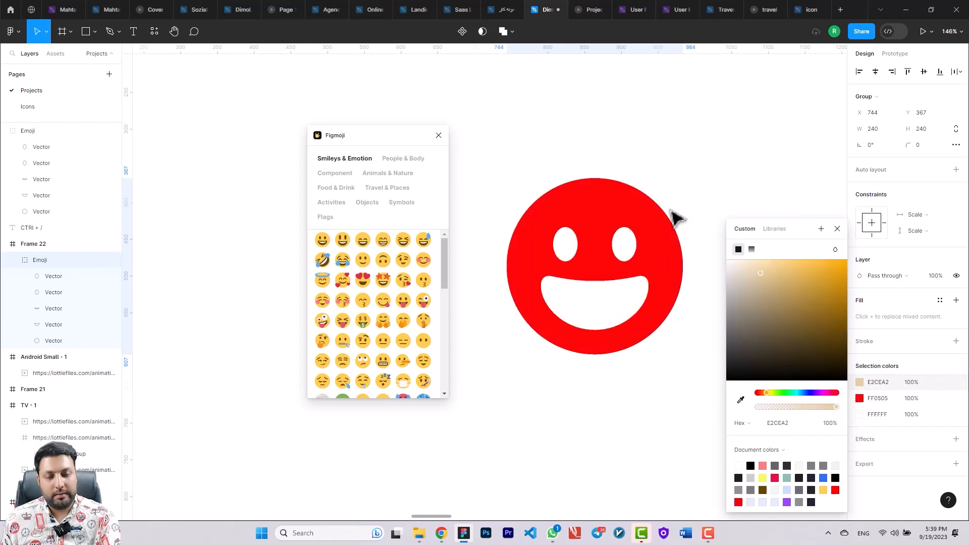
pyautogui.click(678, 218)
pyautogui.scroll(-5, 559, 208)
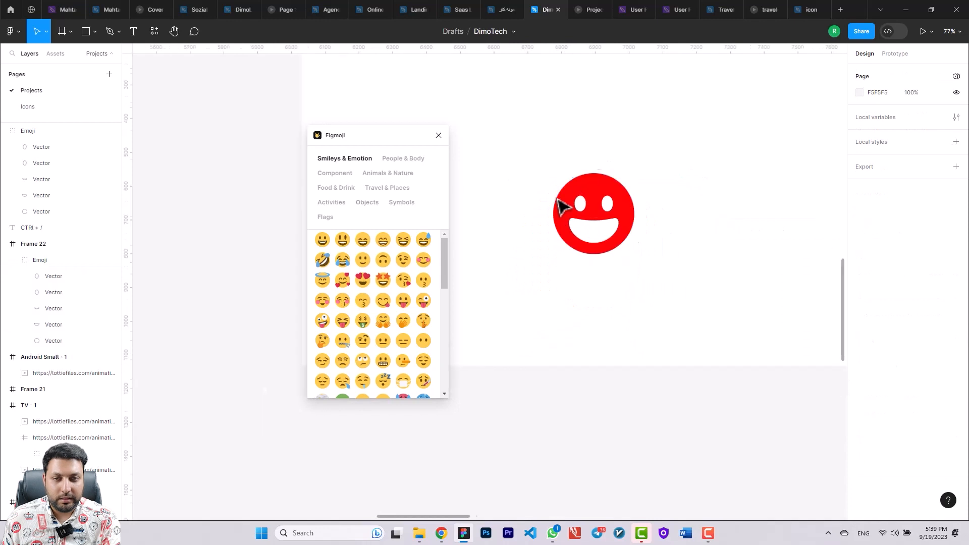
# Step: Insert the tomato emoji from the Food & Drink category into Frame 22, beside the red face, and enlarge it to about 239 × 245
pyautogui.click(401, 159)
pyautogui.click(351, 175)
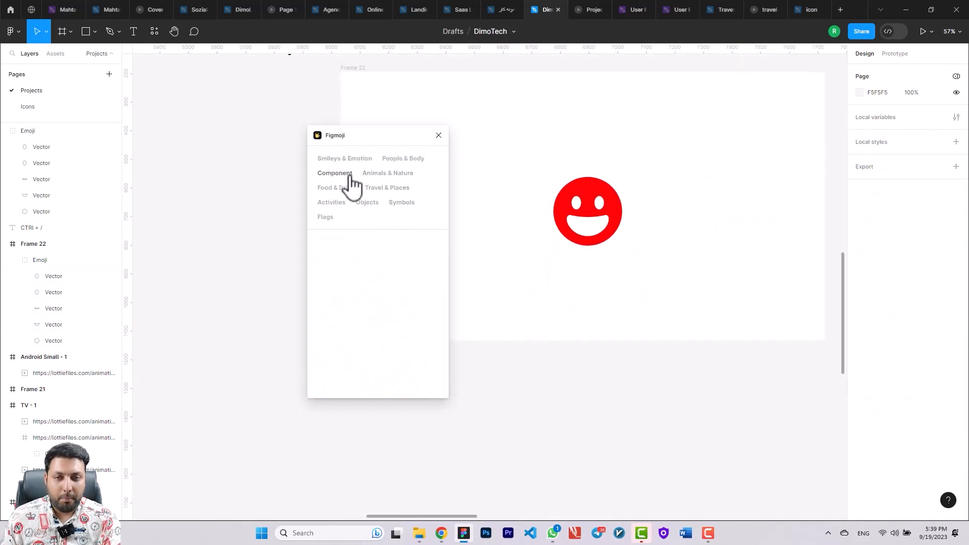
pyautogui.click(346, 189)
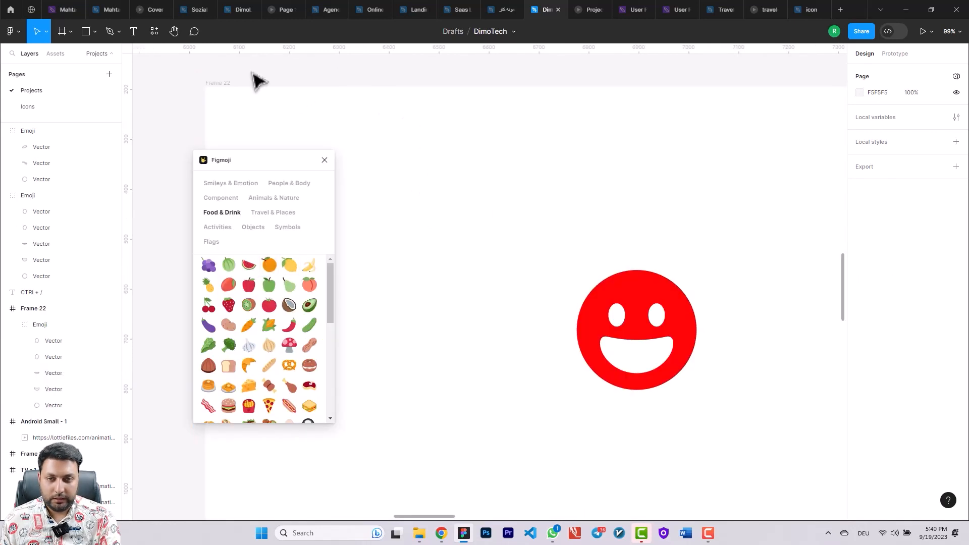
pyautogui.click(218, 83)
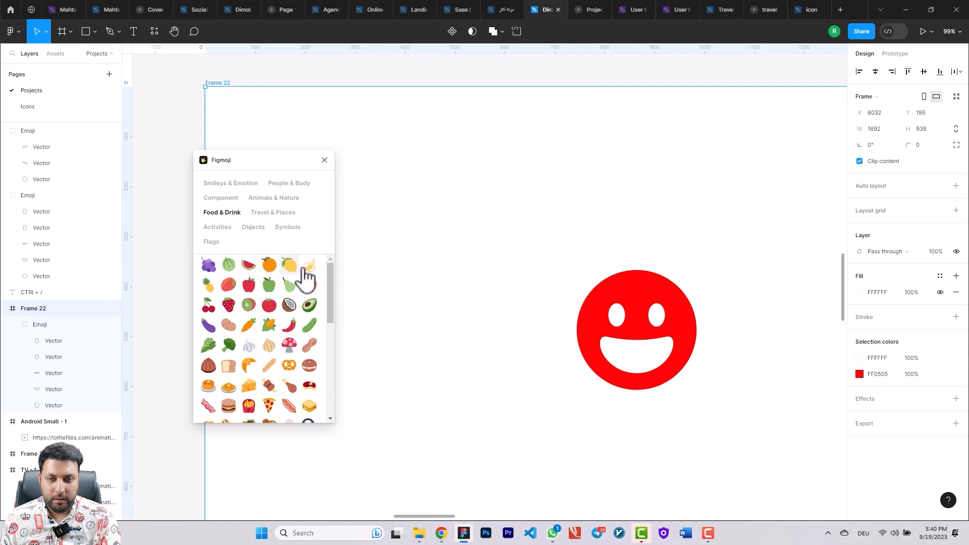
pyautogui.click(269, 304)
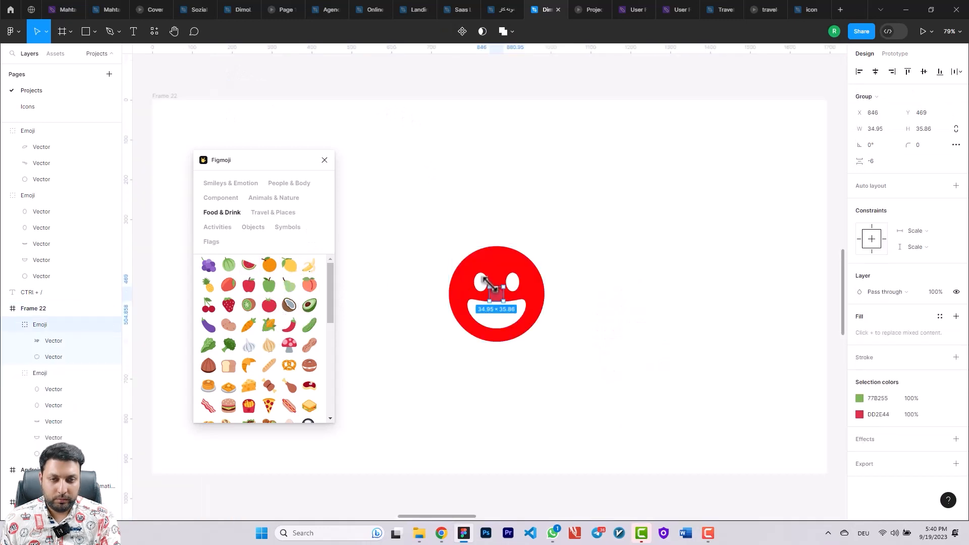
pyautogui.moveTo(508, 298); pyautogui.dragTo(521, 226)
pyautogui.moveTo(469, 200); pyautogui.dragTo(649, 318)
pyautogui.hscroll(3, 649, 318)
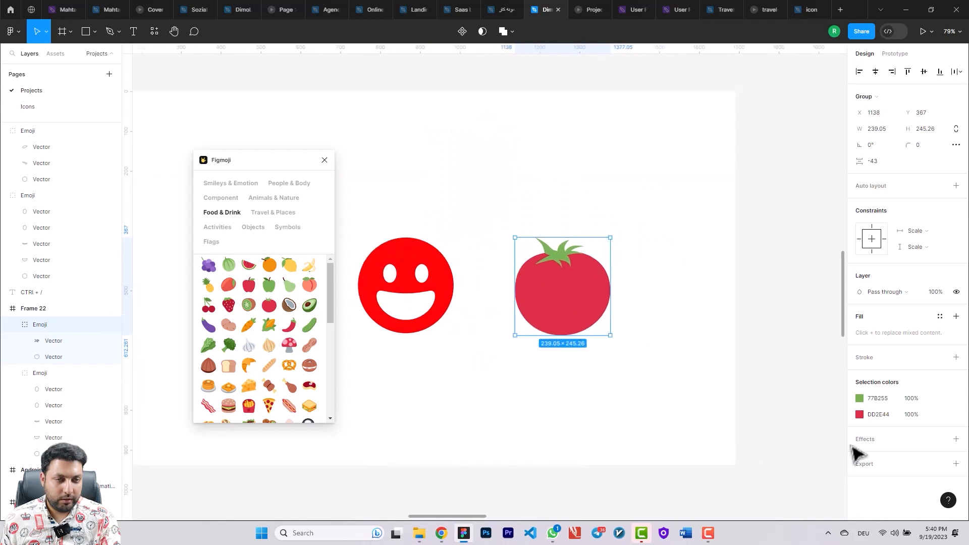
# Step: Recolor the tomato's red body to dark gray
pyautogui.click(862, 414)
pyautogui.moveTo(808, 374); pyautogui.dragTo(731, 340)
pyautogui.click(635, 376)
pyautogui.scroll(-3, 632, 377)
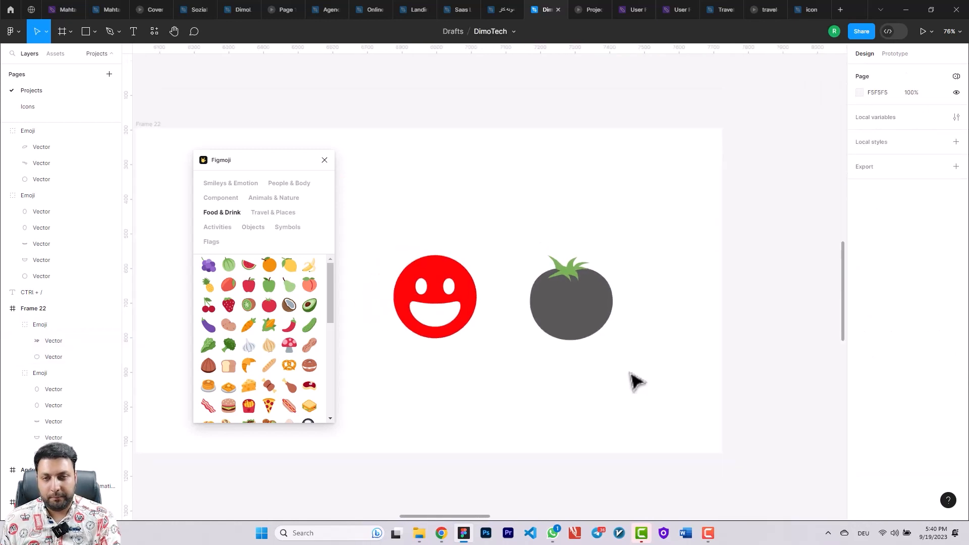
# Step: Close the Figmoji plugin and review the list of plugin names in Frame 17
pyautogui.click(324, 160)
pyautogui.moveTo(349, 266); pyautogui.dragTo(570, 238)
pyautogui.scroll(-4, 417, 347)
pyautogui.moveTo(443, 363); pyautogui.dragTo(647, 389)
pyautogui.scroll(1, 341, 320)
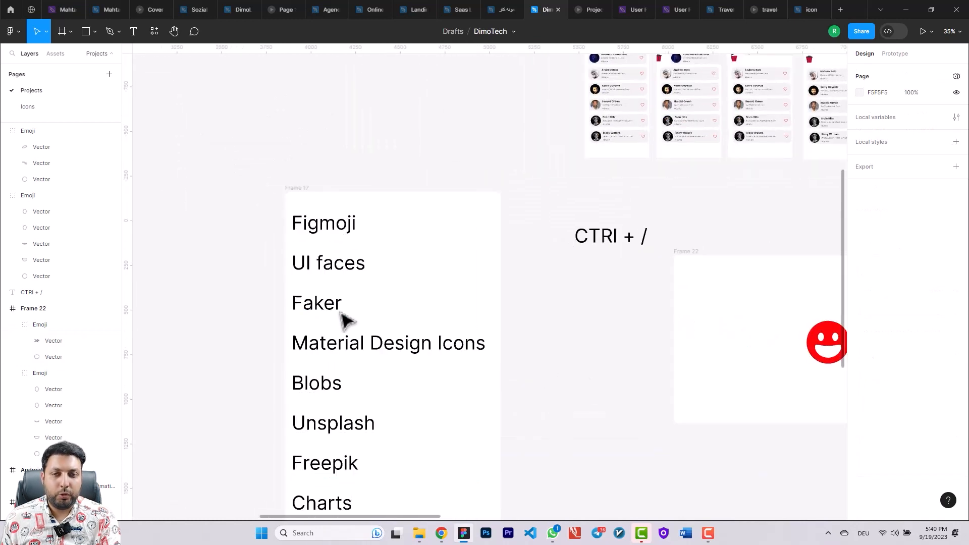
pyautogui.moveTo(487, 314); pyautogui.dragTo(367, 287)
pyautogui.moveTo(511, 324); pyautogui.dragTo(372, 281)
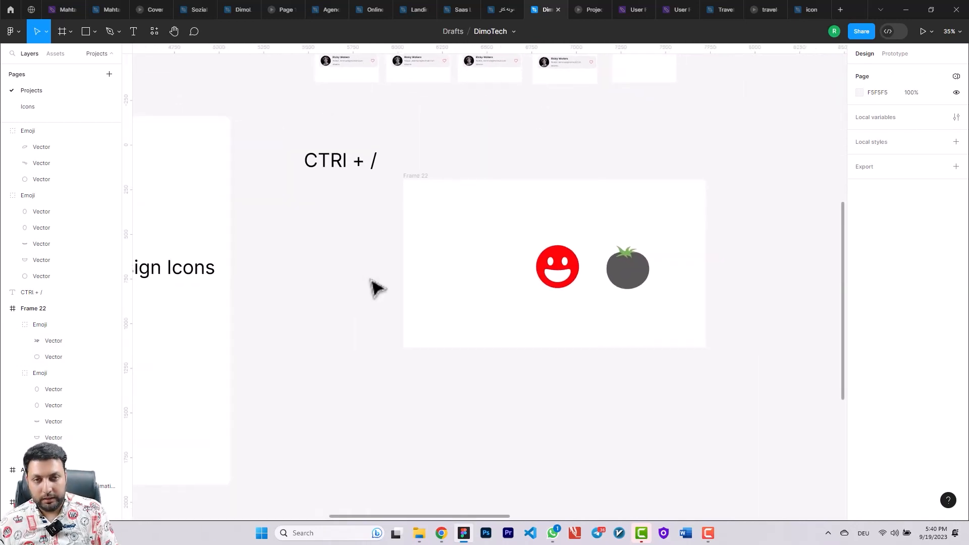
pyautogui.hotkey('ctrl', '-')
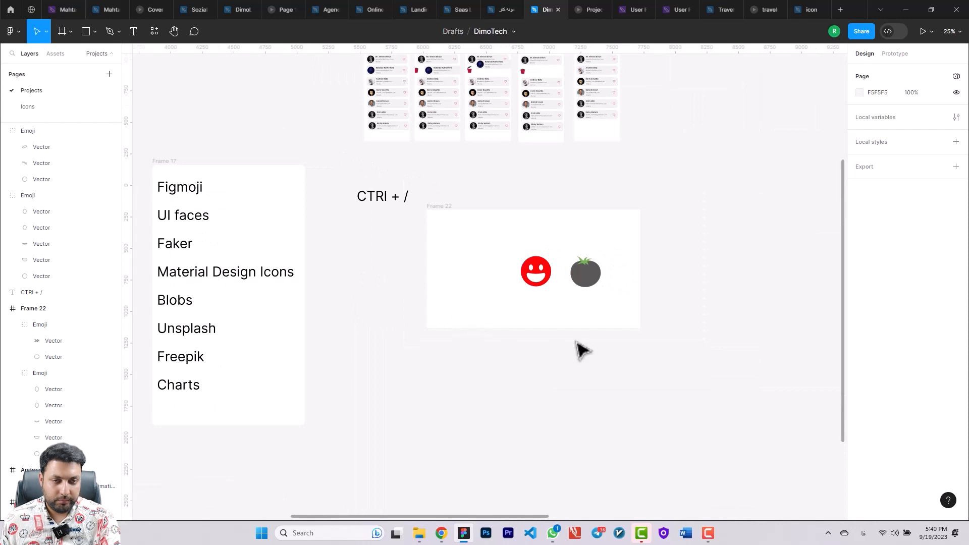
# Step: Find the UI Faces plugin with the search text "uif" and run it beside Frame 22
pyautogui.scroll(5, 636, 335)
pyautogui.hotkey('ctrl', '/')
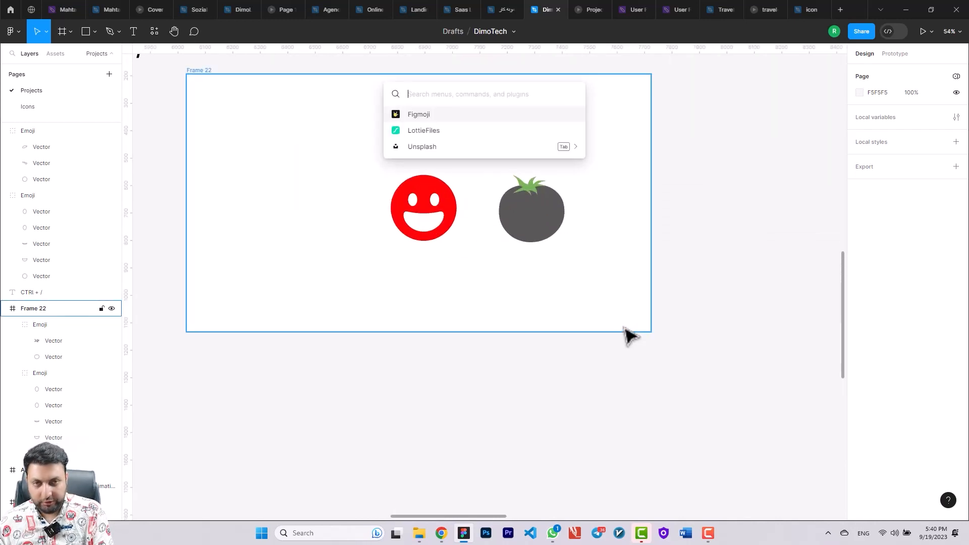
pyautogui.write('uif')
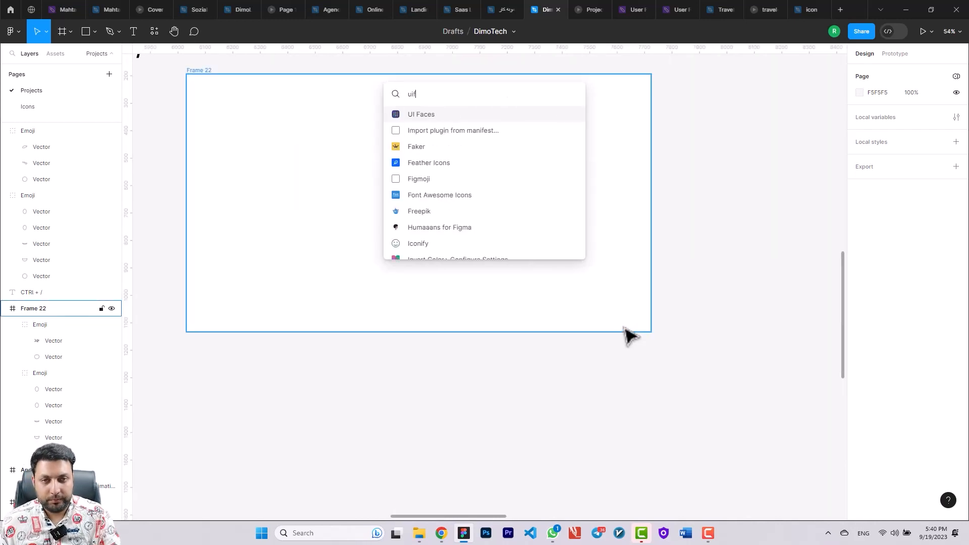
pyautogui.press('Return')
pyautogui.moveTo(535, 443); pyautogui.dragTo(598, 518)
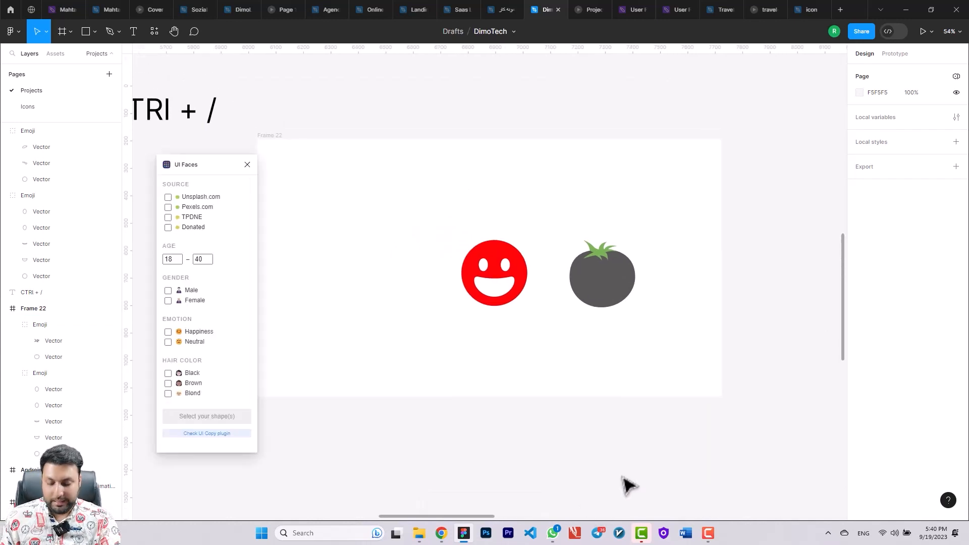
# Step: Draw a circle about 306 × 306 in the empty area of Frame 22, beside the red face
pyautogui.press('f')
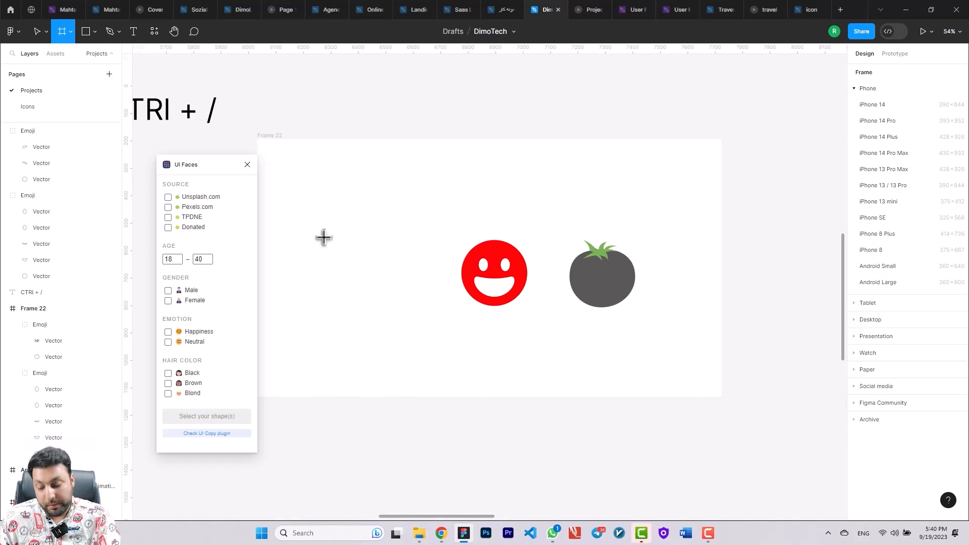
pyautogui.press('o')
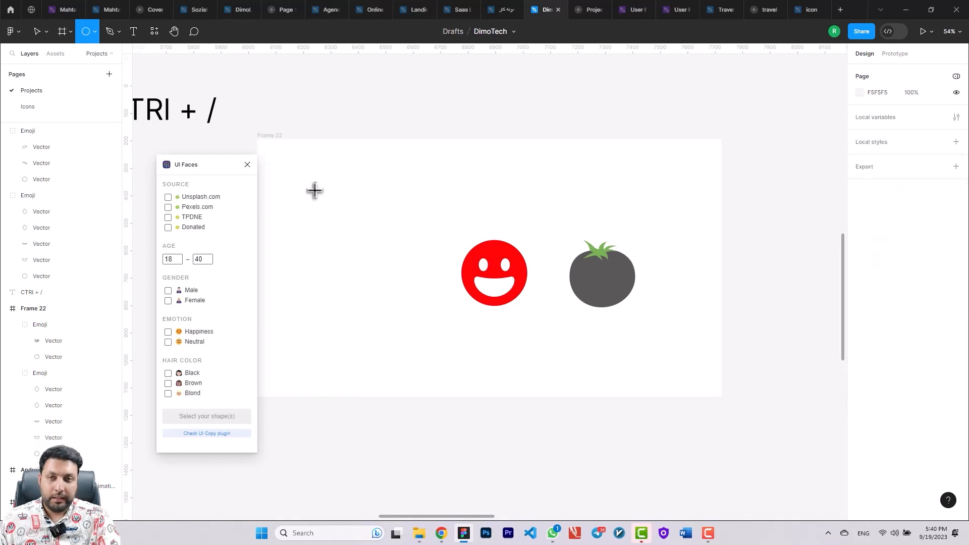
pyautogui.moveTo(325, 194)
pyautogui.mouseDown()
pyautogui.moveTo(367, 235)
pyautogui.moveTo(349, 254)
pyautogui.mouseUp()
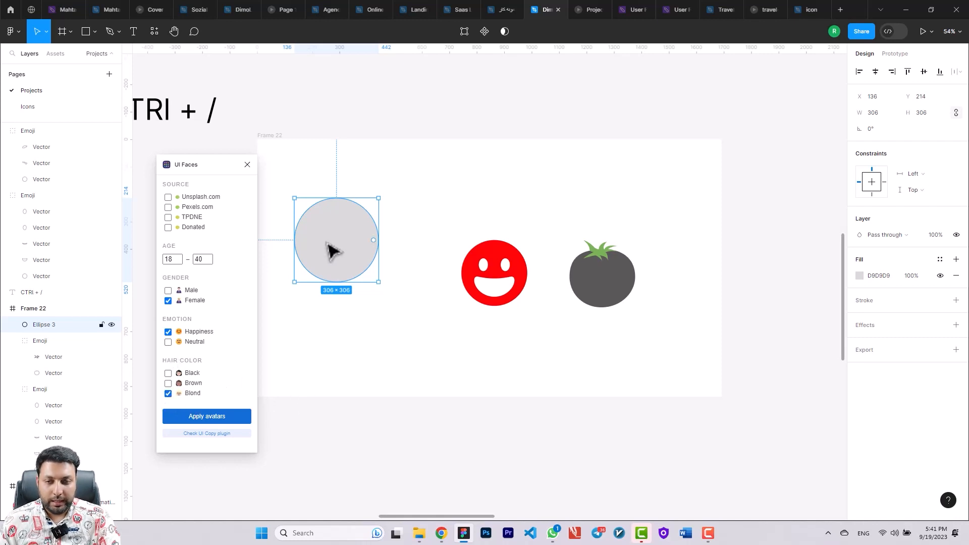
# Step: Fill the circle with a UI Faces avatar using the Female, Happiness and Blond filters with age 18–40
pyautogui.click(225, 418)
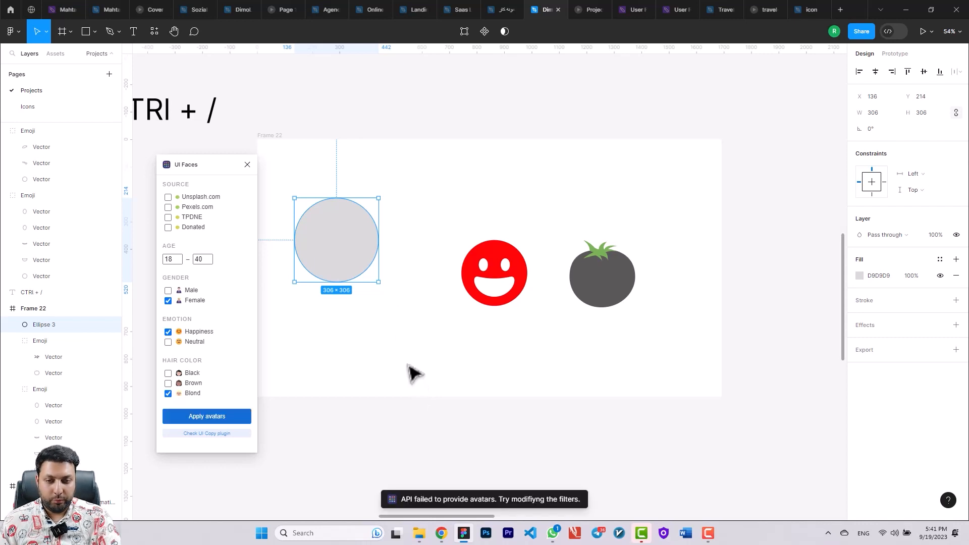
pyautogui.click(360, 303)
pyautogui.click(340, 260)
pyautogui.click(223, 418)
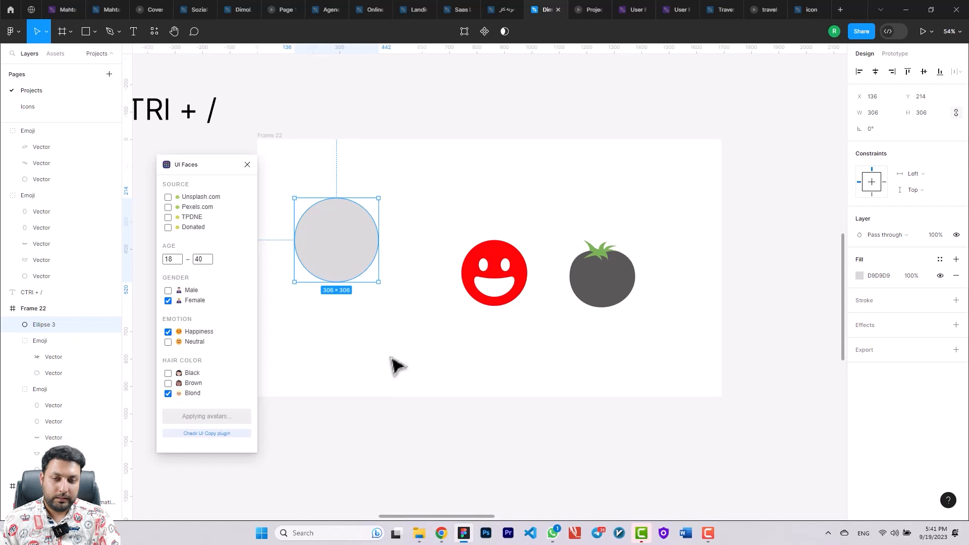
pyautogui.click(401, 319)
# Step: Duplicate the avatar circle three times and arrange the copies in a row along the upper part of Frame 22
pyautogui.click(364, 259)
pyautogui.hotkey('ctrl', 'd')
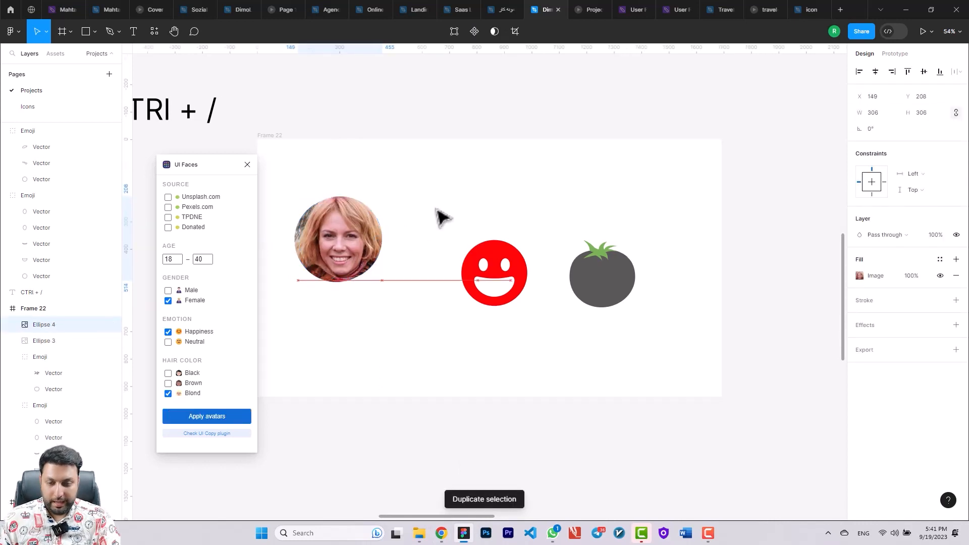
pyautogui.moveTo(443, 218); pyautogui.dragTo(454, 218)
pyautogui.hotkey('ctrl', 'd')
pyautogui.moveTo(486, 181); pyautogui.dragTo(483, 225)
pyautogui.hotkey('ctrl', 'd')
# Step: Apply UI Faces avatars to the three copied circles with the Black and Brown hair colors added to the filters
pyautogui.keyDown('shift'); pyautogui.click(523, 217); pyautogui.keyUp('shift')
pyautogui.keyDown('shift'); pyautogui.click(442, 217); pyautogui.keyUp('shift')
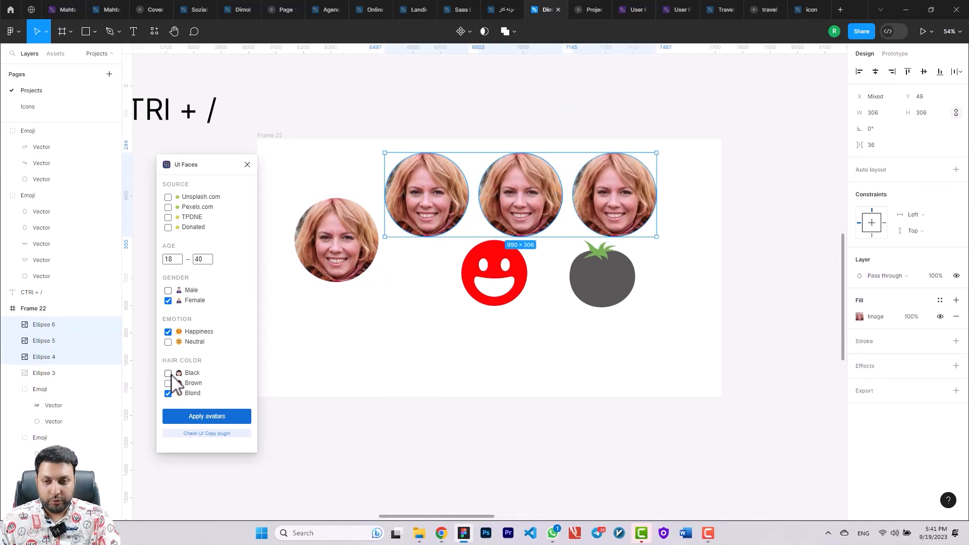
pyautogui.click(168, 374)
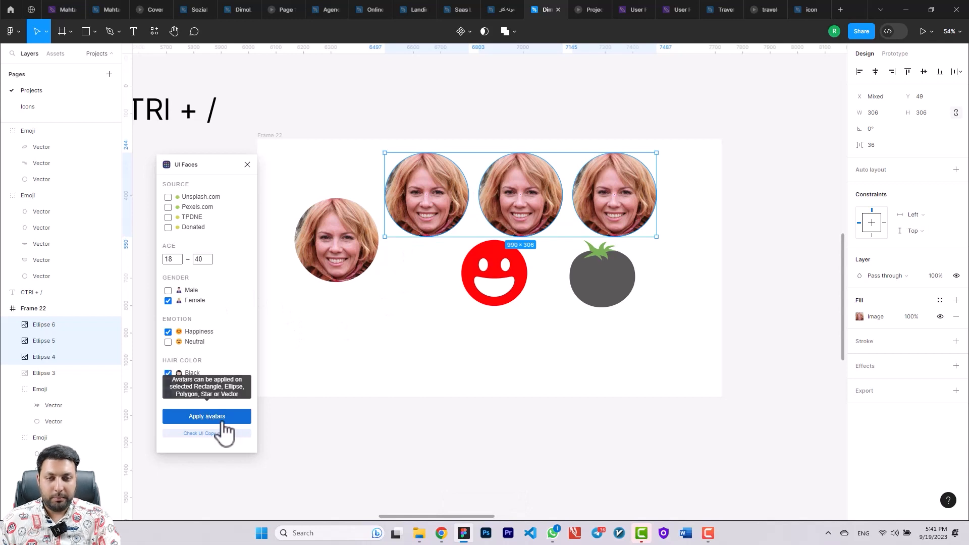
pyautogui.click(214, 419)
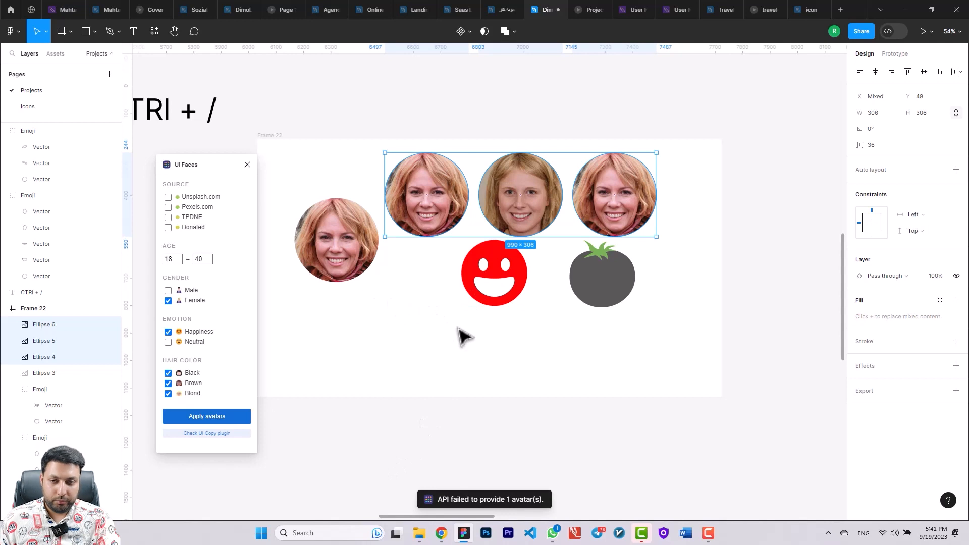
# Step: Reapply avatars to the row of three circles with the Male gender and Neutral emotion filters also enabled
pyautogui.click(460, 214)
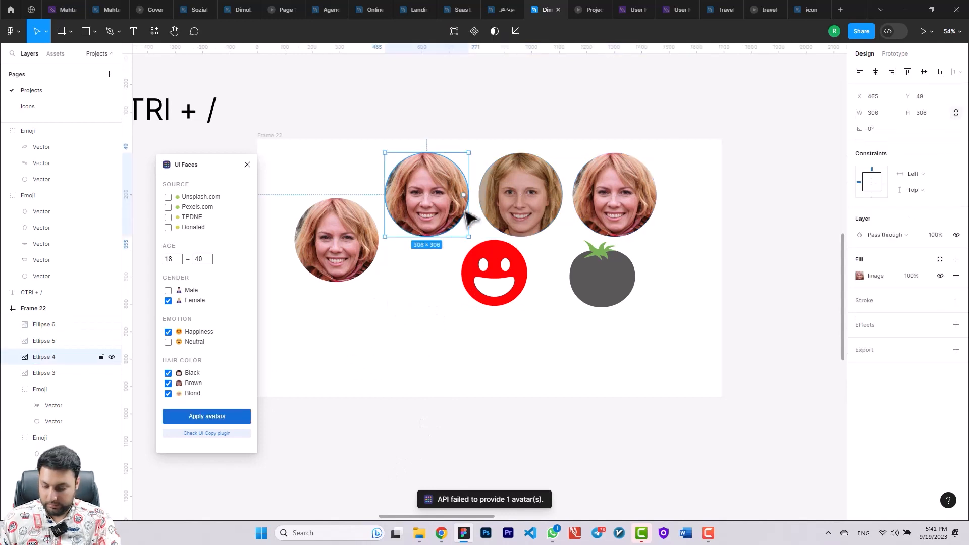
pyautogui.keyDown('shift'); pyautogui.click(551, 203); pyautogui.keyUp('shift')
pyautogui.keyDown('shift'); pyautogui.click(613, 201); pyautogui.keyUp('shift')
pyautogui.click(168, 290)
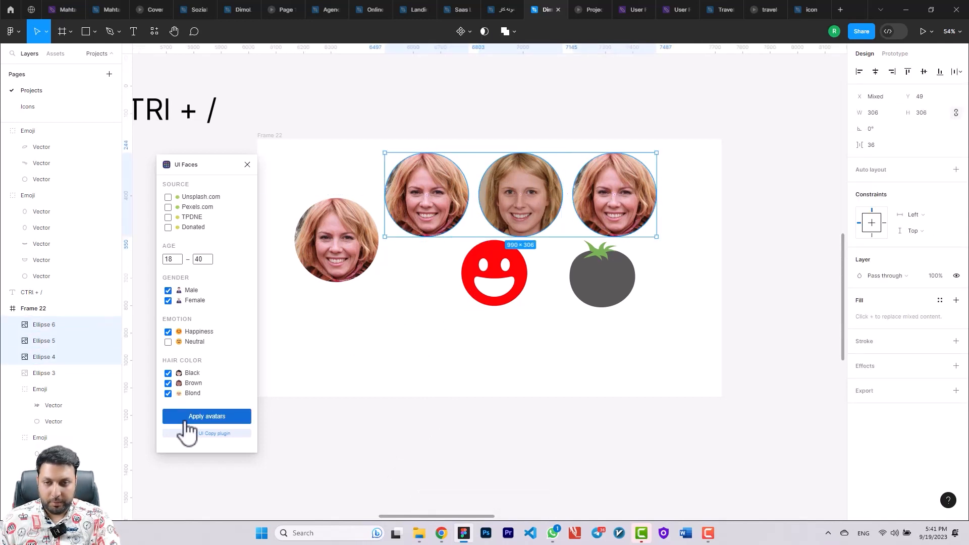
pyautogui.click(168, 342)
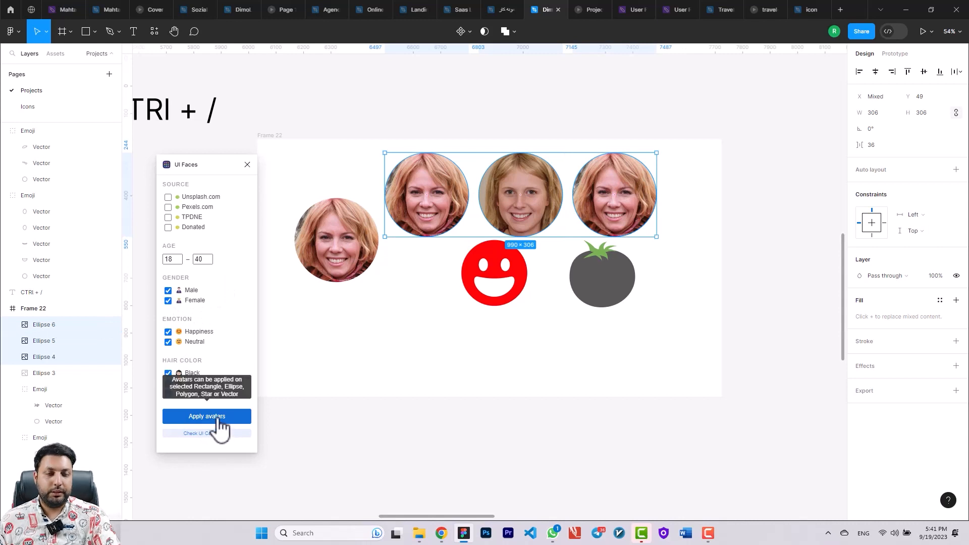
pyautogui.click(221, 419)
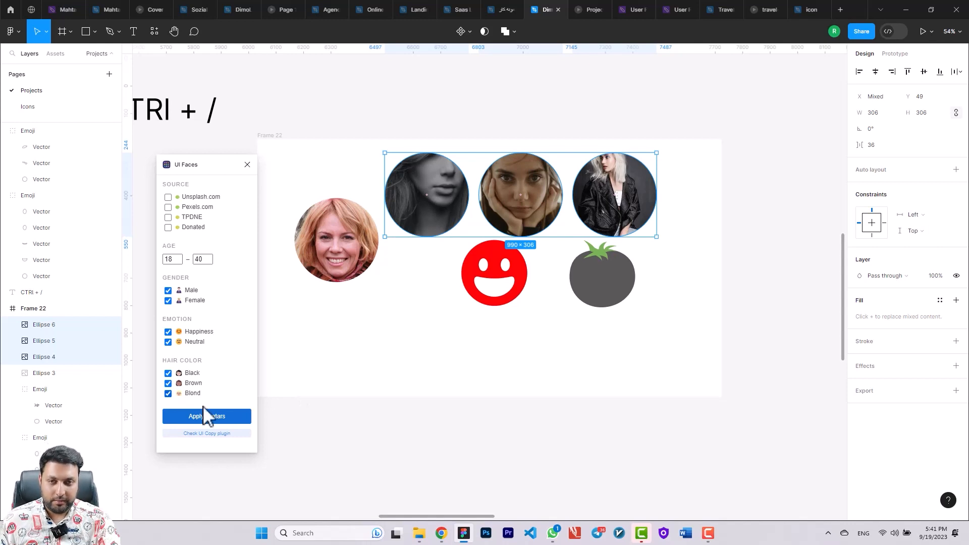
# Step: Close the UI Faces plugin and review the plugin names listed in Frame 17
pyautogui.click(247, 165)
pyautogui.scroll(-3, 357, 243)
pyautogui.scroll(-1, 361, 275)
pyautogui.moveTo(379, 303); pyautogui.dragTo(621, 298)
pyautogui.scroll(2, 414, 277)
pyautogui.moveTo(474, 314); pyautogui.dragTo(379, 306)
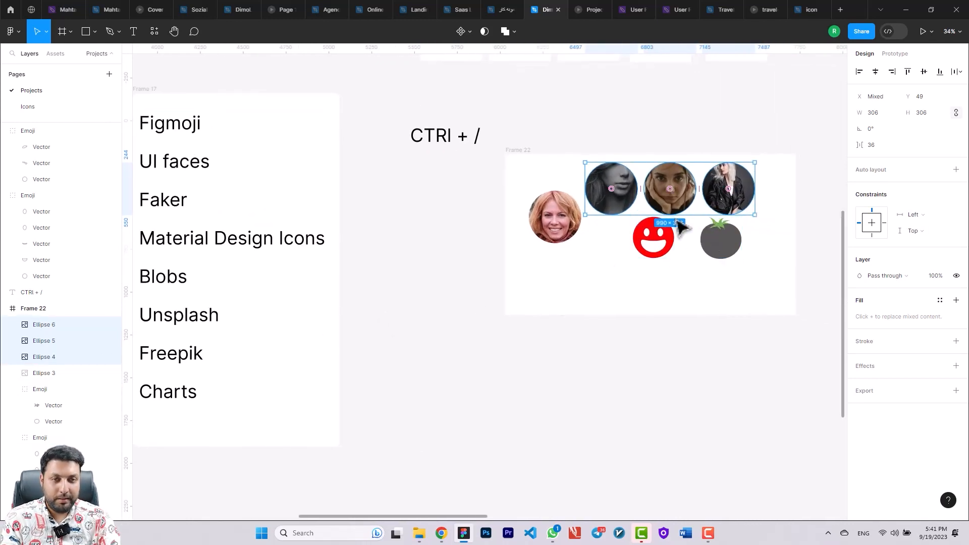
# Step: Delete all the avatar circles, the red face and the tomato from Frame 22
pyautogui.press('Delete')
pyautogui.click(666, 233)
pyautogui.press('Delete')
pyautogui.click(727, 247)
pyautogui.press('Delete')
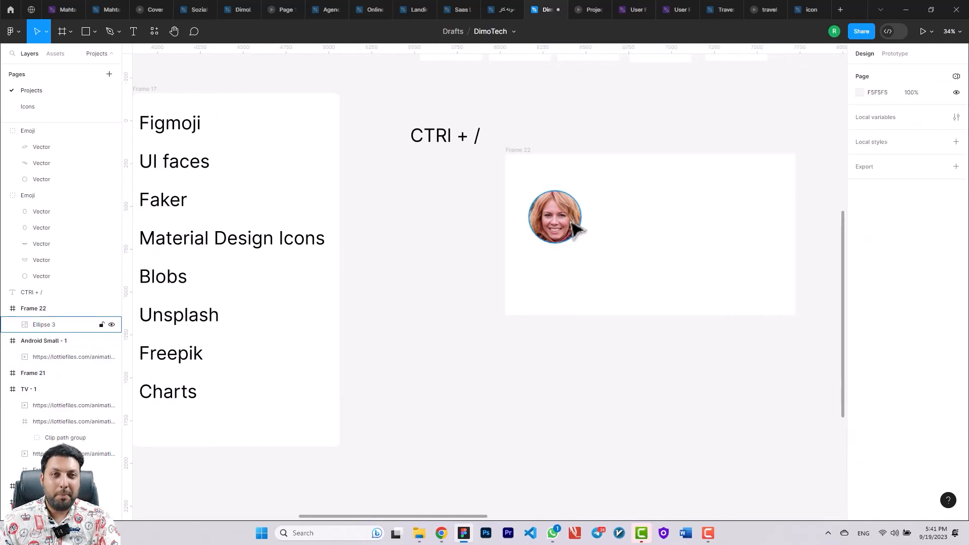
pyautogui.click(558, 223)
pyautogui.press('Delete')
# Step: Place a small frame inside Frame 22 near its upper-left corner, and return the view to Frame 22
pyautogui.scroll(2, 543, 247)
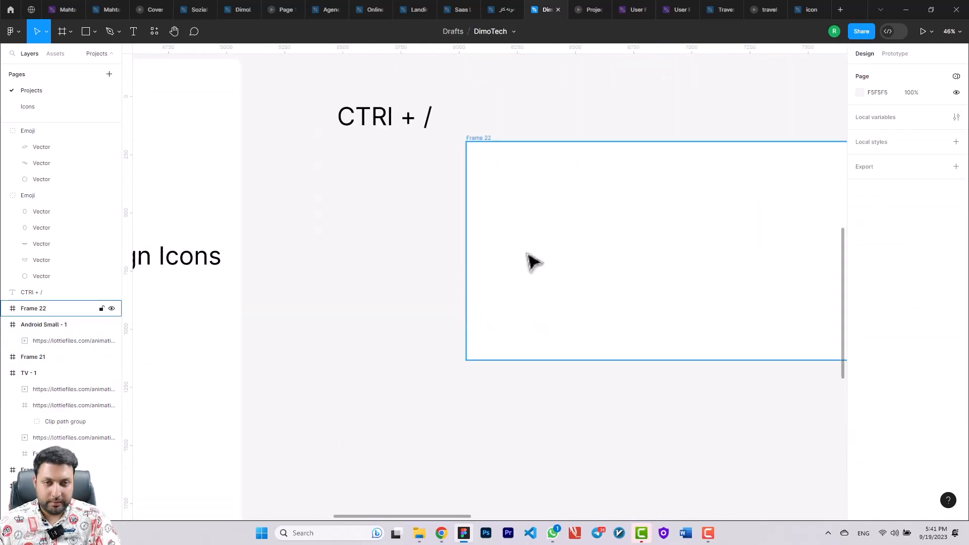
pyautogui.scroll(1, 536, 249)
pyautogui.press('f')
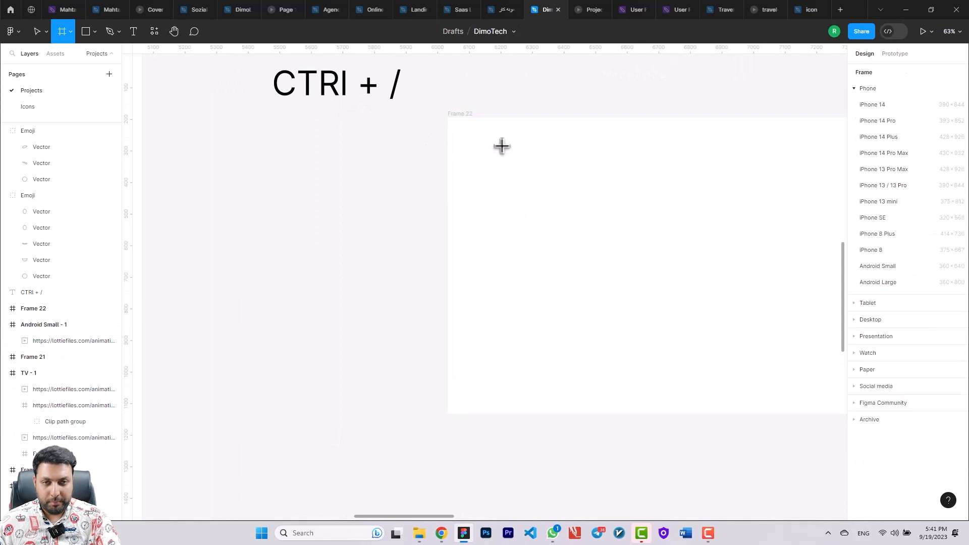
pyautogui.click(490, 137)
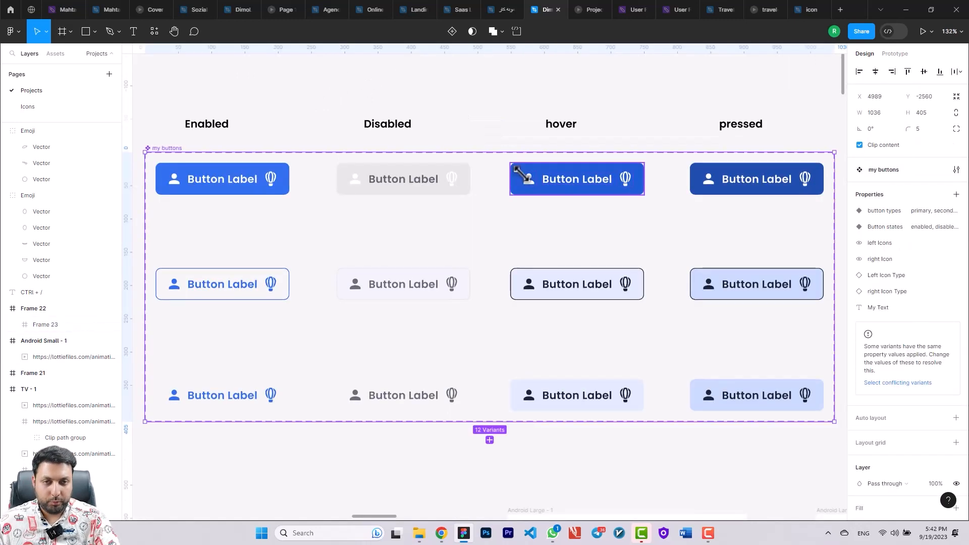
pyautogui.press('Escape')
pyautogui.scroll(-3, 515, 212)
pyautogui.scroll(-5, 454, 340)
pyautogui.scroll(3, 410, 180)
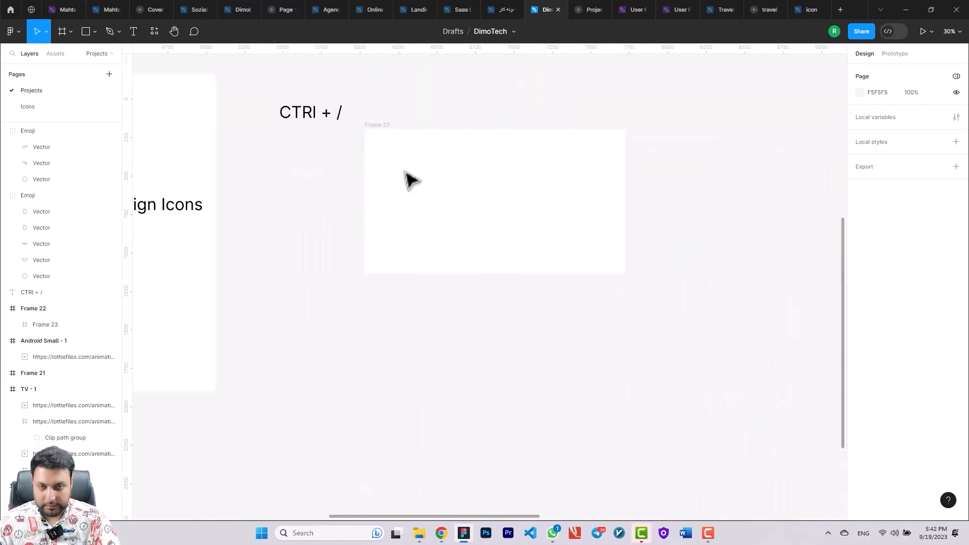
pyautogui.press('t')
pyautogui.click(380, 127)
pyautogui.press('Escape')
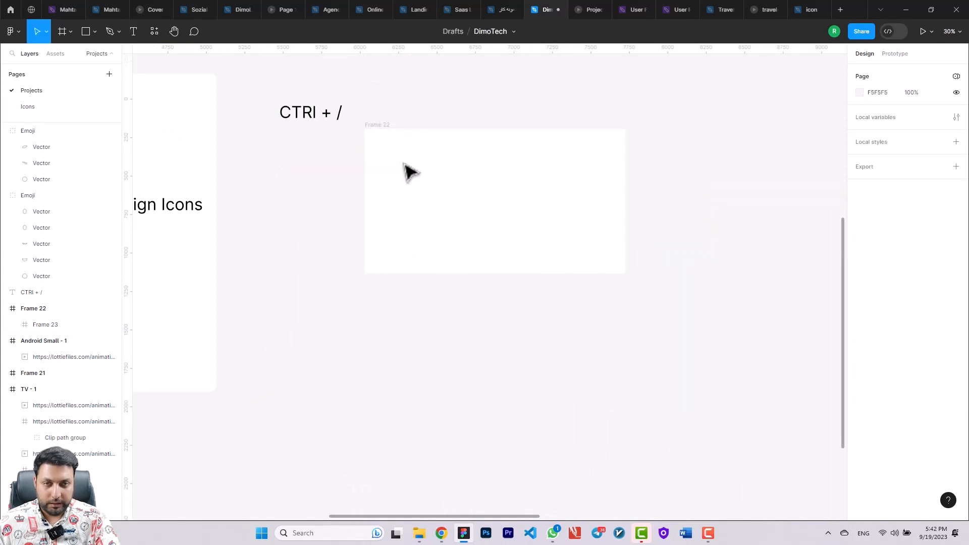
pyautogui.scroll(3, 385, 154)
pyautogui.scroll(2, 367, 196)
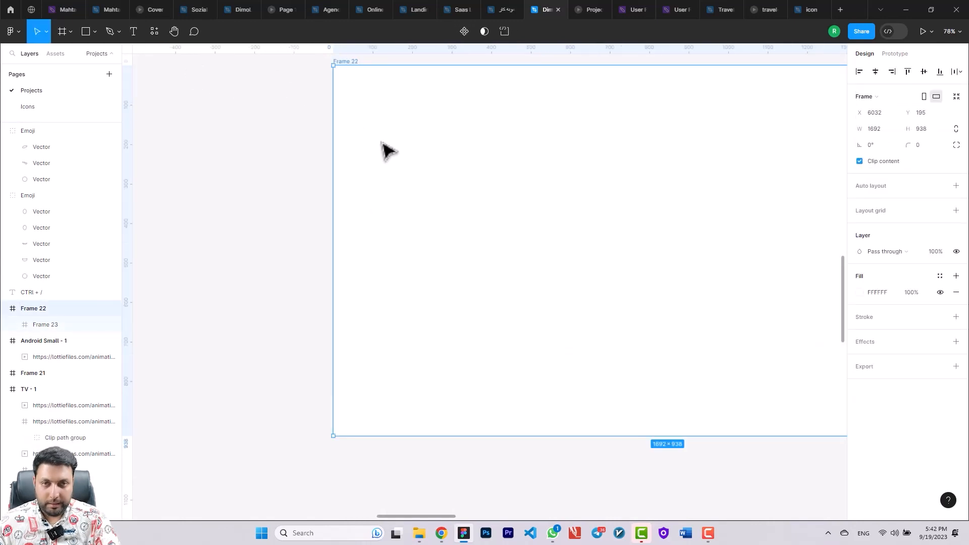
pyautogui.press('t')
pyautogui.click(358, 92)
pyautogui.press('Escape')
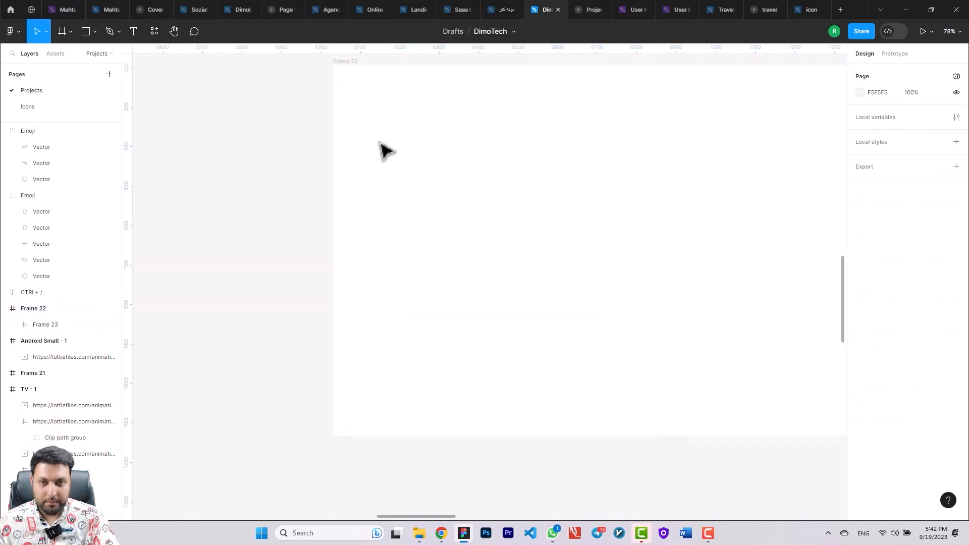
# Step: Add the text label "Name:" in the upper-left area of Frame 22
pyautogui.press('t')
pyautogui.click(377, 133)
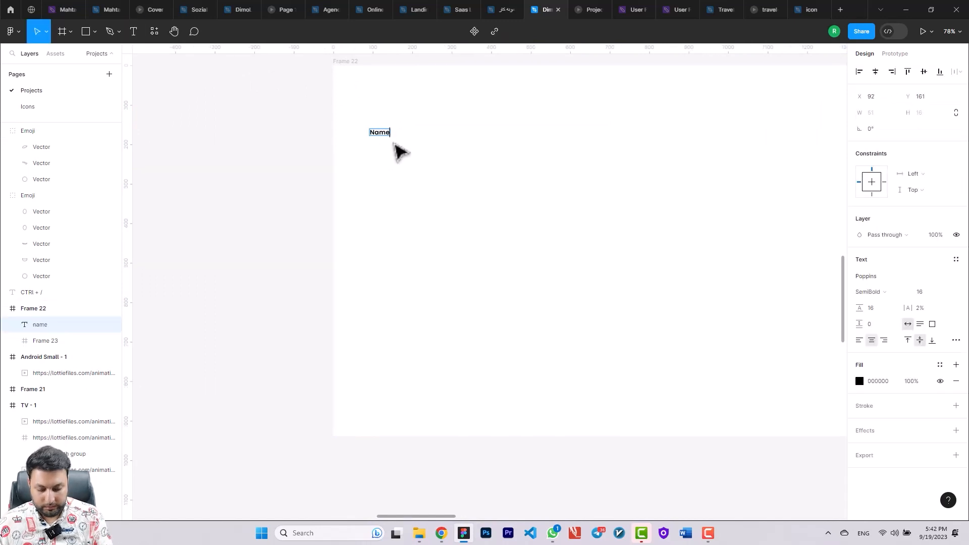
pyautogui.scroll(3, 397, 151)
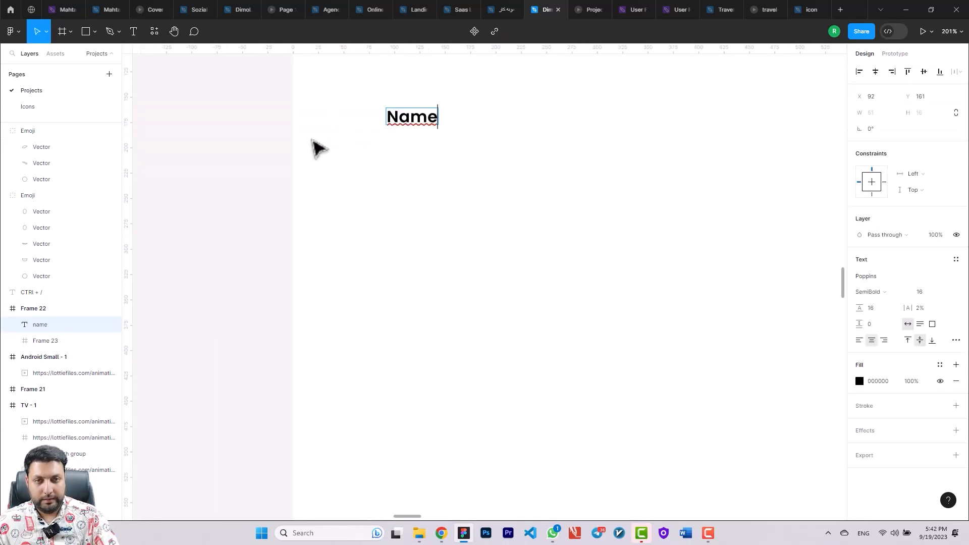
pyautogui.write(':')
pyautogui.press('Escape')
# Step: Duplicate the "Name:" label twice, placing one copy below the original and the other beside it
pyautogui.hotkey('ctrl', 'd')
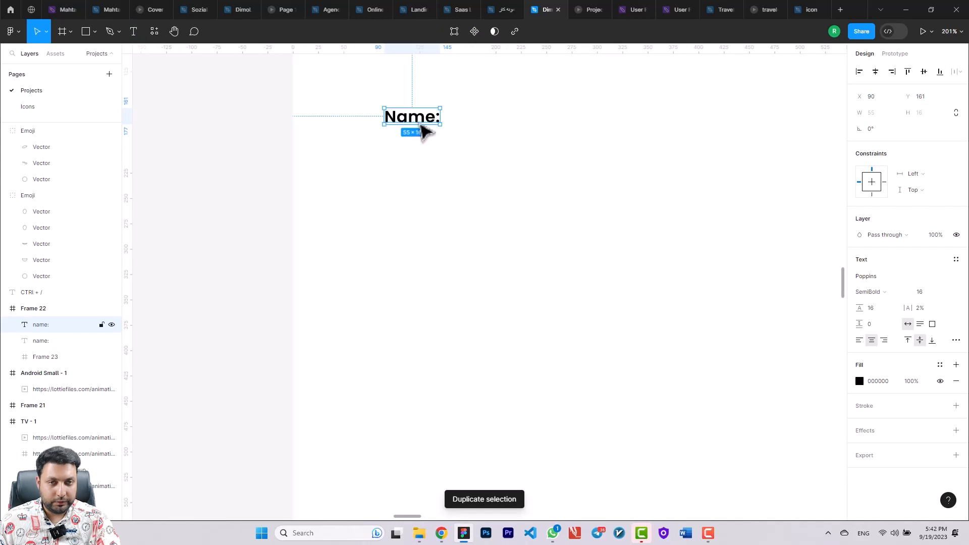
pyautogui.moveTo(424, 133); pyautogui.dragTo(426, 167)
pyautogui.click(435, 125)
pyautogui.hotkey('ctrl', 'd')
# Step: Change the text of the lower label copy to "Family Name"
pyautogui.doubleClick(421, 159)
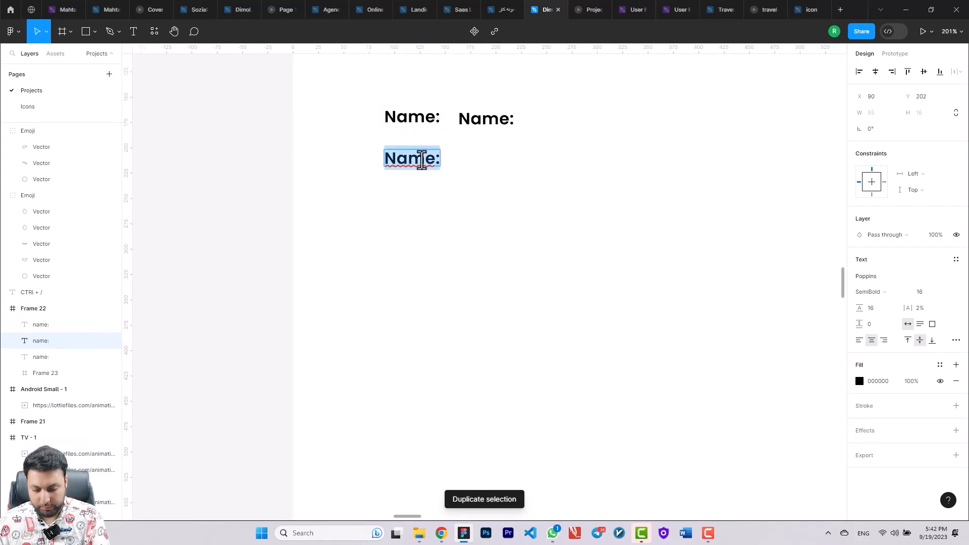
pyautogui.write('Family name')
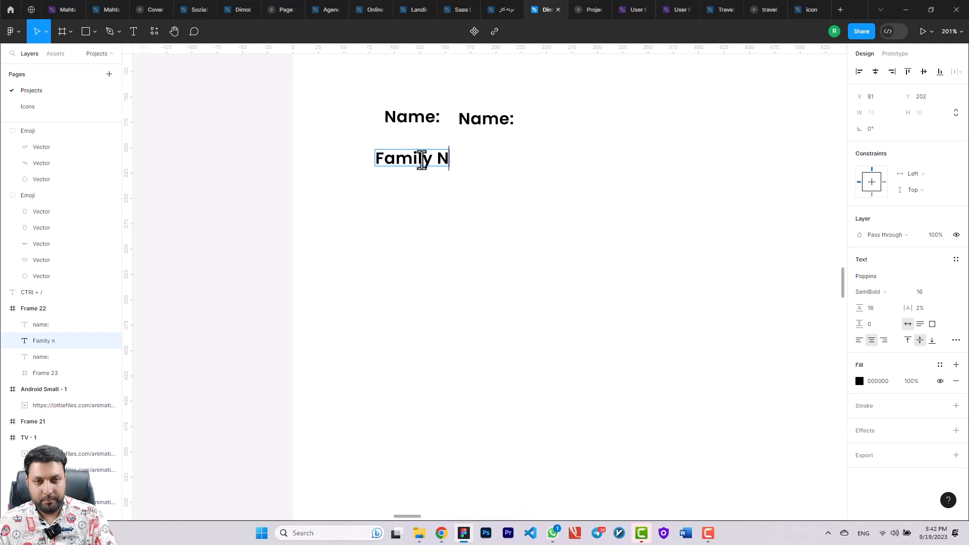
pyautogui.click(515, 189)
# Step: Change the text of the original upper label to "Full Name:"
pyautogui.doubleClick(408, 115)
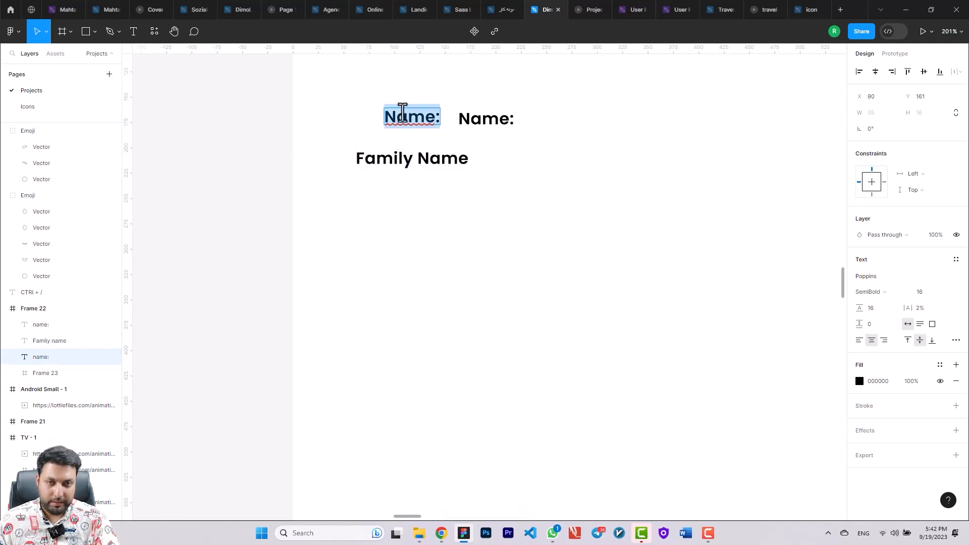
pyautogui.click(417, 118)
pyautogui.doubleClick(422, 120)
pyautogui.write('Full name')
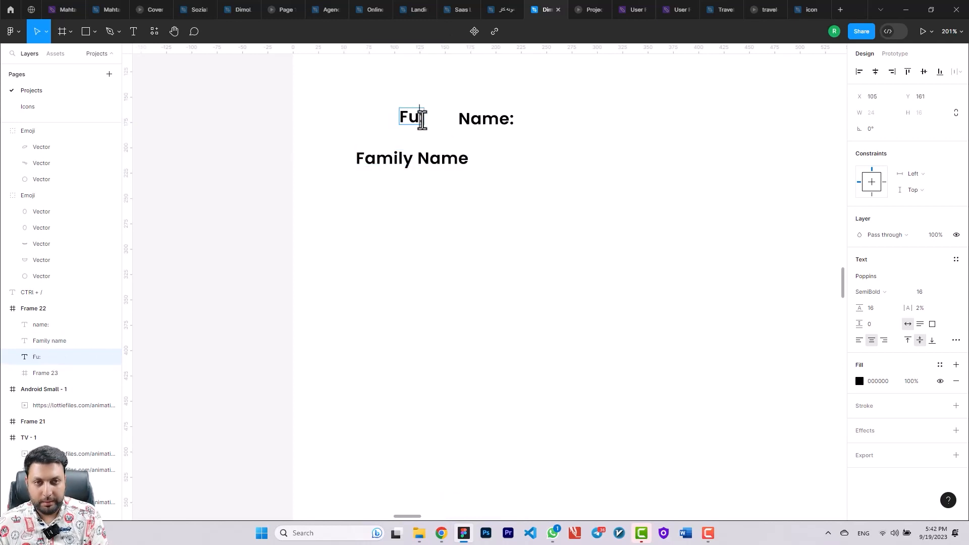
pyautogui.press('Escape')
# Step: Delete the "Family Name" label and shift the "Name:" label farther away from "Full Name:"
pyautogui.click(442, 160)
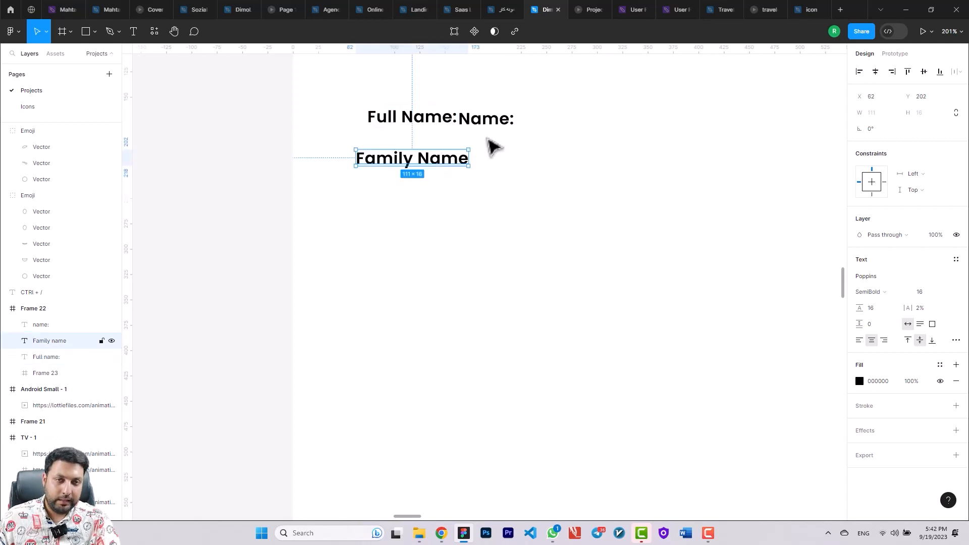
pyautogui.press('Delete')
pyautogui.click(512, 123)
# Step: Combine the "Full Name:" and "Name:" labels into one horizontal auto layout row
pyautogui.moveTo(556, 142); pyautogui.dragTo(339, 104)
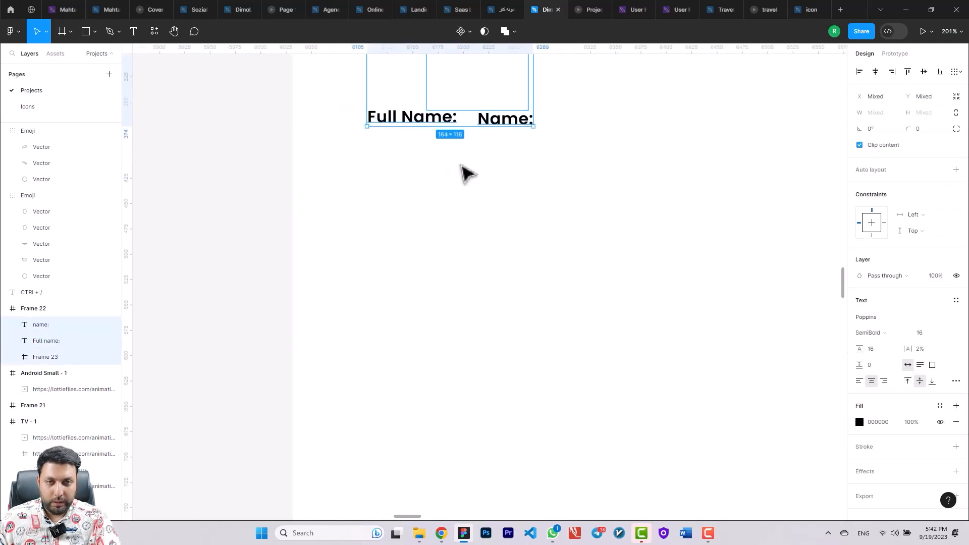
pyautogui.click(460, 165)
pyautogui.click(497, 121)
pyautogui.keyDown('shift'); pyautogui.click(416, 118); pyautogui.keyUp('shift')
pyautogui.hotkey('shift', 'a')
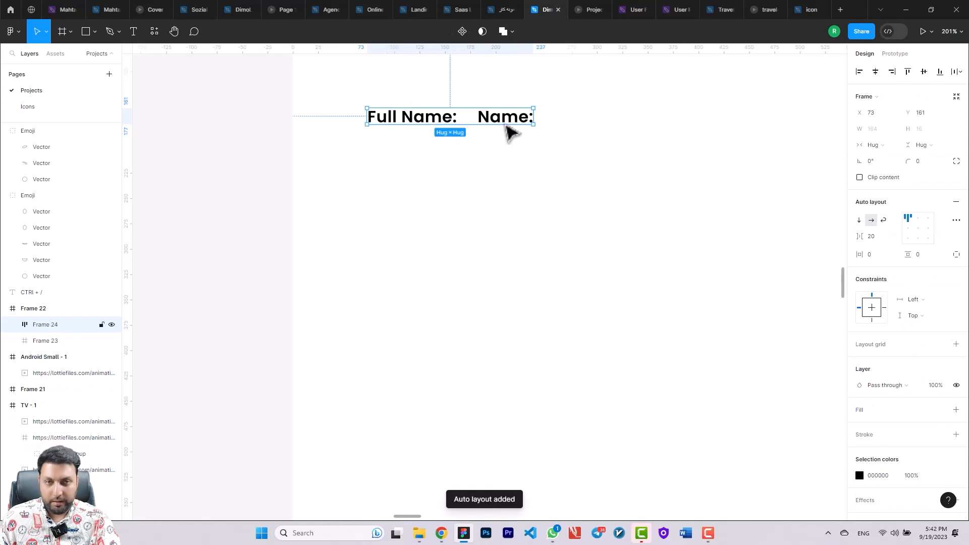
# Step: Duplicate the auto layout row five times at even spacing below the original to build a six-row list
pyautogui.hotkey('ctrl', 'd')
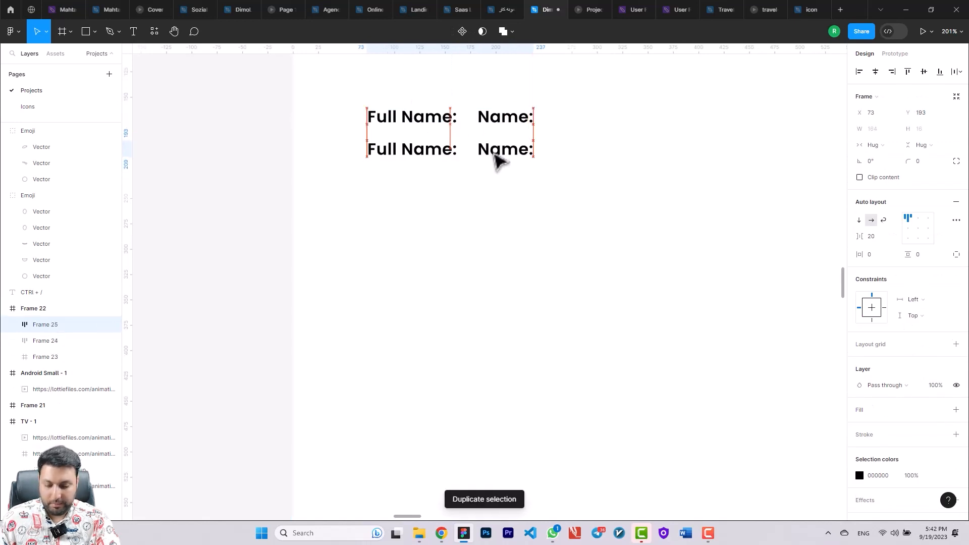
pyautogui.hotkey('ctrl', 'd')
pyautogui.hotkey('ctrl', 'd')
pyautogui.hotkey('ctrl', 'd')
pyautogui.hotkey('ctrl', 'd')
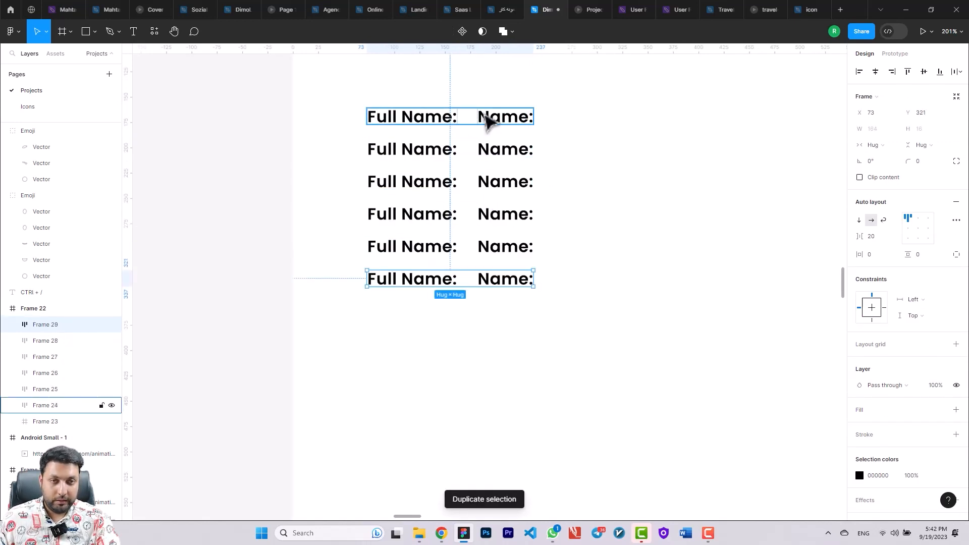
# Step: Clear the selection and run the Faker plugin using the search text "fake"
pyautogui.click(489, 119)
pyautogui.scroll(-3, 492, 190)
pyautogui.click(348, 243)
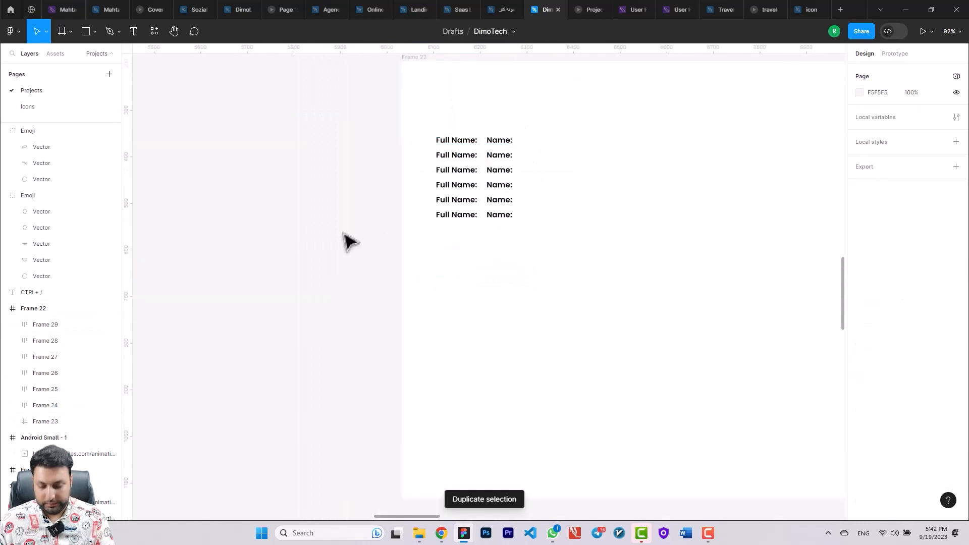
pyautogui.hotkey('ctrl', '/')
pyautogui.write('fake')
pyautogui.press('Return')
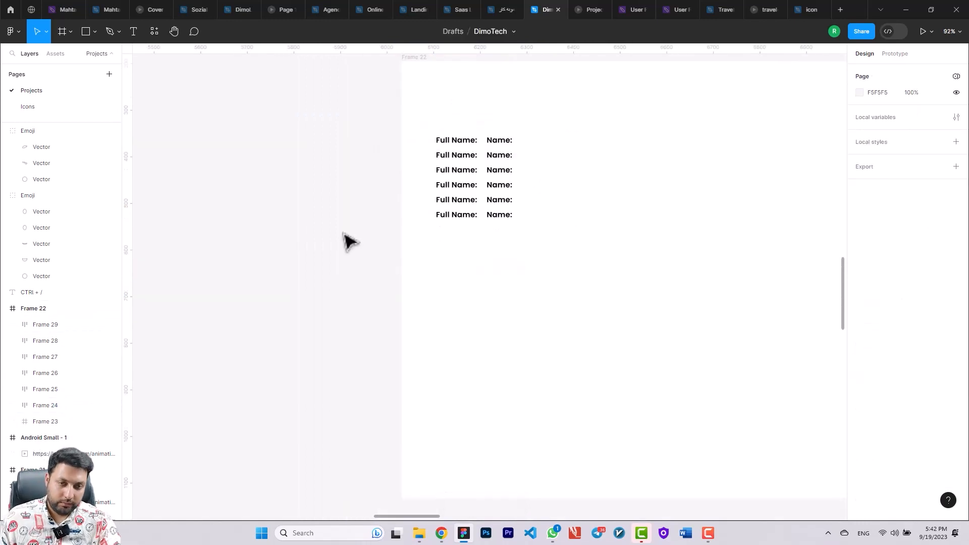
# Step: Select the "Name:" label inside each of the six rows together
pyautogui.scroll(3, 455, 188)
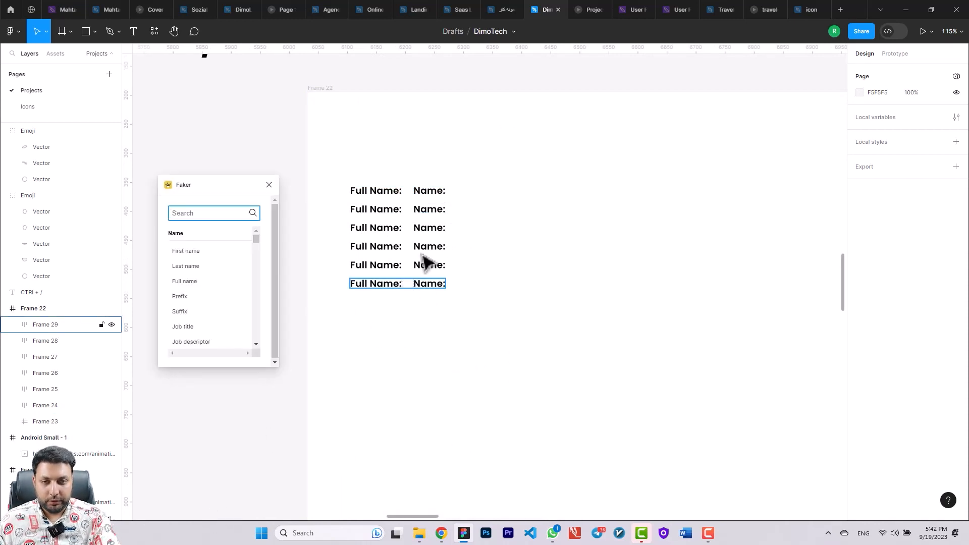
pyautogui.scroll(4, 428, 255)
pyautogui.doubleClick(432, 220)
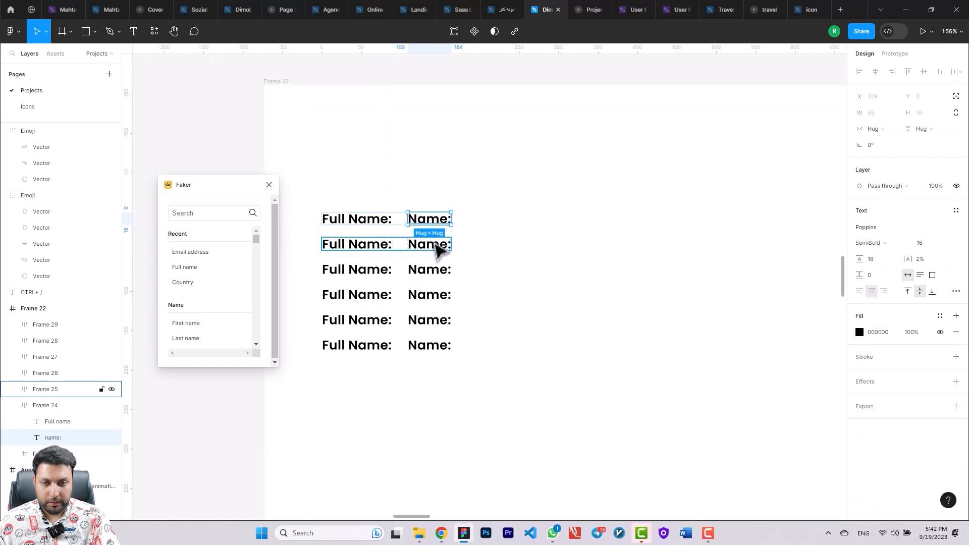
pyautogui.keyDown('shift'); pyautogui.doubleClick(435, 243); pyautogui.keyUp('shift')
pyautogui.keyDown('shift'); pyautogui.click(437, 272); pyautogui.keyUp('shift')
pyautogui.keyDown('shift'); pyautogui.click(437, 271); pyautogui.keyUp('shift')
pyautogui.keyDown('shift'); pyautogui.click(430, 296); pyautogui.keyUp('shift')
pyautogui.keyDown('shift'); pyautogui.click(430, 296); pyautogui.keyUp('shift')
pyautogui.keyDown('shift'); pyautogui.click(430, 320); pyautogui.keyUp('shift')
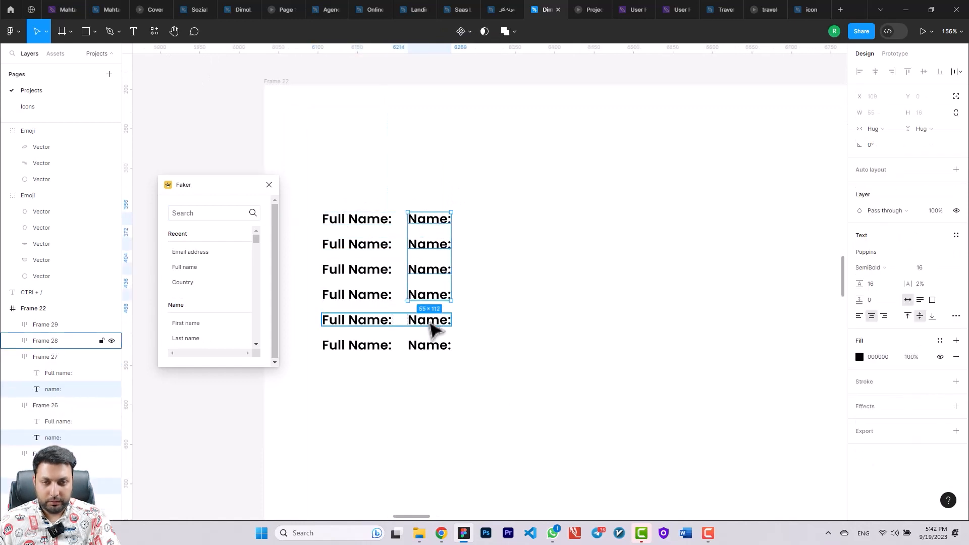
pyautogui.keyDown('shift'); pyautogui.click(430, 321); pyautogui.keyUp('shift')
pyautogui.keyDown('shift'); pyautogui.click(429, 346); pyautogui.keyUp('shift')
pyautogui.keyDown('shift'); pyautogui.click(429, 346); pyautogui.keyUp('shift')
pyautogui.keyDown('shift'); pyautogui.click(429, 347); pyautogui.keyUp('shift')
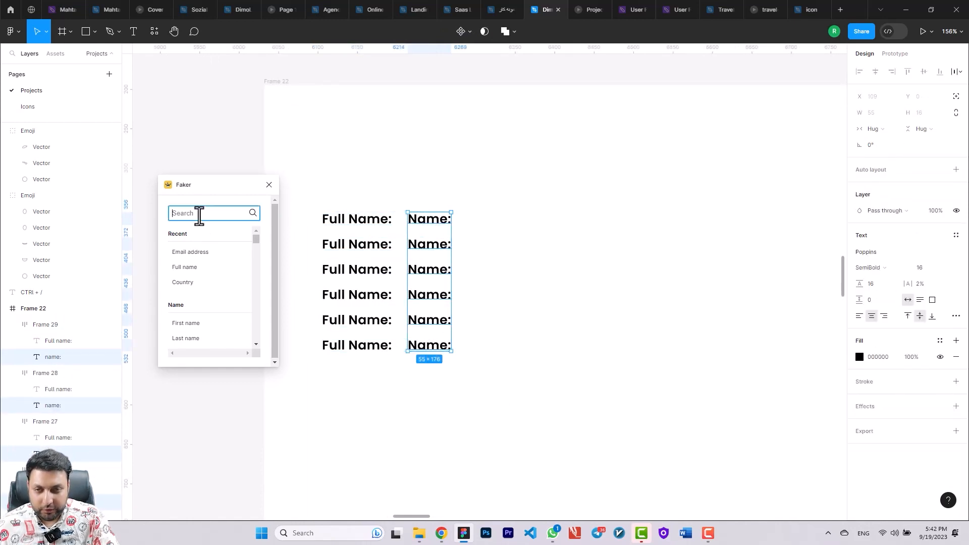
# Step: Fill the six selected value labels with Faker's Full name, Email address and Country data in turn
pyautogui.click(185, 268)
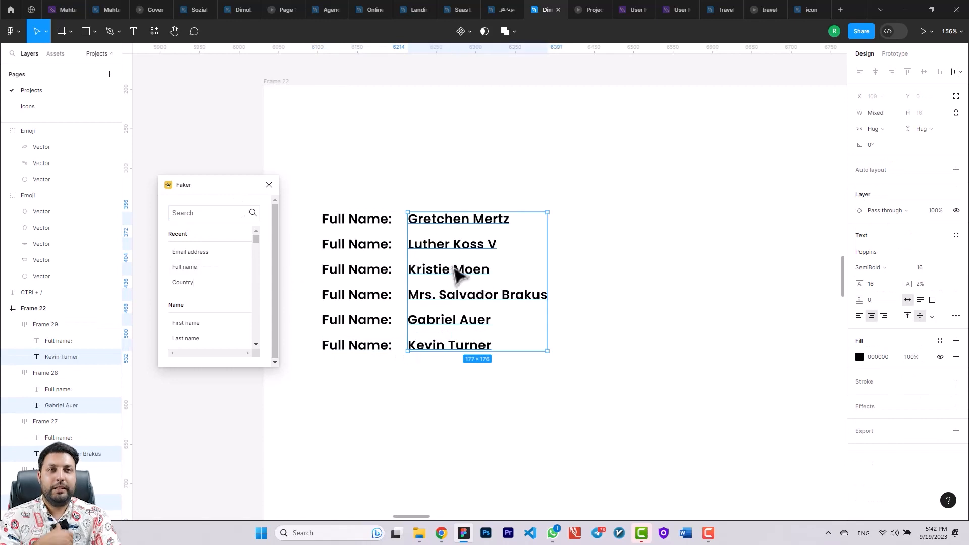
pyautogui.click(203, 272)
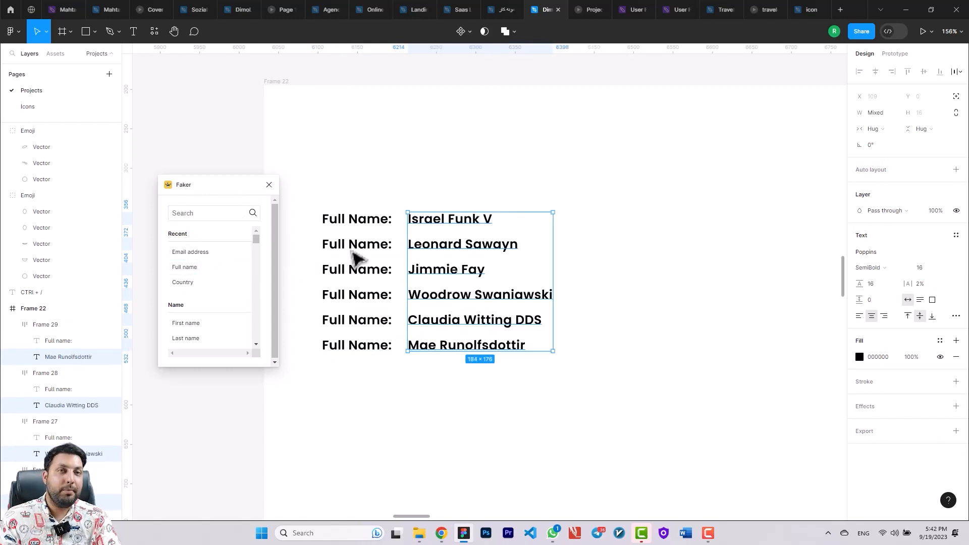
pyautogui.click(216, 253)
pyautogui.click(205, 283)
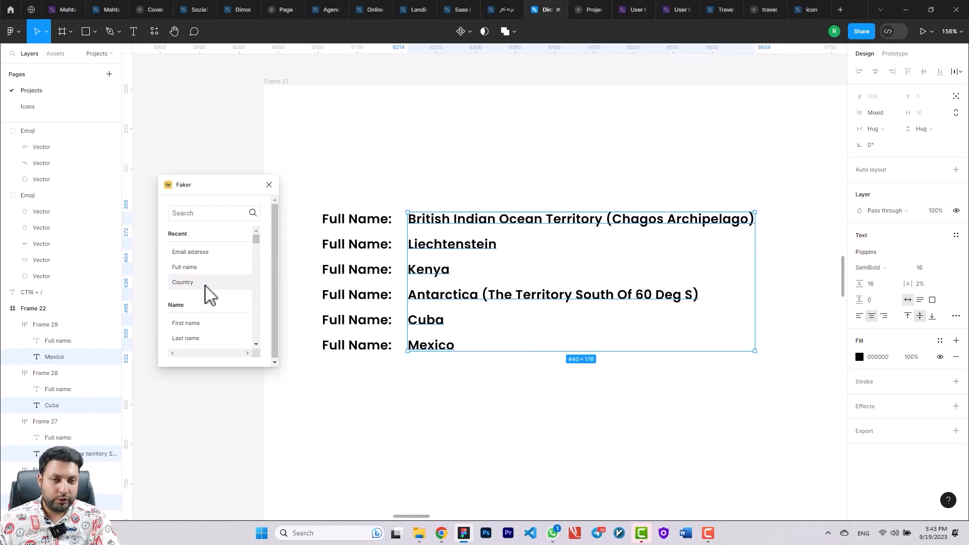
# Step: Replace the six selected values with Faker's Prefix, Job title and Job descriptor data in turn
pyautogui.scroll(-3, 201, 328)
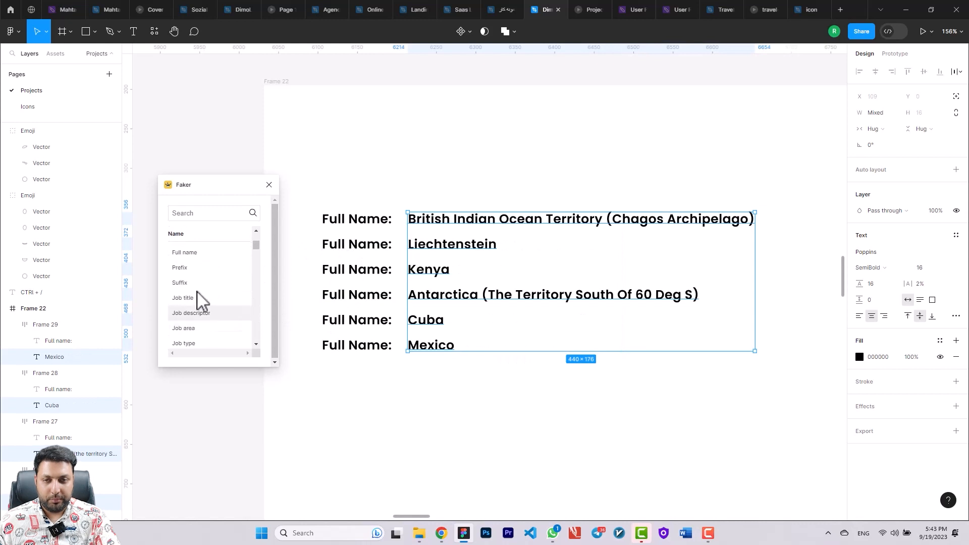
pyautogui.click(195, 268)
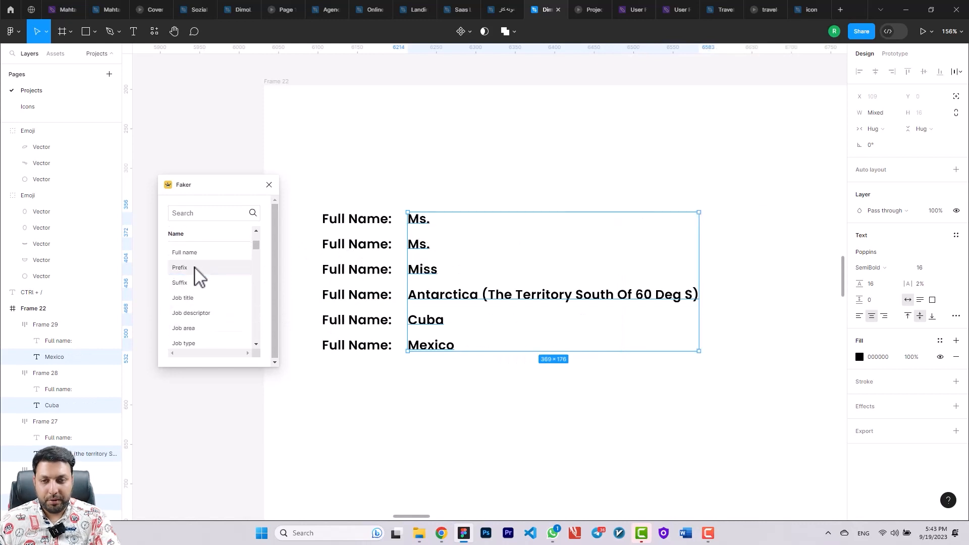
pyautogui.click(196, 299)
pyautogui.click(201, 314)
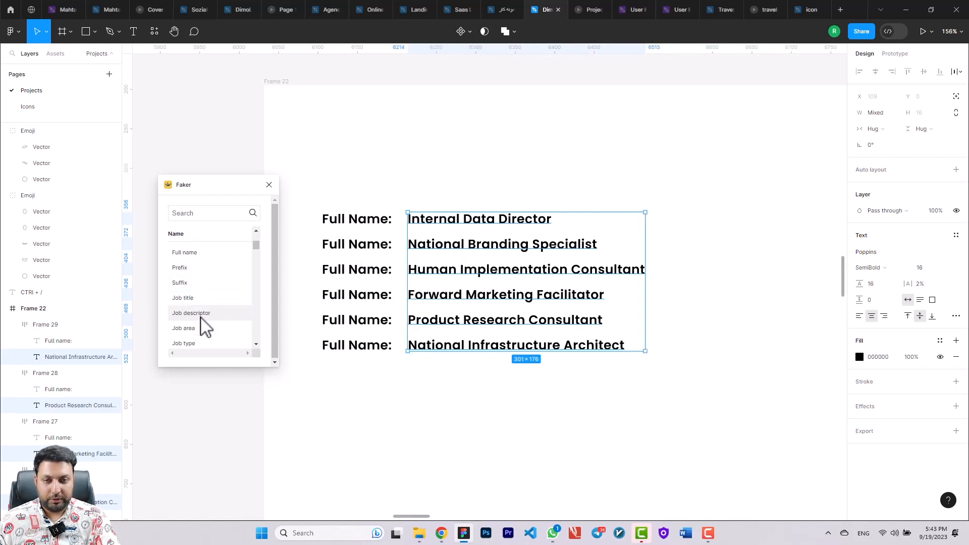
# Step: Try Faker's URL, Password and IP address data on the six selected labels, ending with Hex color values
pyautogui.scroll(-3, 210, 337)
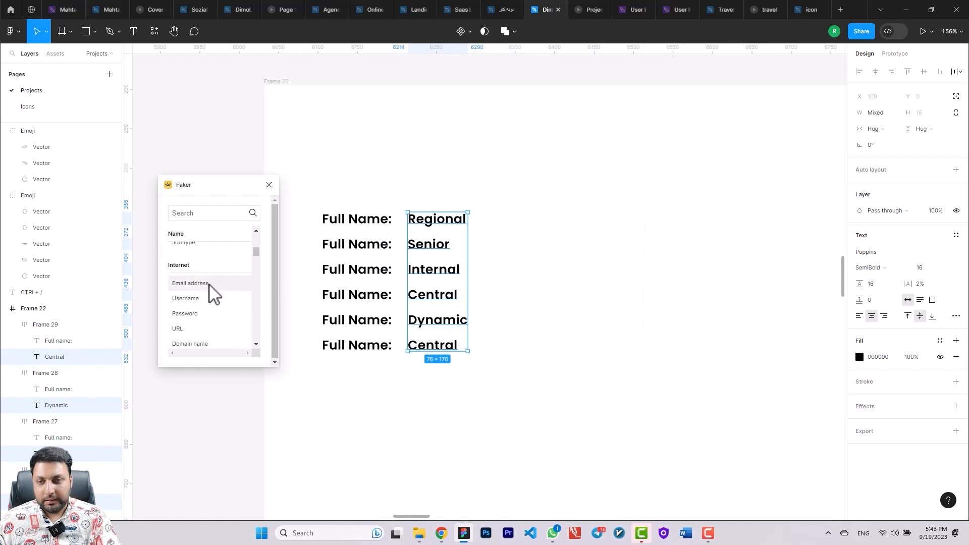
pyautogui.scroll(-2, 227, 300)
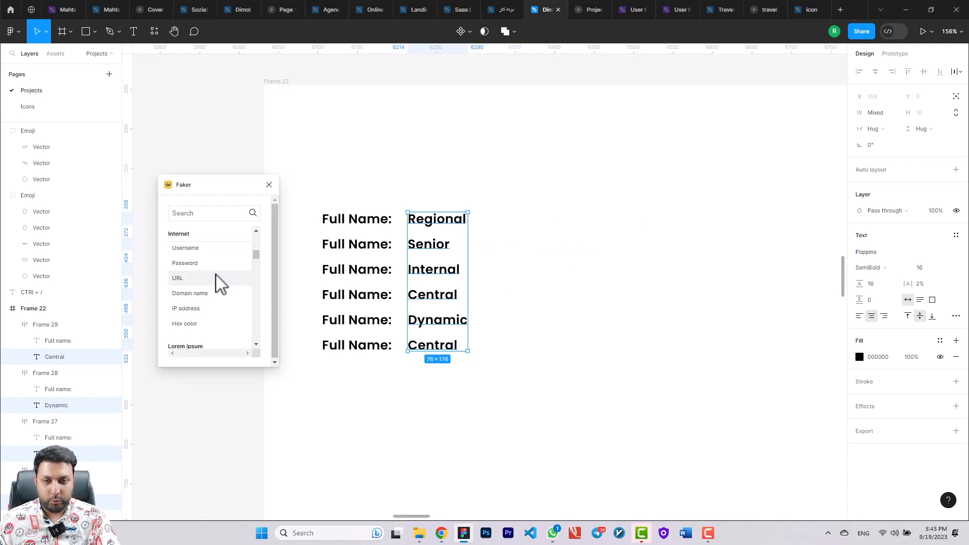
pyautogui.click(212, 278)
pyautogui.click(206, 264)
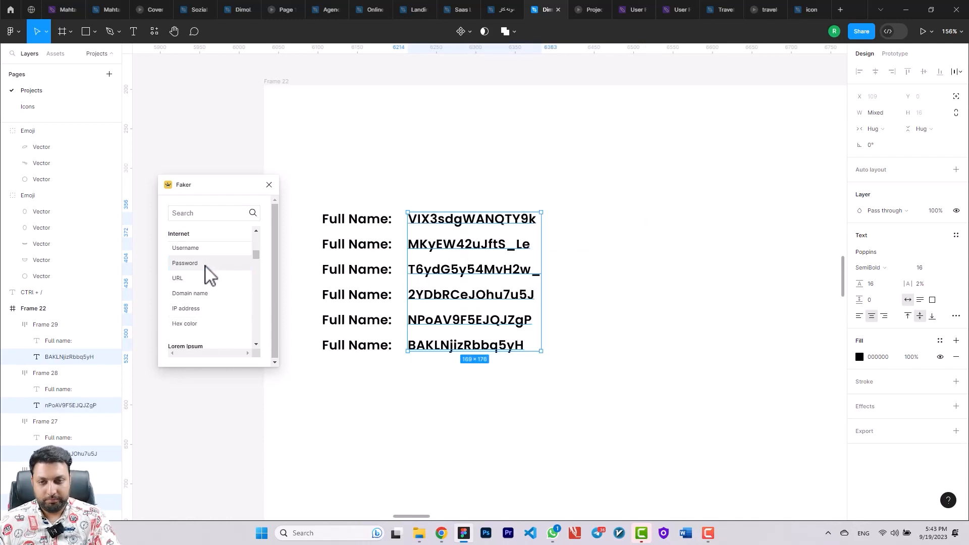
pyautogui.click(206, 309)
pyautogui.click(202, 326)
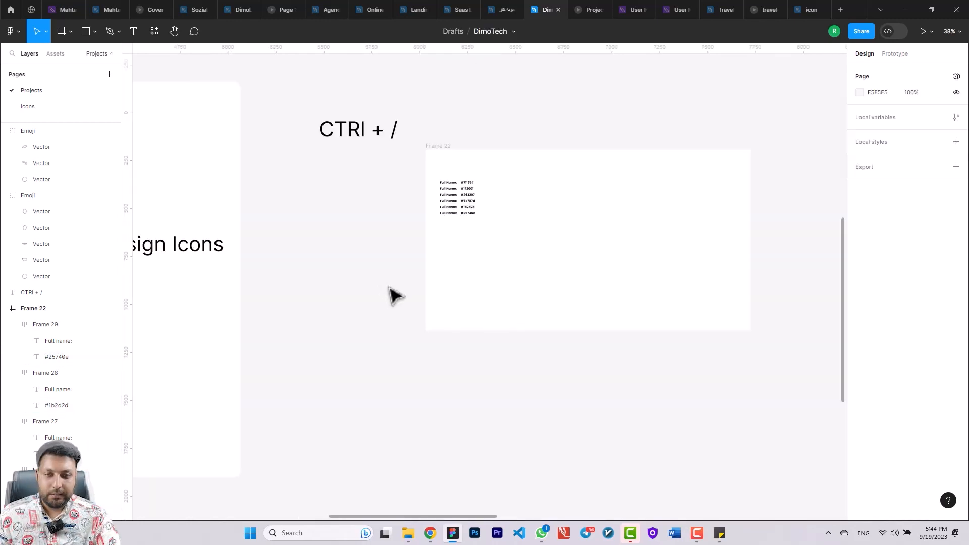
# Step: Run the Material Design Icons plugin
pyautogui.hscroll(-5, 641, 322)
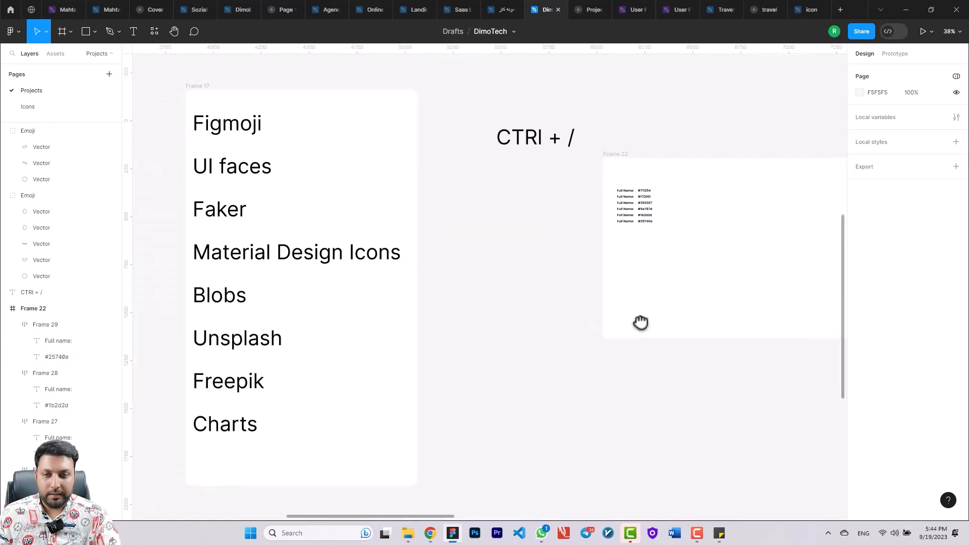
pyautogui.hscroll(3, 492, 338)
pyautogui.hscroll(3, 489, 336)
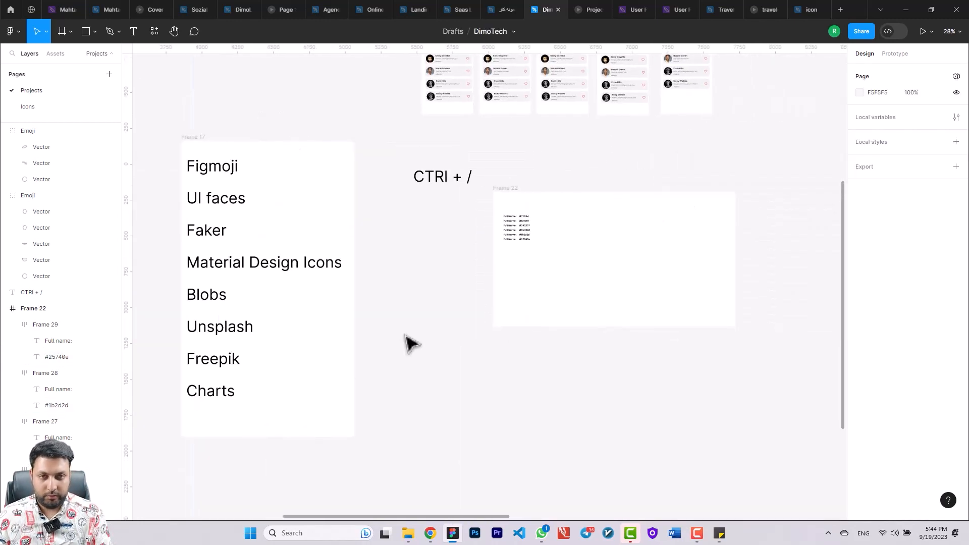
pyautogui.hotkey('ctrl', '/')
pyautogui.press('Return')
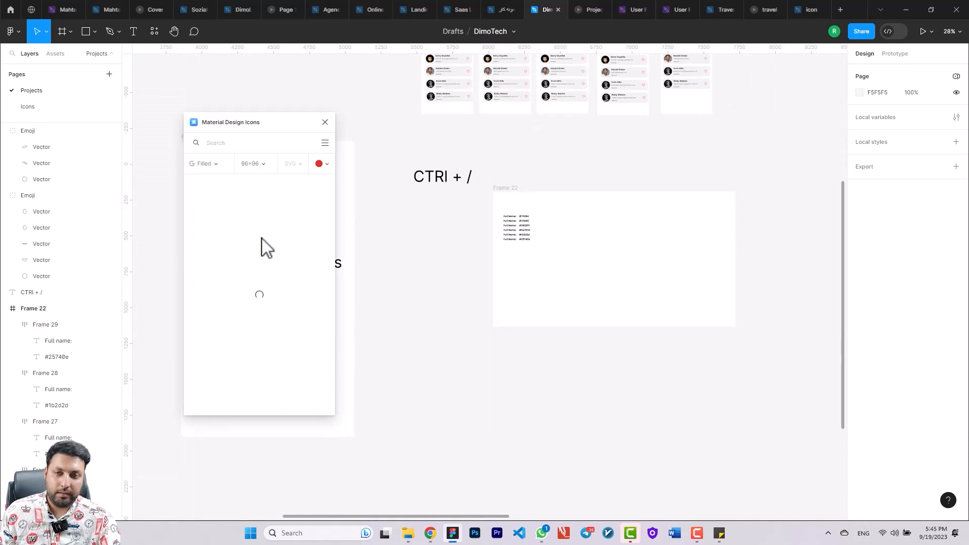
# Step: Preview the Outlined icon style by Google, return to Filled and show the available icon sizes
pyautogui.click(223, 167)
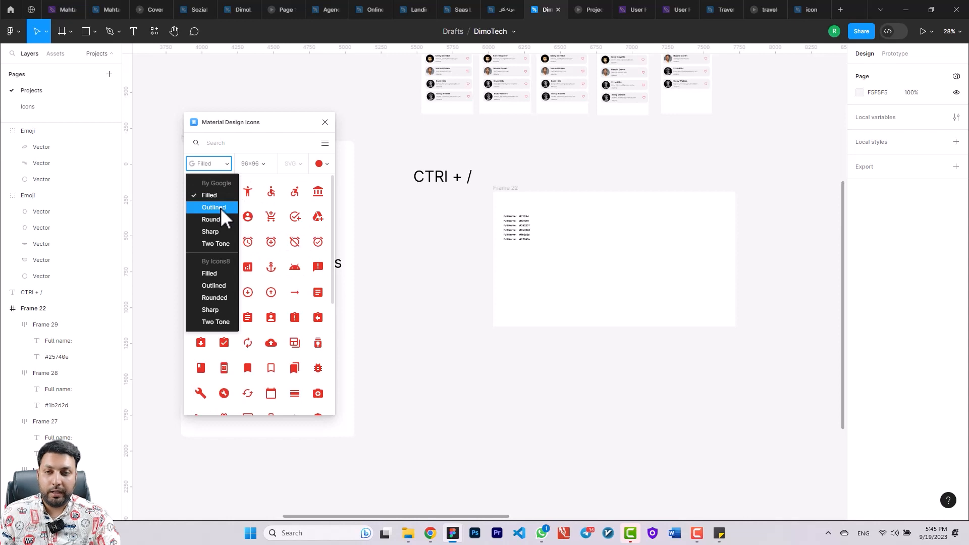
pyautogui.click(220, 208)
pyautogui.click(212, 169)
pyautogui.click(216, 194)
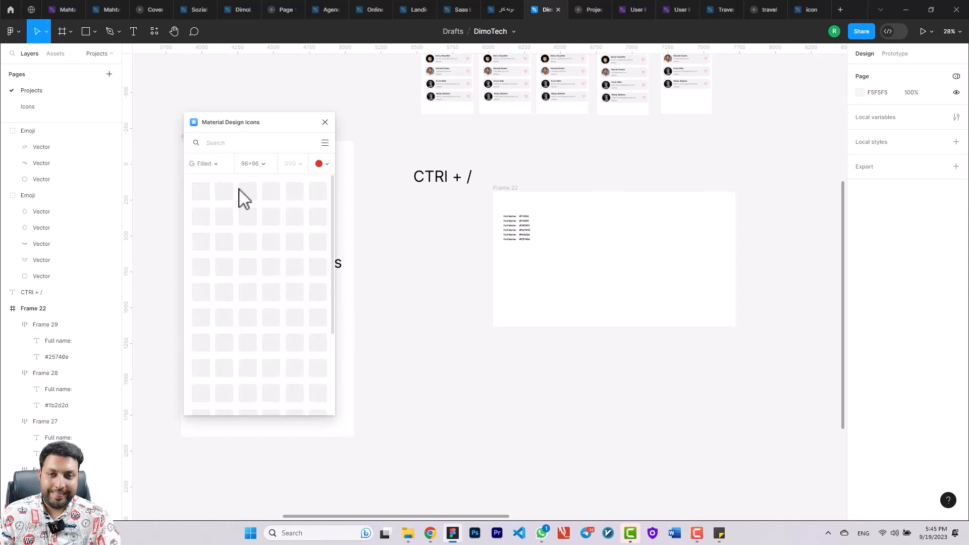
pyautogui.click(262, 171)
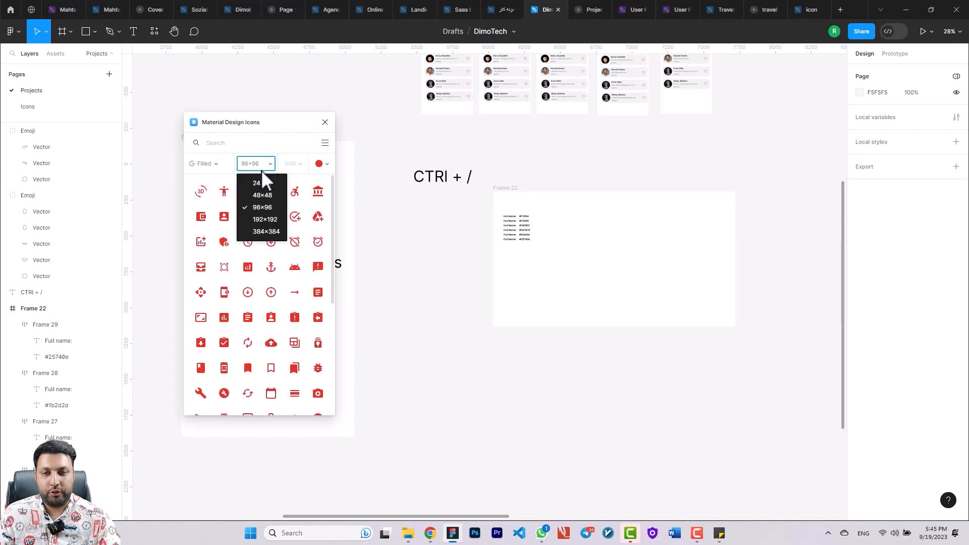
# Step: Set the plugin's icon colour to the bright blue swatch
pyautogui.click(321, 164)
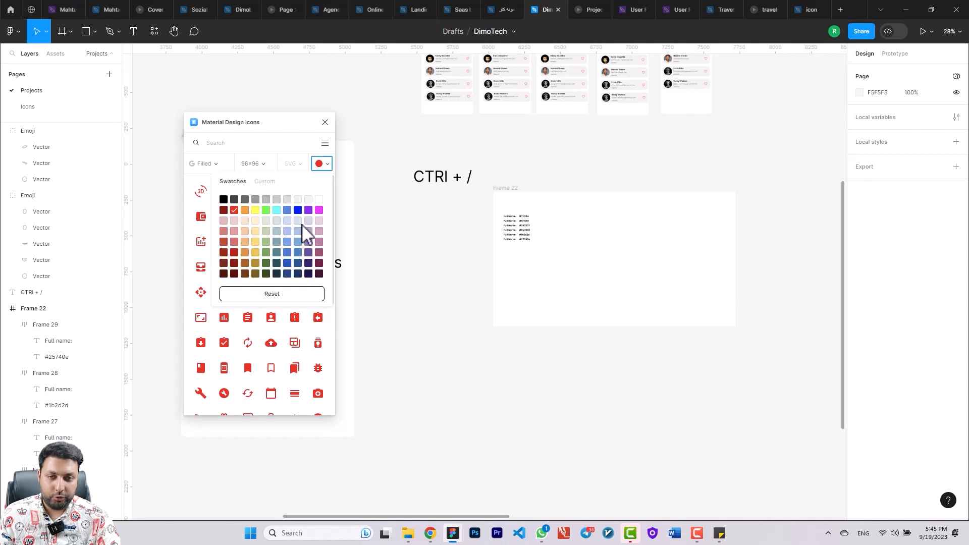
pyautogui.click(299, 210)
pyautogui.click(237, 142)
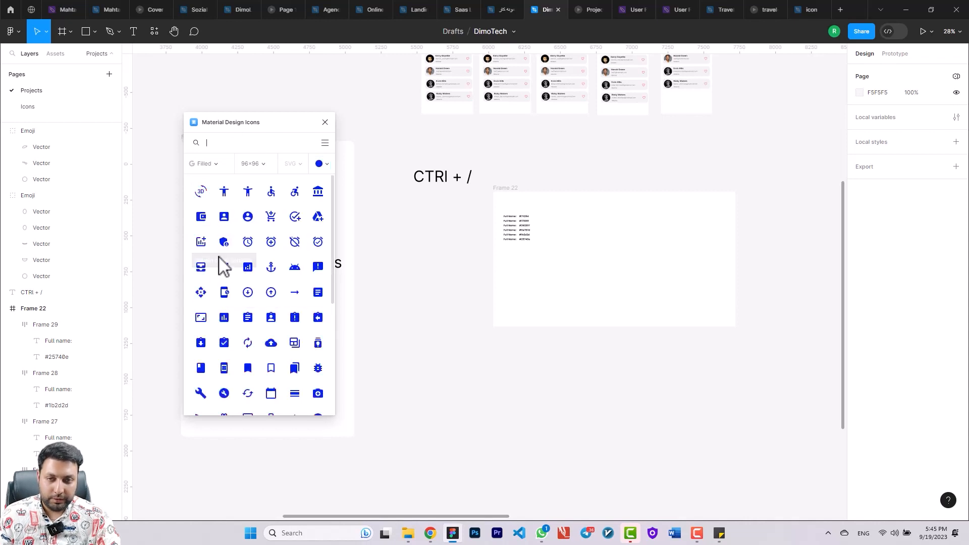
# Step: Place the account balance wallet icon and the article icon in the middle of Frame 22
pyautogui.moveTo(201, 216); pyautogui.dragTo(601, 252)
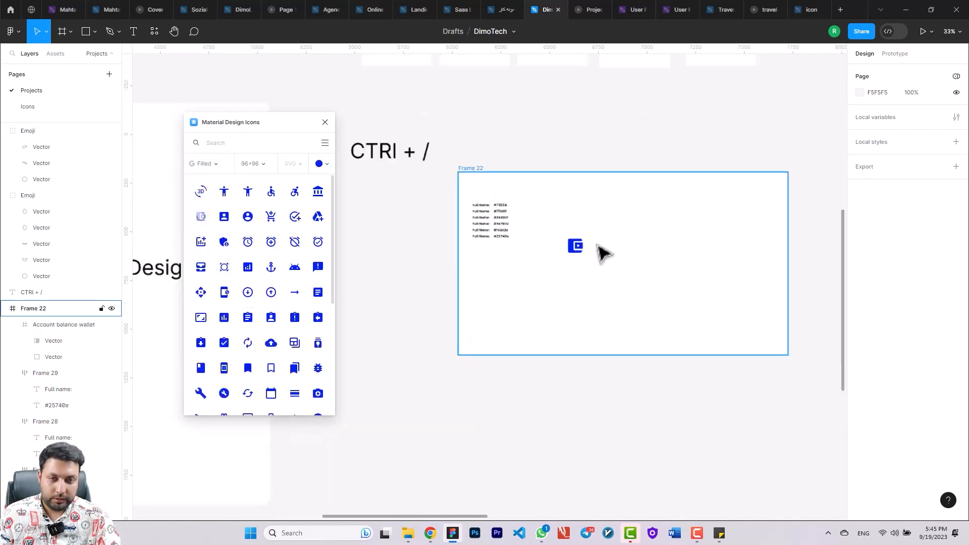
pyautogui.scroll(10, 601, 253)
pyautogui.moveTo(317, 294); pyautogui.dragTo(656, 318)
pyautogui.click(510, 379)
# Step: Add the Menu and Chevron right icons to Frame 22 using the searches "menu" and "Chevron", and close the plugin
pyautogui.click(226, 143)
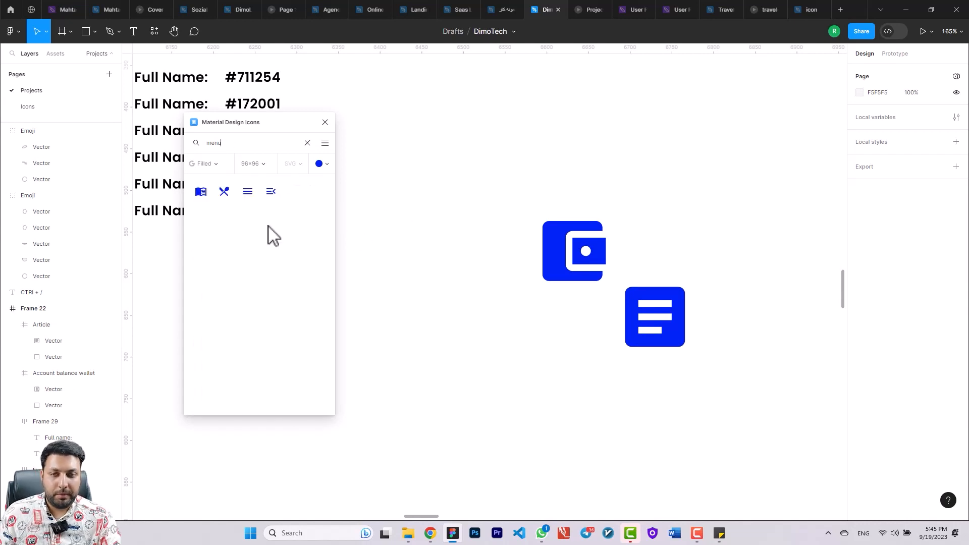
pyautogui.moveTo(248, 191); pyautogui.dragTo(639, 214)
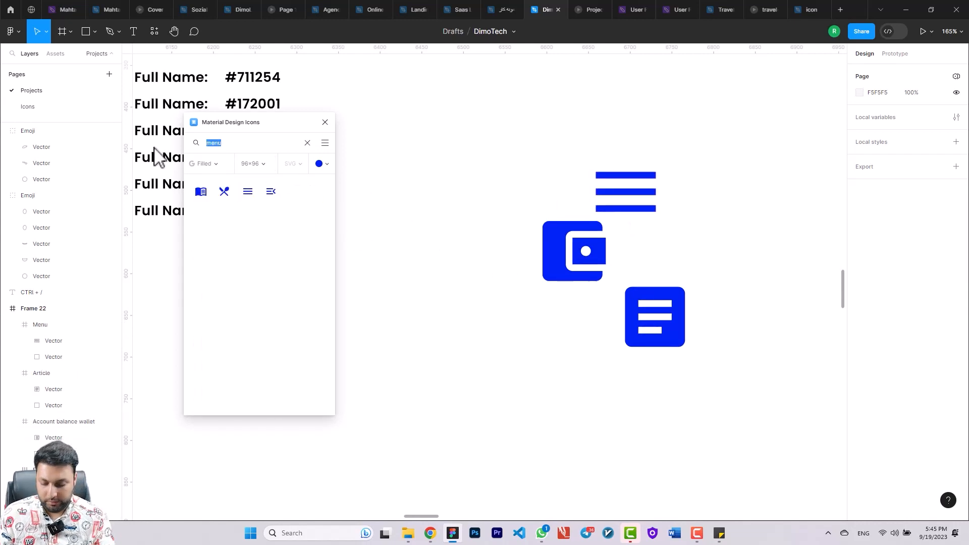
pyautogui.write('Chevr')
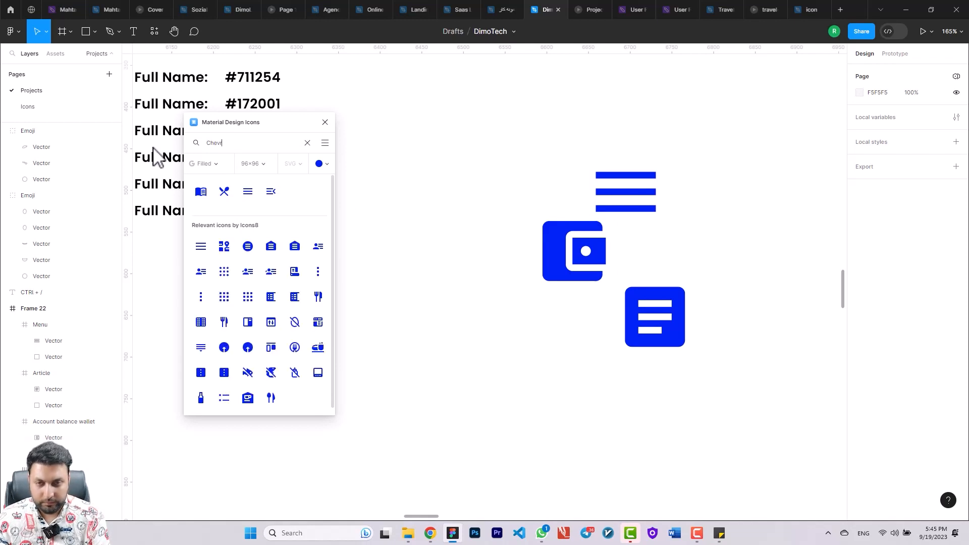
pyautogui.write('on')
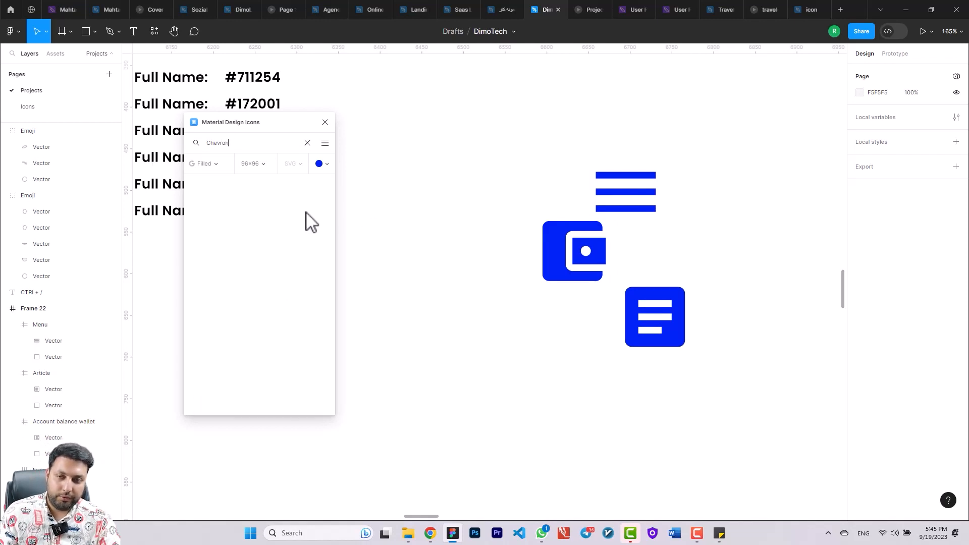
pyautogui.moveTo(224, 191); pyautogui.dragTo(750, 226)
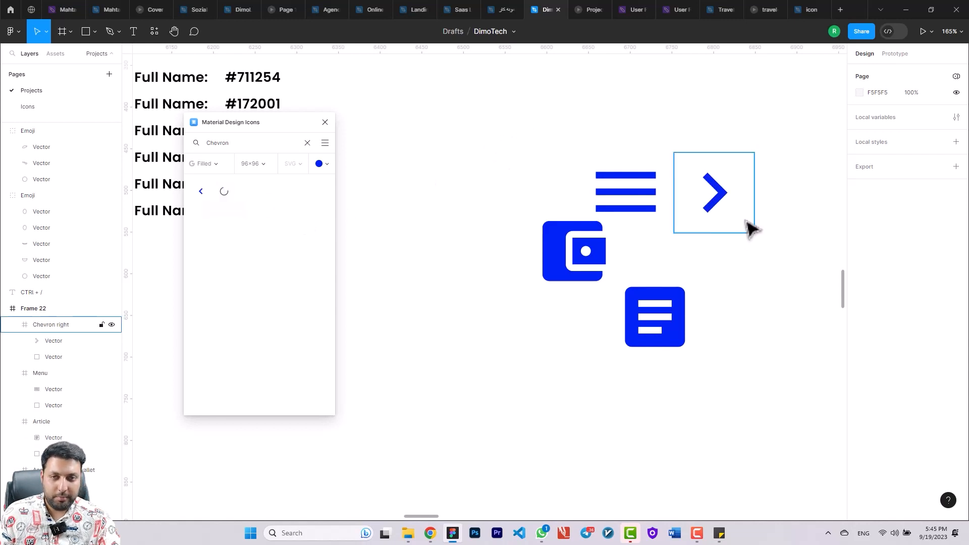
pyautogui.keyDown('ctrl'); pyautogui.scroll(1, 749, 226); pyautogui.keyUp('ctrl')
pyautogui.scroll(-2, 408, 270)
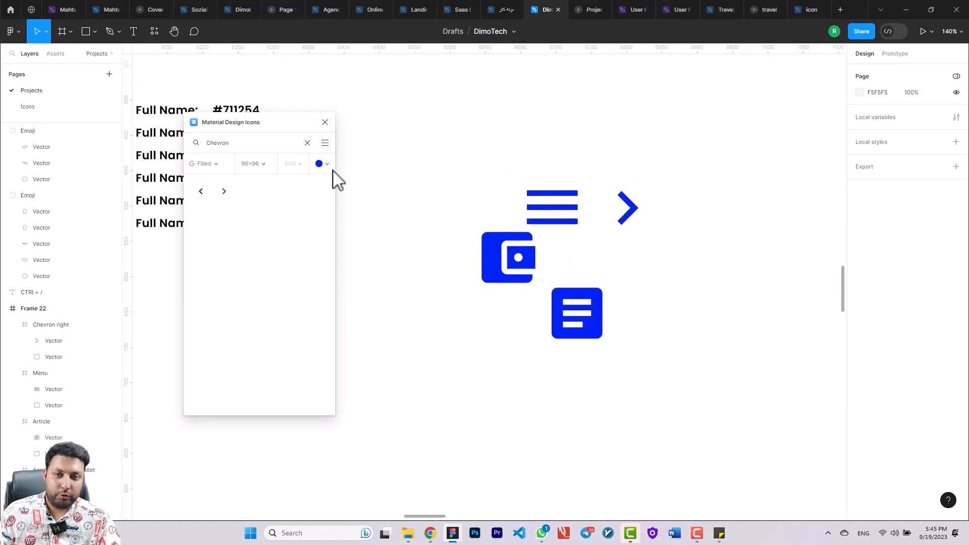
pyautogui.click(325, 122)
# Step: Run the Blobs plugin using the search text "blob"
pyautogui.scroll(-5, 270, 288)
pyautogui.hscroll(-5, 309, 288)
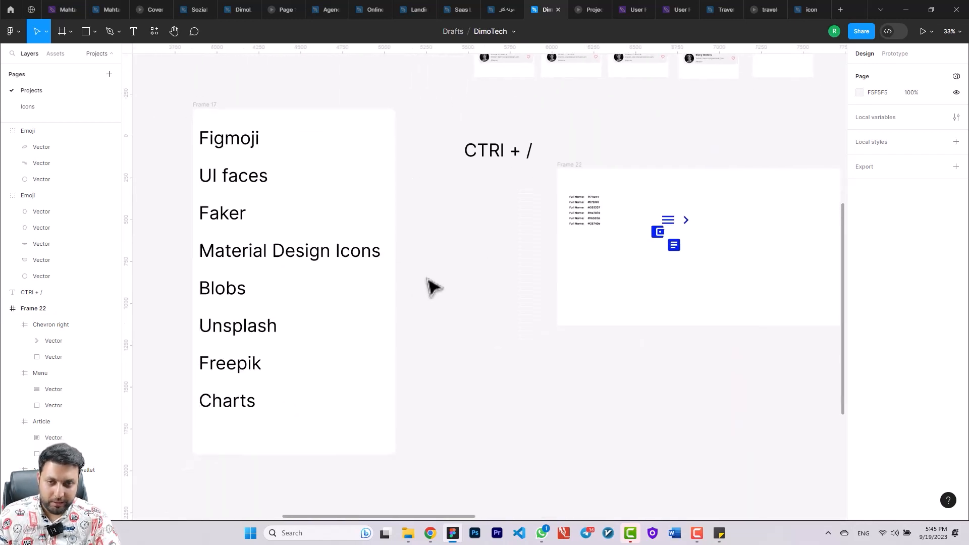
pyautogui.hscroll(5, 465, 334)
pyautogui.hotkey('ctrl', '/')
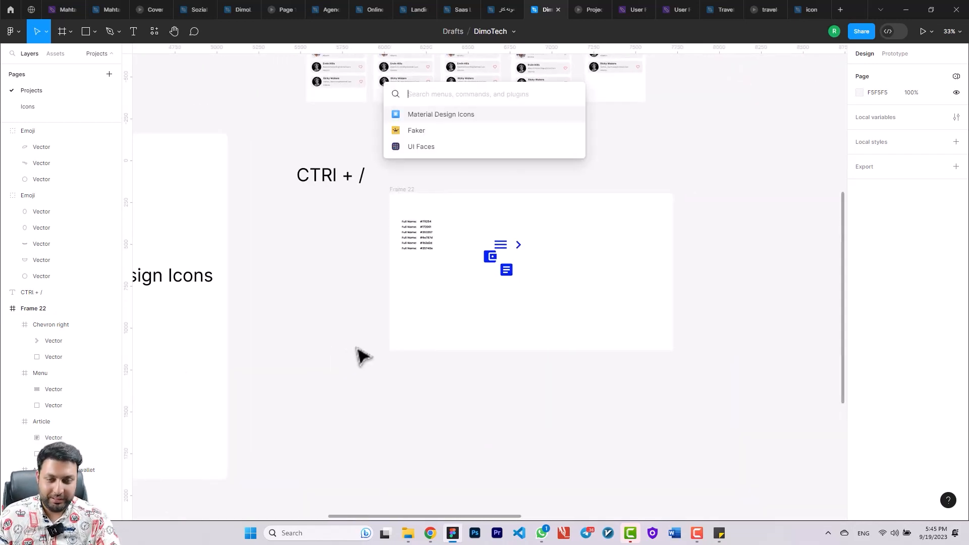
pyautogui.write('blob')
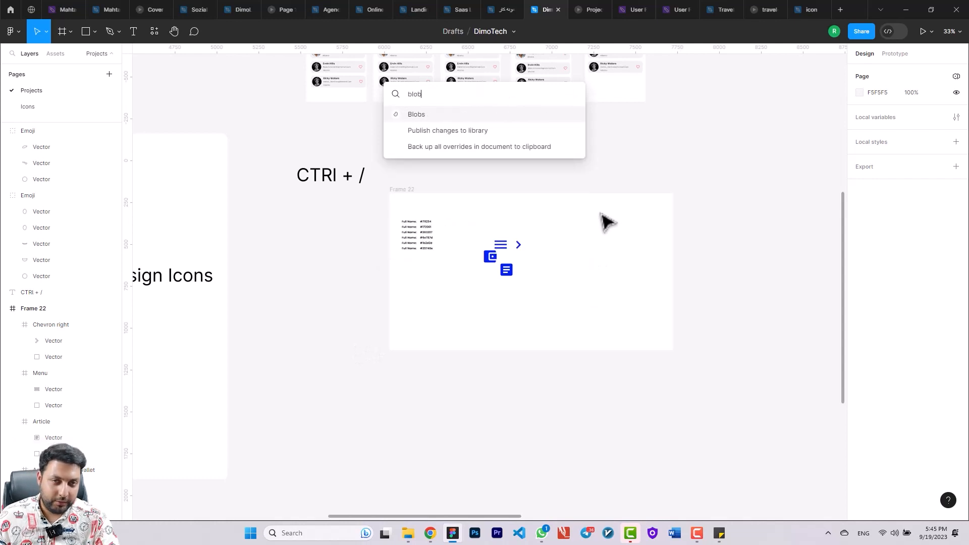
pyautogui.click(417, 114)
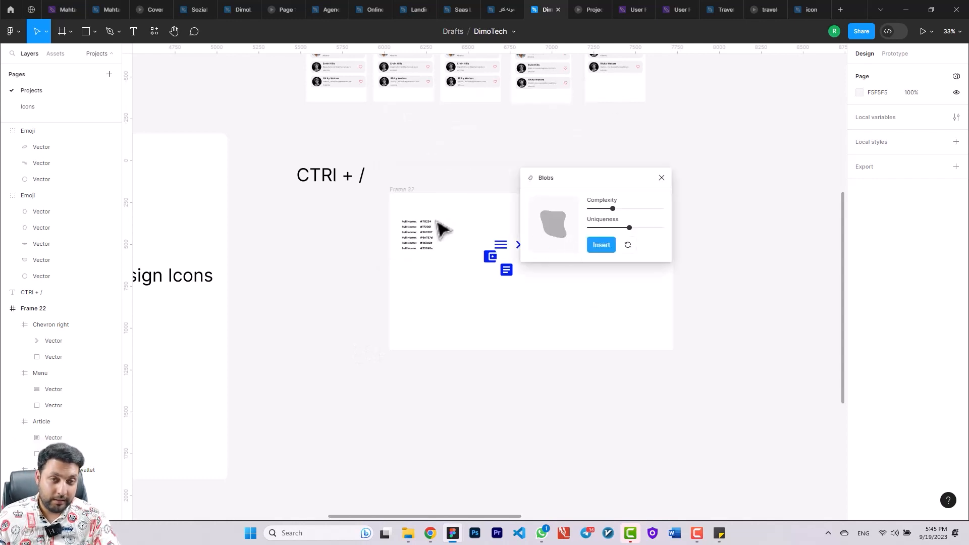
# Step: Move Frame 22 below the "CTRl + /" text to X 5476, Y 331, and insert a blob with raised Complexity and Uniqueness
pyautogui.moveTo(415, 194); pyautogui.dragTo(321, 216)
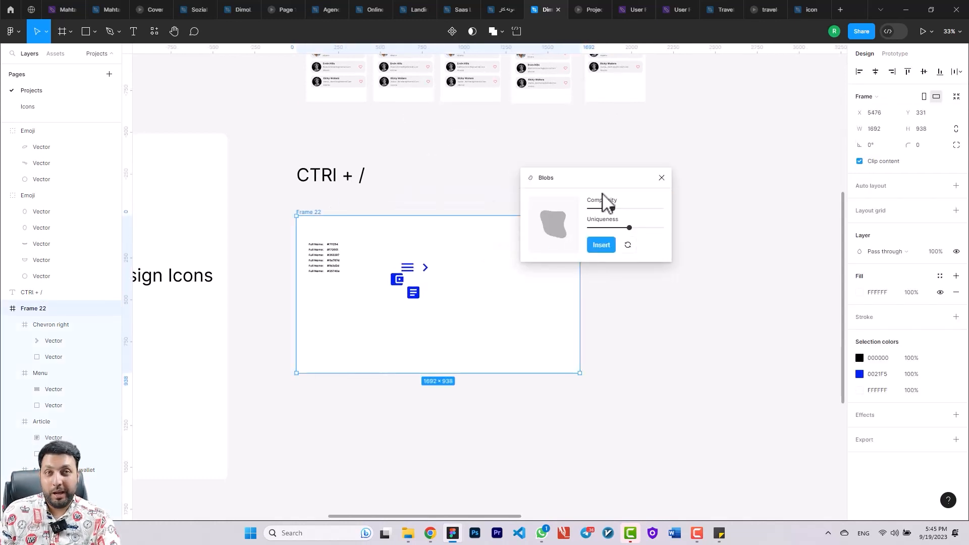
pyautogui.scroll(5, 493, 309)
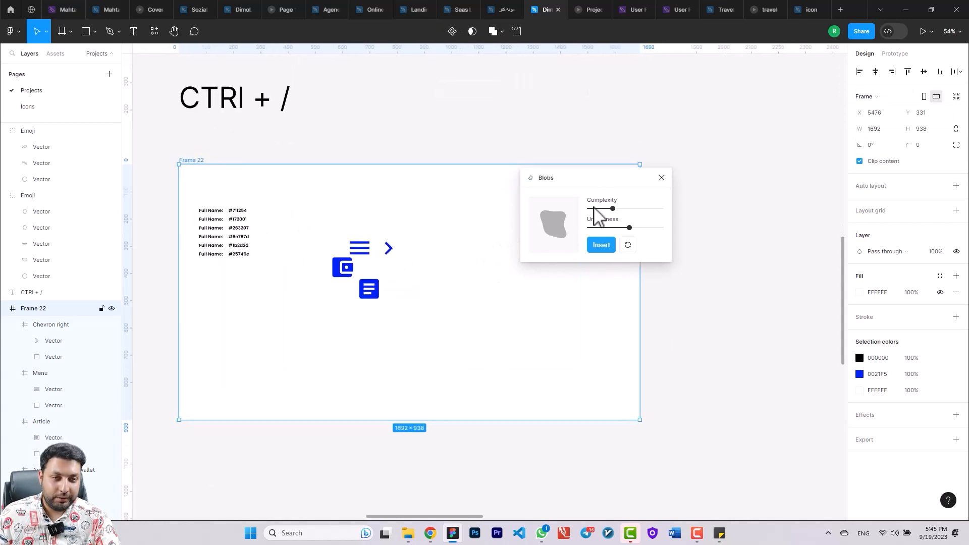
pyautogui.moveTo(618, 182); pyautogui.dragTo(620, 248)
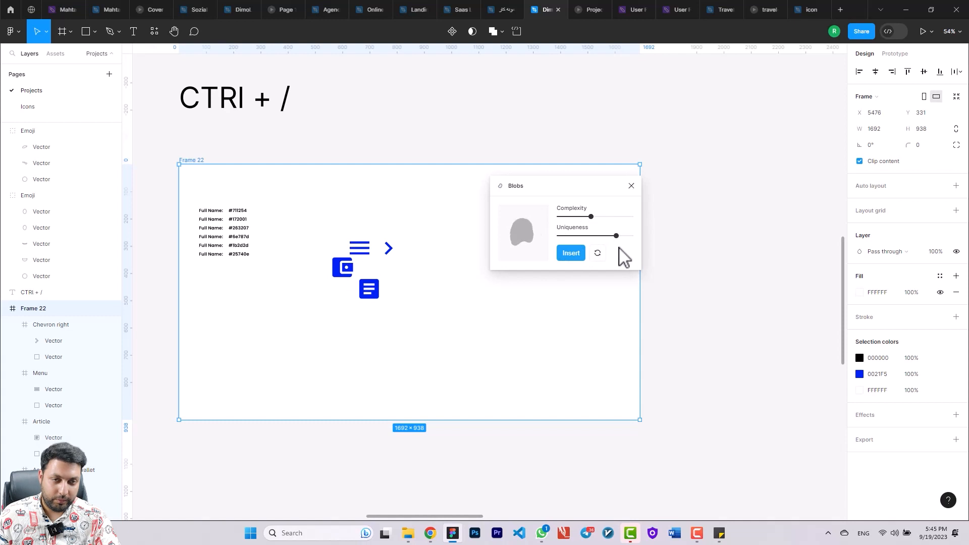
pyautogui.click(561, 257)
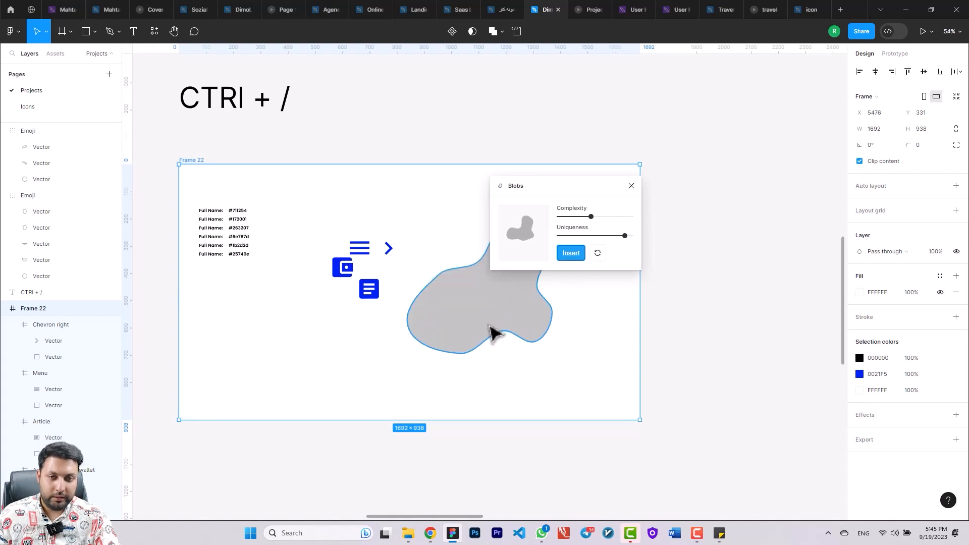
# Step: Move the grey blob below the blue icons and scale it down to about 363 × 336
pyautogui.click(505, 325)
pyautogui.moveTo(519, 320); pyautogui.dragTo(423, 367)
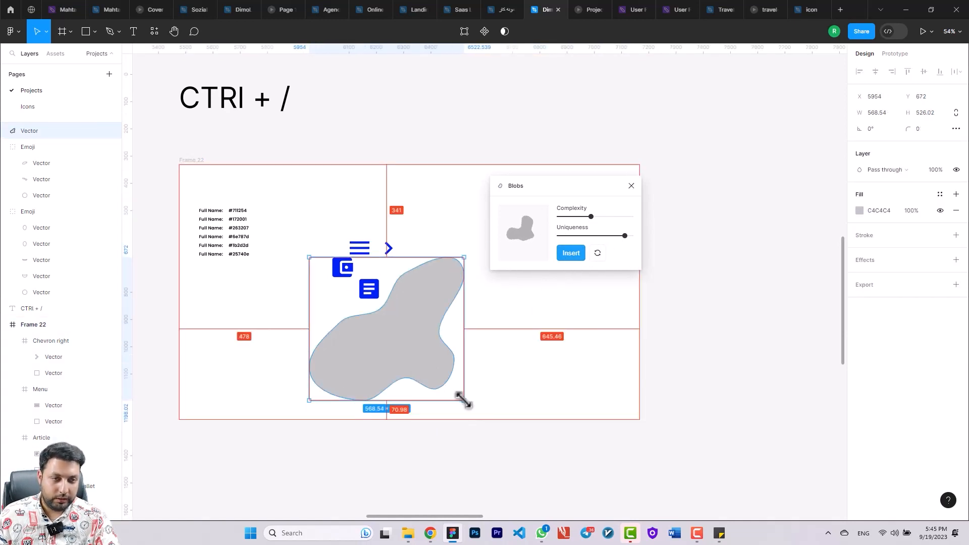
pyautogui.moveTo(462, 398); pyautogui.dragTo(437, 374)
# Step: Change the blob's fill colour to red D21212
pyautogui.click(860, 211)
pyautogui.click(837, 266)
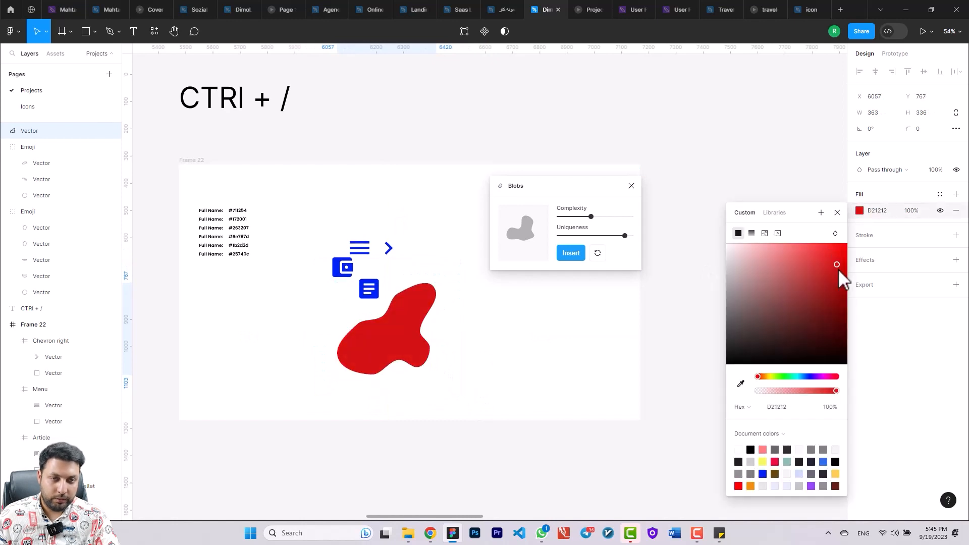
# Step: Lower the Complexity and Uniqueness in Blobs and insert a smoother grey blob of about 628 × 647
pyautogui.moveTo(591, 217)
pyautogui.mouseDown()
pyautogui.moveTo(569, 214)
pyautogui.moveTo(584, 223)
pyautogui.mouseUp()
pyautogui.click(577, 293)
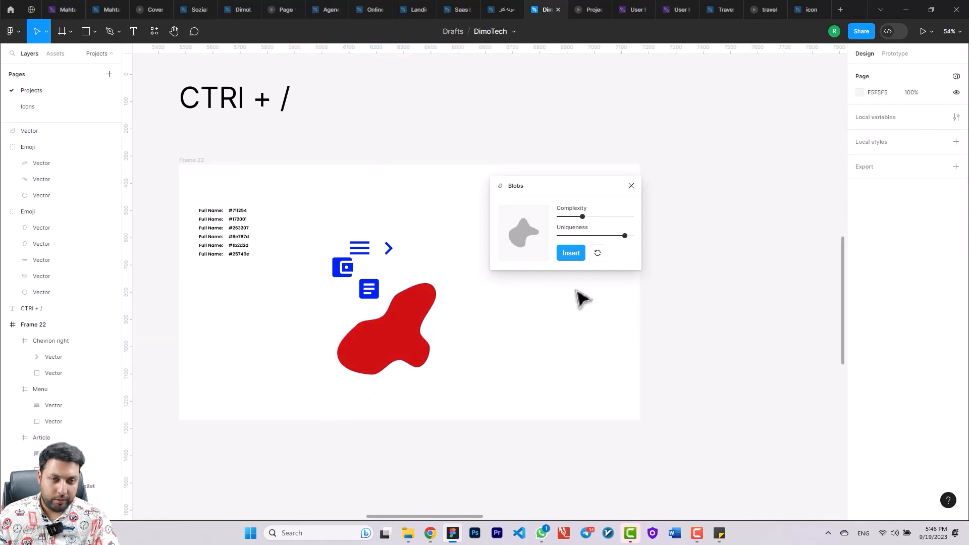
pyautogui.click(583, 236)
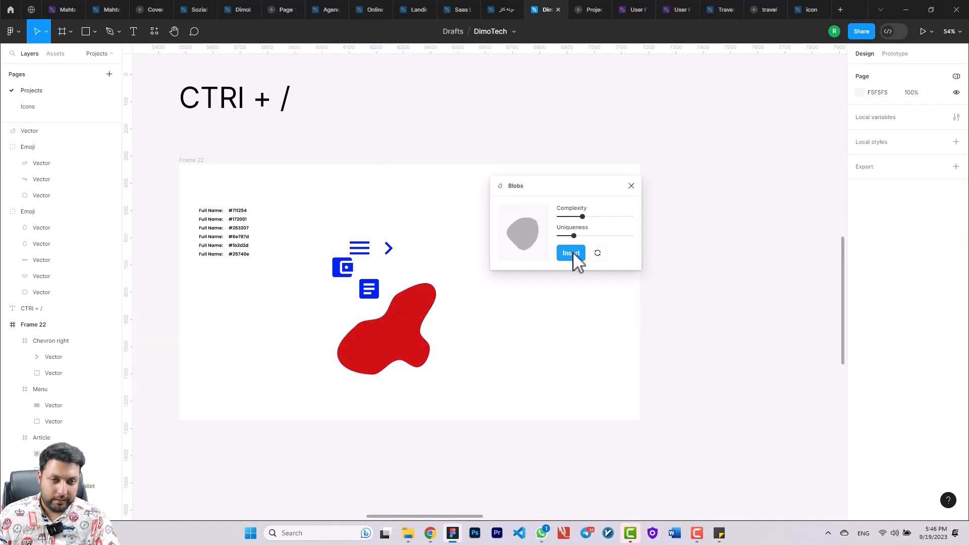
pyautogui.click(575, 254)
pyautogui.scroll(-1, 632, 292)
pyautogui.moveTo(599, 194); pyautogui.dragTo(782, 206)
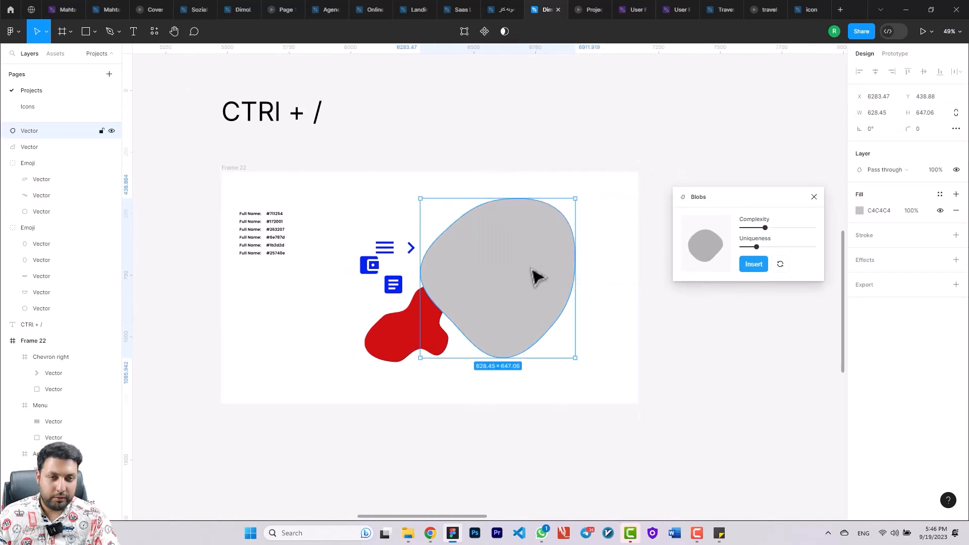
# Step: Move the grey blob into Frame 22 so it overhangs the frame's upper-right corner
pyautogui.moveTo(537, 277)
pyautogui.mouseDown()
pyautogui.moveTo(616, 212)
pyautogui.moveTo(603, 275)
pyautogui.moveTo(550, 275)
pyautogui.mouseUp()
pyautogui.click(660, 246)
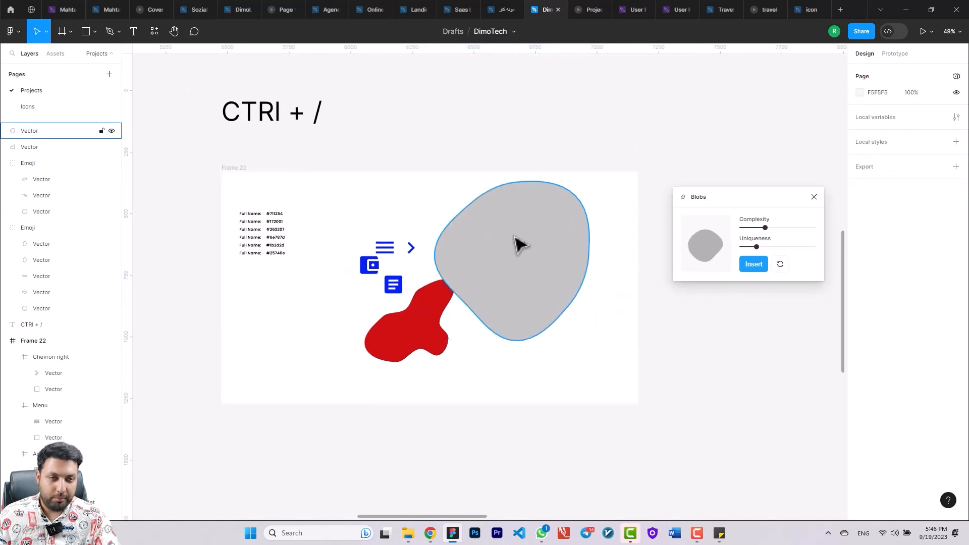
pyautogui.moveTo(516, 238); pyautogui.dragTo(507, 255)
pyautogui.click(653, 297)
pyautogui.moveTo(540, 299); pyautogui.dragTo(630, 233)
# Step: Move the red blob to Frame 22's lower-left edge at X 5438, Y 872
pyautogui.click(435, 327)
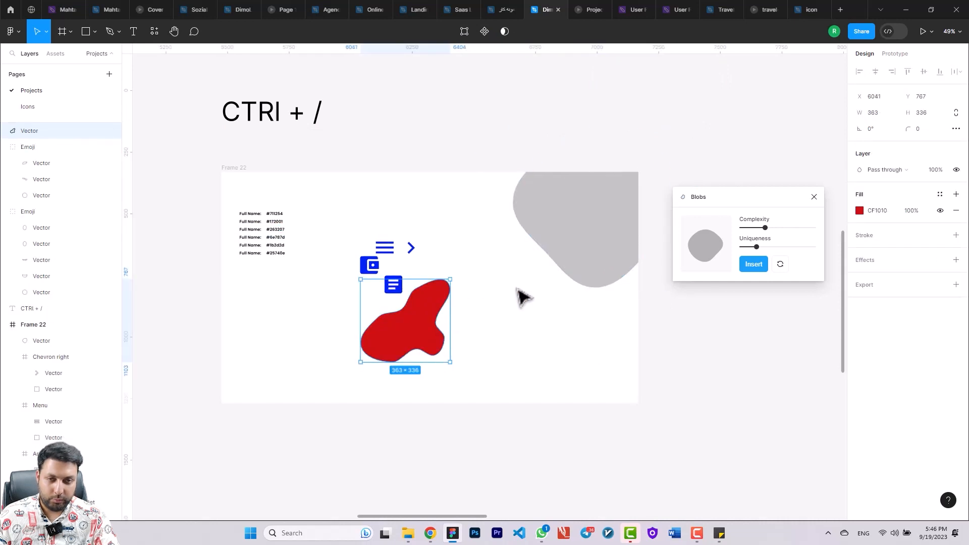
pyautogui.moveTo(246, 388); pyautogui.dragTo(338, 367)
pyautogui.hotkey('shift', 'Down')
pyautogui.hotkey('shift', 'Down')
pyautogui.hotkey('shift', 'Left')
pyautogui.hotkey('shift', 'Left')
pyautogui.hotkey('shift', 'Left')
pyautogui.hotkey('shift', 'Left')
pyautogui.hotkey('shift', 'Left')
pyautogui.hotkey('shift', 'Left')
pyautogui.hotkey('shift', 'Left')
pyautogui.hotkey('shift', 'Left')
pyautogui.hotkey('shift', 'Left')
pyautogui.hotkey('shift', 'Left')
pyautogui.hotkey('shift', 'Left')
pyautogui.hotkey('shift', 'Left')
pyautogui.hotkey('shift', 'Left')
pyautogui.hotkey('shift', 'Left')
pyautogui.hotkey('shift', 'Left')
pyautogui.hotkey('shift', 'Left')
pyautogui.hotkey('shift', 'Left')
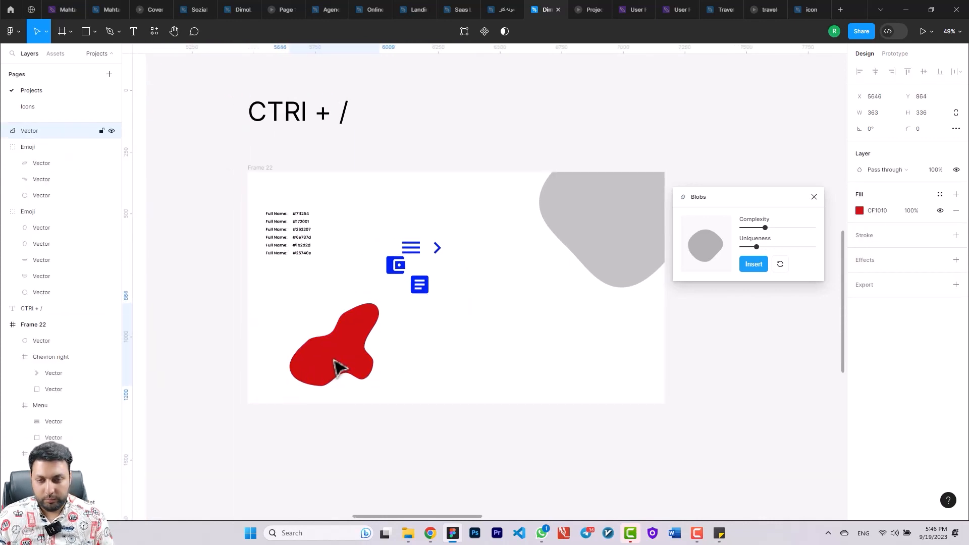
pyautogui.hotkey('shift', 'Down')
pyautogui.hotkey('shift', 'Left')
pyautogui.hotkey('shift', 'Left')
pyautogui.hotkey('shift', 'Left')
pyautogui.hotkey('shift', 'Left')
pyautogui.hotkey('shift', 'Left')
pyautogui.hotkey('shift', 'Left')
pyautogui.hotkey('shift', 'Left')
pyautogui.hotkey('shift', 'Left')
pyautogui.hotkey('shift', 'Left')
pyautogui.hotkey('shift', 'Left')
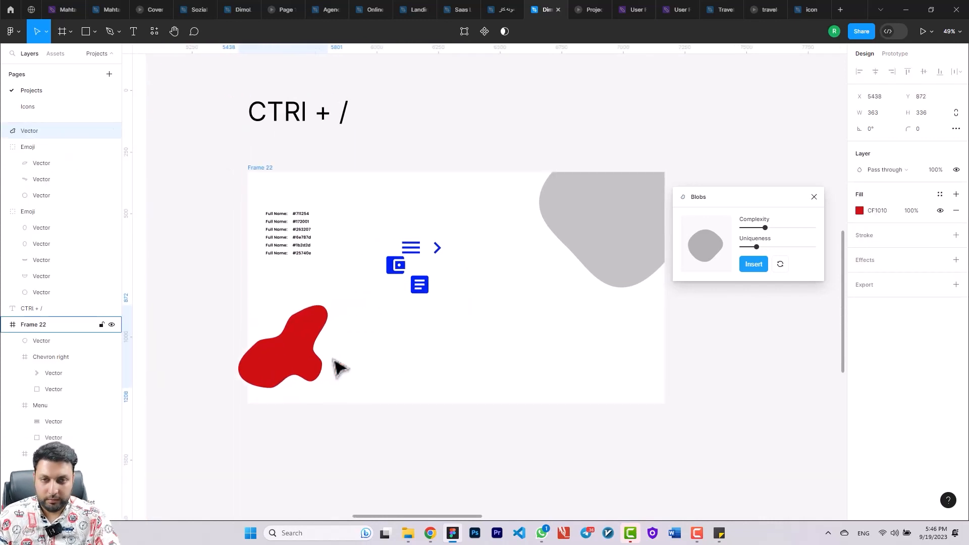
# Step: Cut the red blob and paste it inside Frame 22 so the frame clips it
pyautogui.hotkey('ctrl', 'x')
pyautogui.click(255, 177)
pyautogui.hotkey('ctrl', 'v')
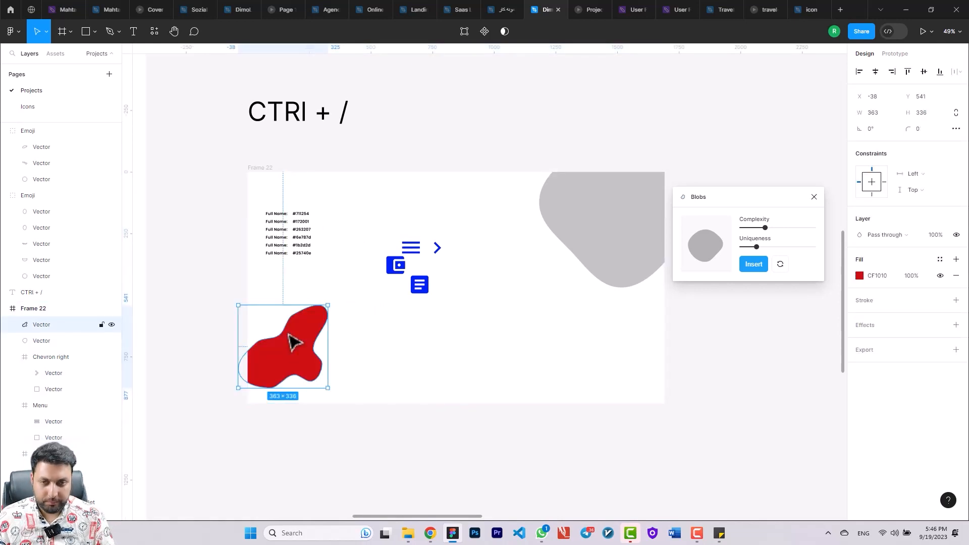
# Step: Nudge the red blob into Frame 22's lower-left corner at X -142, Y 725
pyautogui.hotkey('shift', 'Down')
pyautogui.hotkey('shift', 'Down')
pyautogui.hotkey('shift', 'Down')
pyautogui.hotkey('shift', 'Left')
pyautogui.hotkey('shift', 'Left')
pyautogui.hotkey('shift', 'Left')
pyautogui.hotkey('shift', 'Left')
pyautogui.hotkey('shift', 'Left')
pyautogui.hotkey('shift', 'Left')
pyautogui.hotkey('shift', 'Left')
pyautogui.hotkey('shift', 'Left')
pyautogui.hotkey('shift', 'Left')
pyautogui.hotkey('shift', 'Left')
pyautogui.hotkey('shift', 'Left')
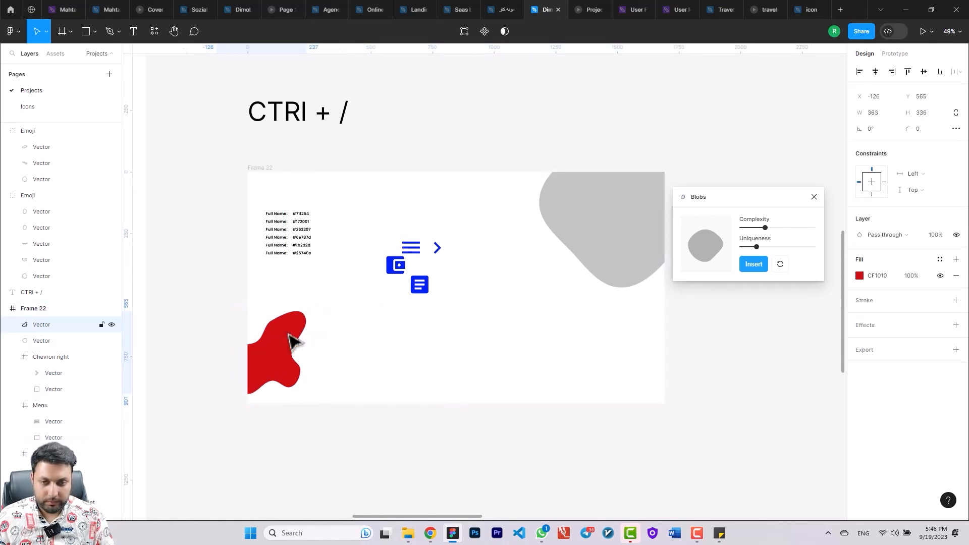
pyautogui.hotkey('shift', 'Down')
pyautogui.hotkey('shift', 'Down')
pyautogui.hotkey('shift', 'Down')
pyautogui.hotkey('shift', 'Down')
pyautogui.hotkey('shift', 'Down')
pyautogui.hotkey('shift', 'Down')
pyautogui.hotkey('shift', 'Down')
pyautogui.hotkey('shift', 'Down')
pyautogui.hotkey('shift', 'Down')
pyautogui.hotkey('shift', 'Down')
pyautogui.hotkey('shift', 'Down')
pyautogui.hotkey('shift', 'Down')
pyautogui.hotkey('shift', 'Down')
pyautogui.hotkey('shift', 'Down')
pyautogui.hotkey('shift', 'Down')
pyautogui.hotkey('shift', 'Down')
pyautogui.press('Left')
pyautogui.press('Left')
pyautogui.press('Left')
pyautogui.press('Left')
pyautogui.press('Left')
pyautogui.press('Left')
pyautogui.press('Left')
pyautogui.press('Left')
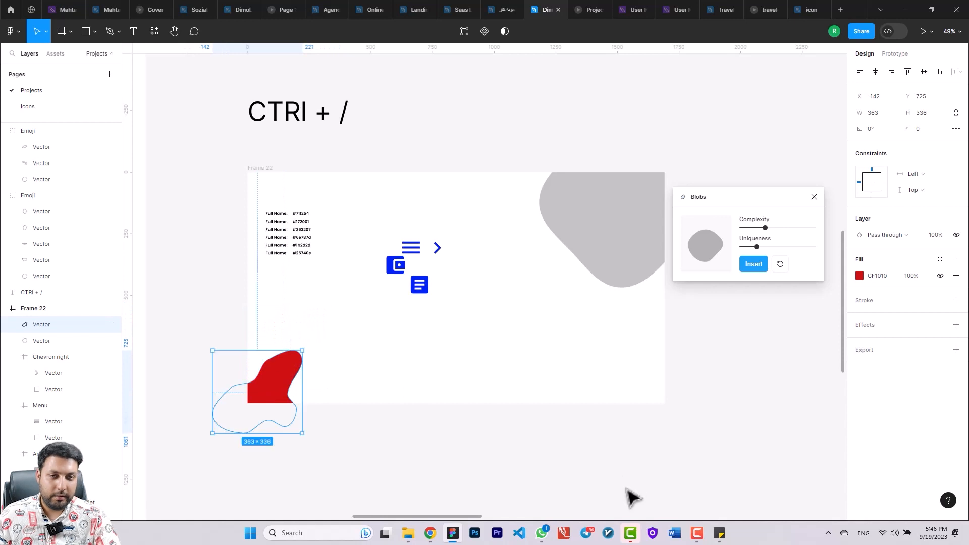
# Step: Change the fill of the grey blob in the frame's upper-right corner to a bright blue
pyautogui.moveTo(596, 388); pyautogui.dragTo(461, 338)
pyautogui.click(482, 202)
pyautogui.click(860, 276)
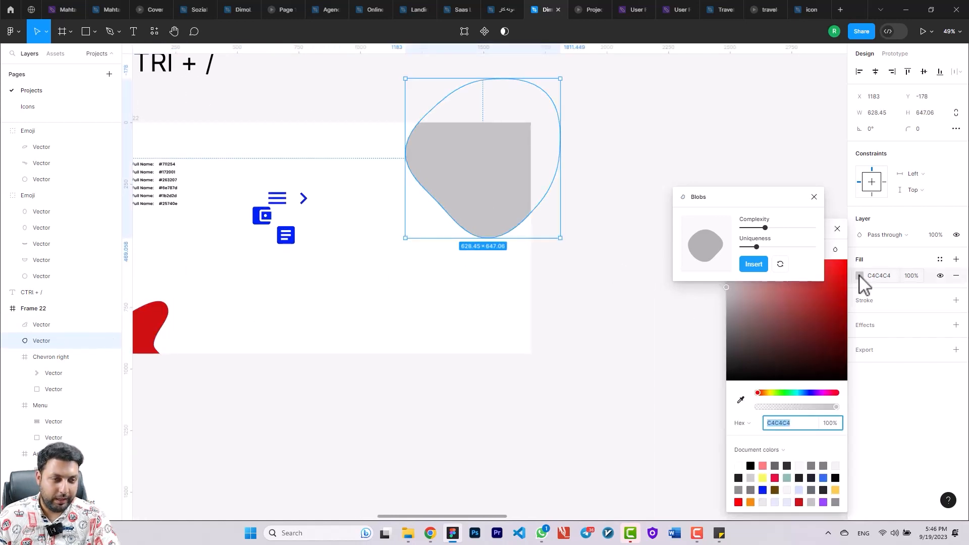
pyautogui.click(804, 393)
pyautogui.moveTo(834, 290); pyautogui.dragTo(848, 259)
pyautogui.click(548, 432)
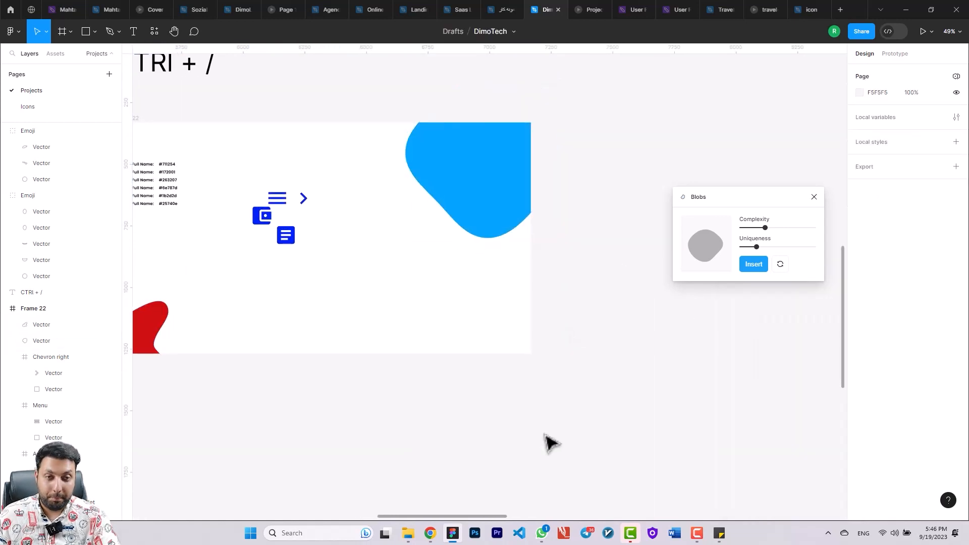
# Step: Run the Unsplash plugin using the search text "uns" and place its window beside Frame 22
pyautogui.scroll(-4, 543, 424)
pyautogui.scroll(-3, 544, 424)
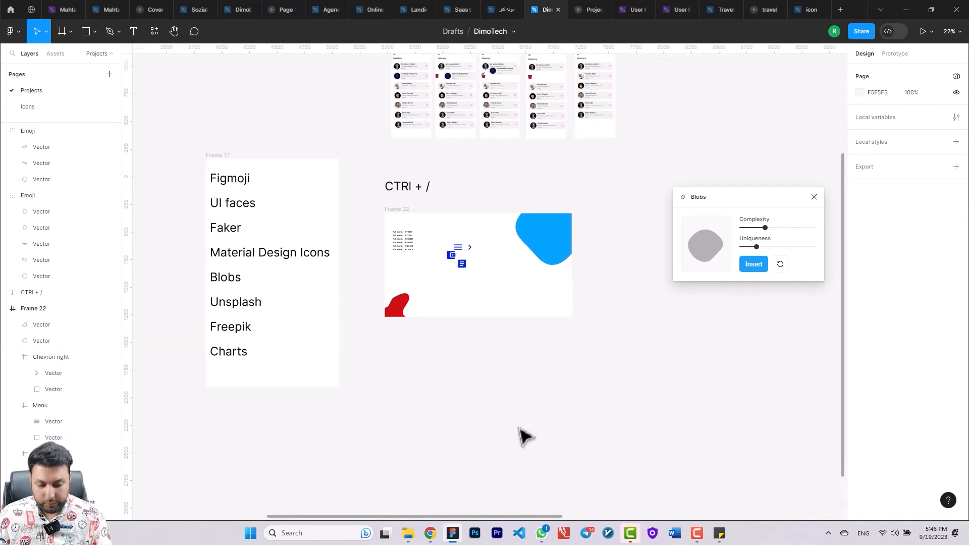
pyautogui.hotkey('ctrl', '/')
pyautogui.write('uns')
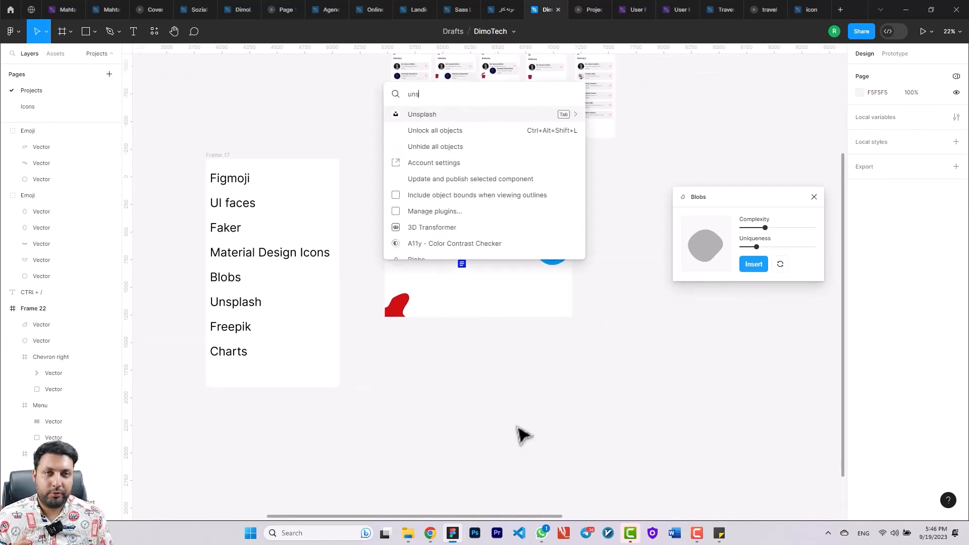
pyautogui.press('Return')
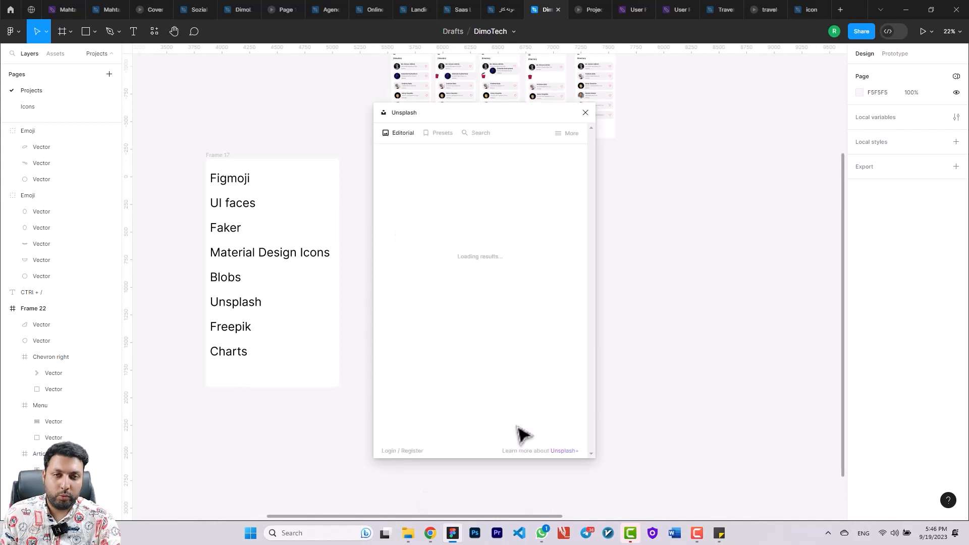
pyautogui.moveTo(472, 120); pyautogui.dragTo(613, 121)
pyautogui.hscroll(3, 455, 267)
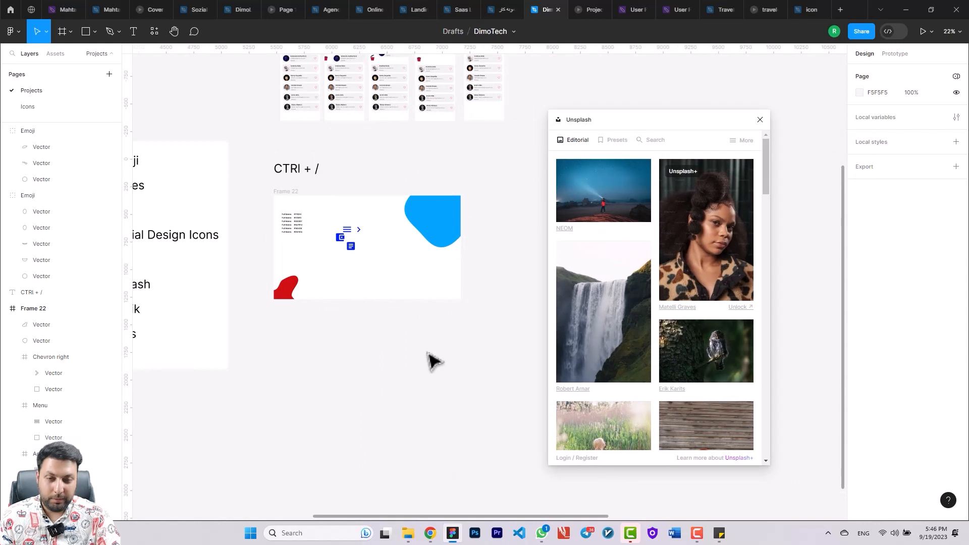
# Step: Draw a new frame of about 931 × 457 in the empty area below Frame 22
pyautogui.press('f')
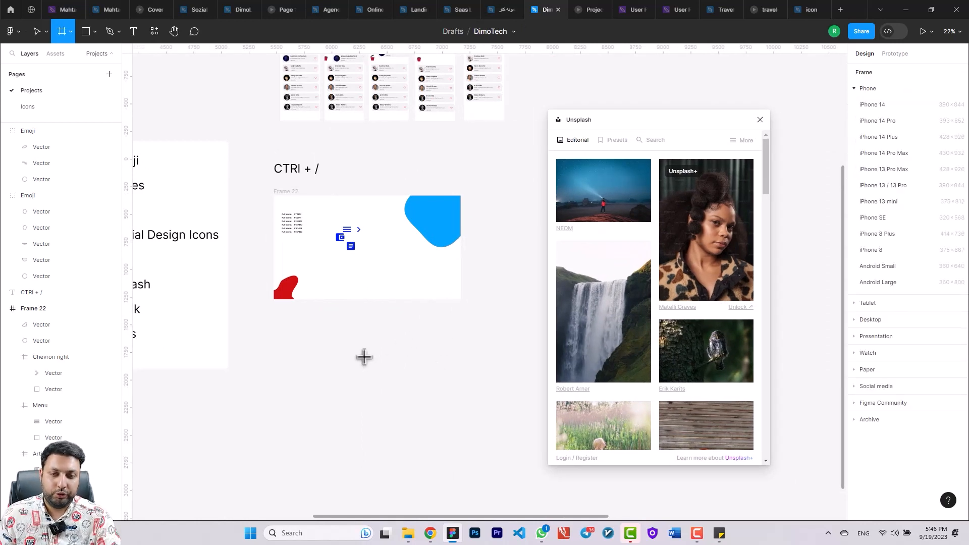
pyautogui.moveTo(293, 340); pyautogui.dragTo(397, 391)
pyautogui.scroll(-3, 445, 354)
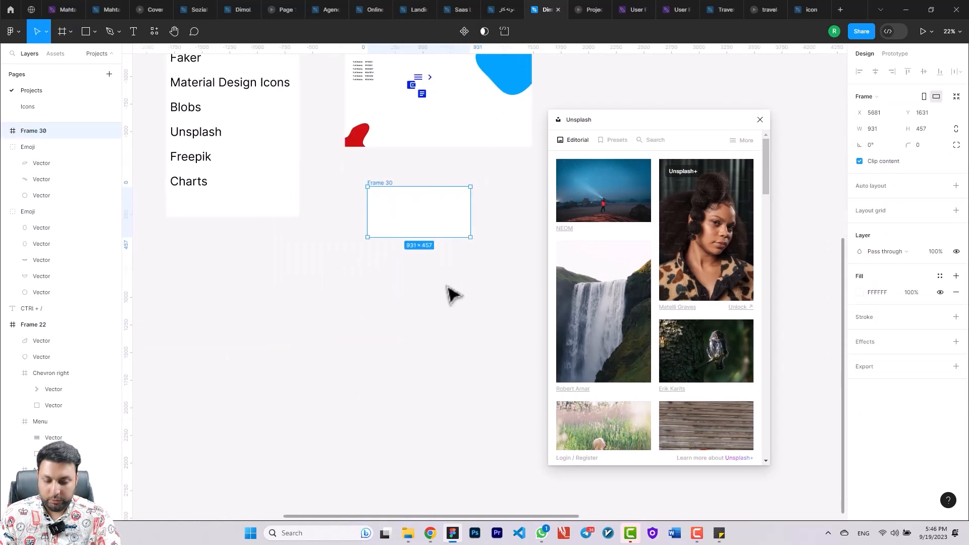
# Step: Draw a second frame of about 931 × 400 below the first one and duplicate it twice downwards
pyautogui.press('f')
pyautogui.moveTo(365, 247); pyautogui.dragTo(391, 334)
pyautogui.hotkey('ctrl', 'd')
pyautogui.hotkey('ctrl', 'd')
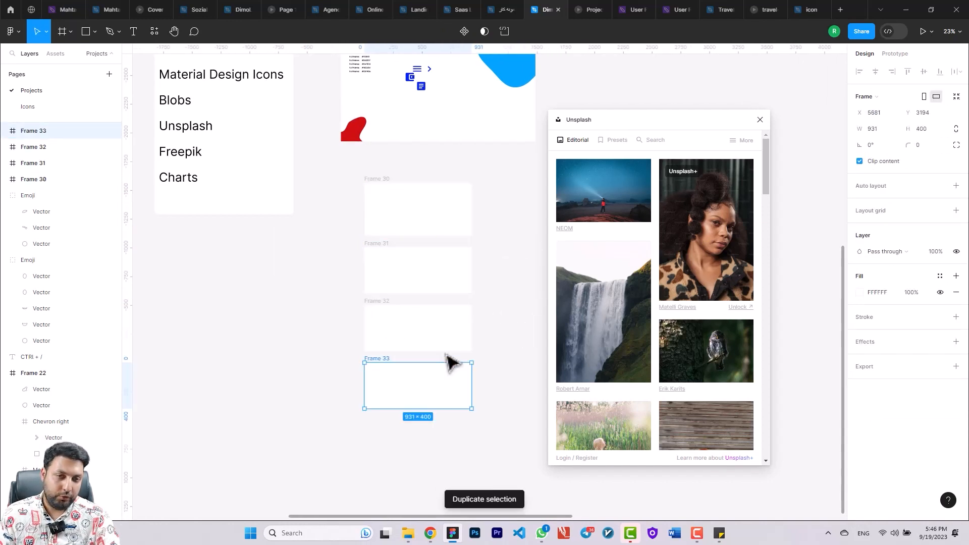
# Step: Fill all four new frames with the editorial night photo of the person under a light beam
pyautogui.moveTo(477, 437); pyautogui.dragTo(362, 173)
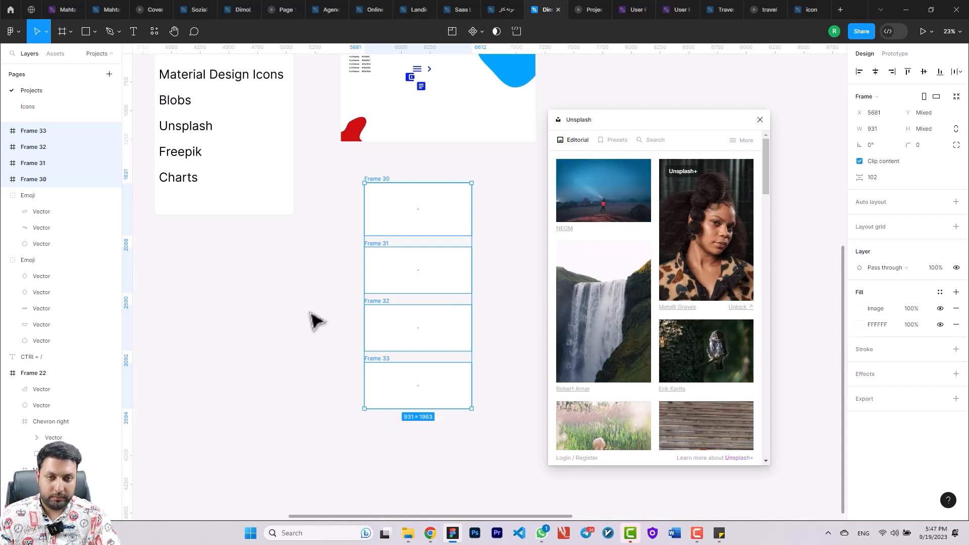
pyautogui.click(323, 323)
pyautogui.click(457, 221)
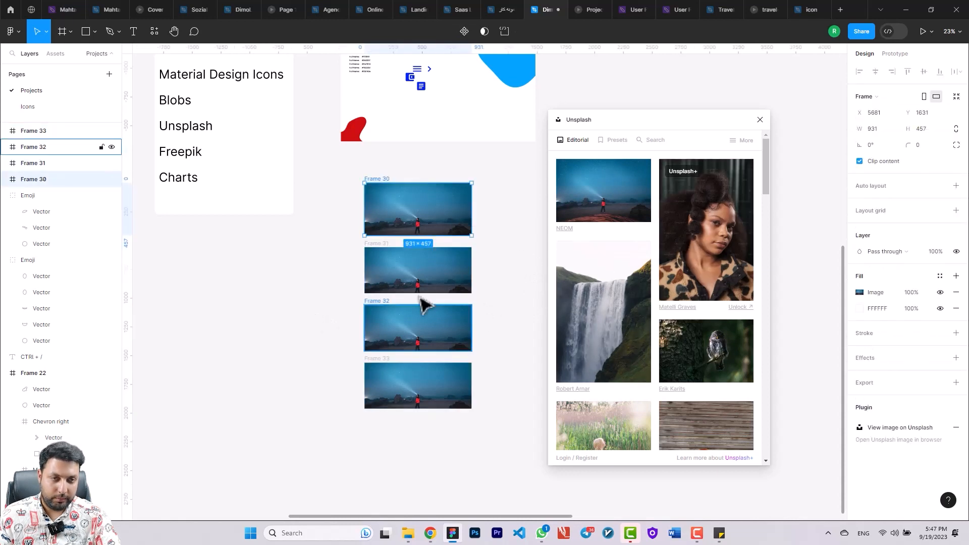
pyautogui.click(433, 286)
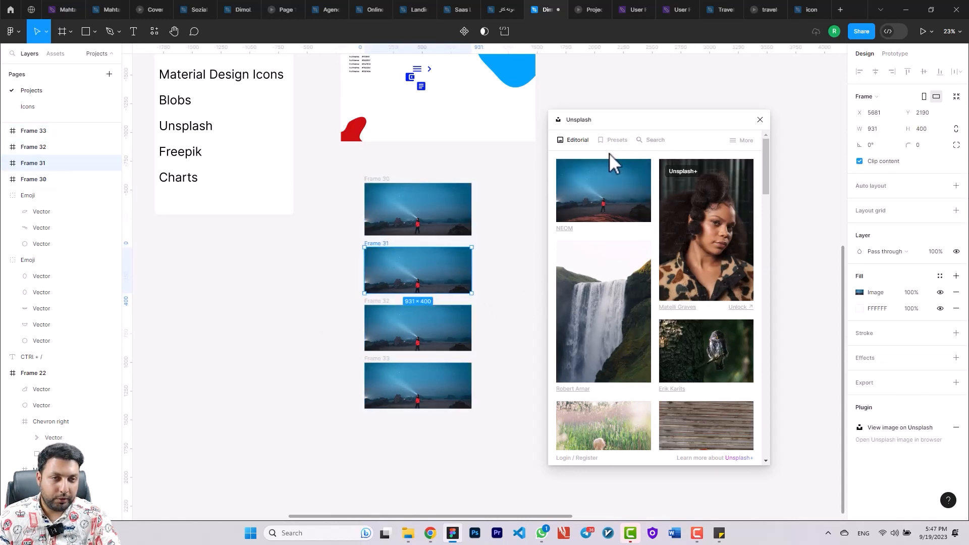
# Step: Search Unsplash for "Love" photos
pyautogui.click(746, 143)
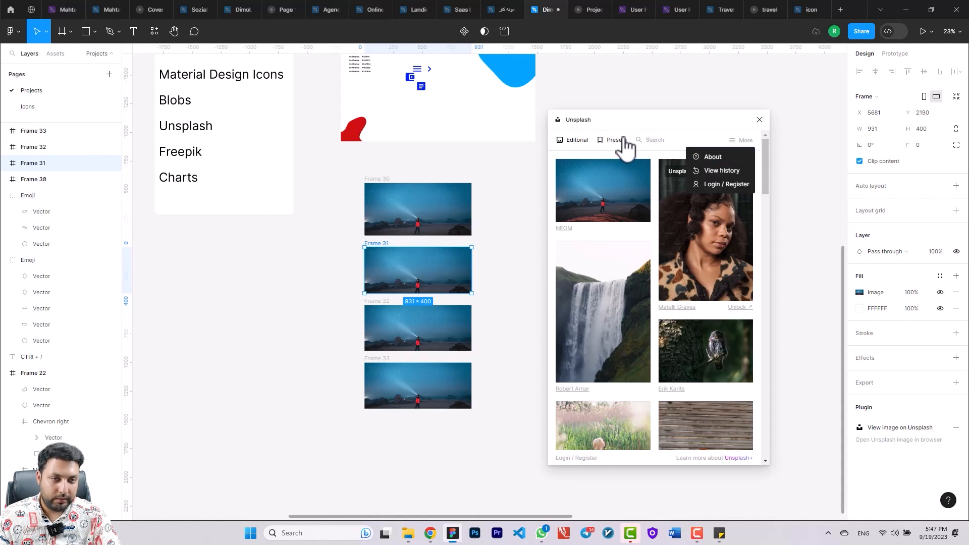
pyautogui.click(655, 140)
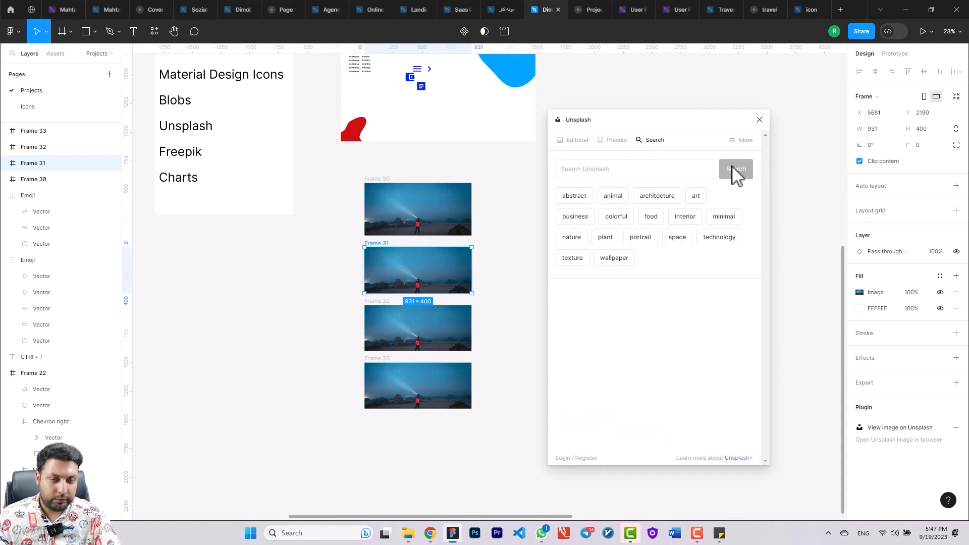
pyautogui.click(668, 174)
pyautogui.write('Love')
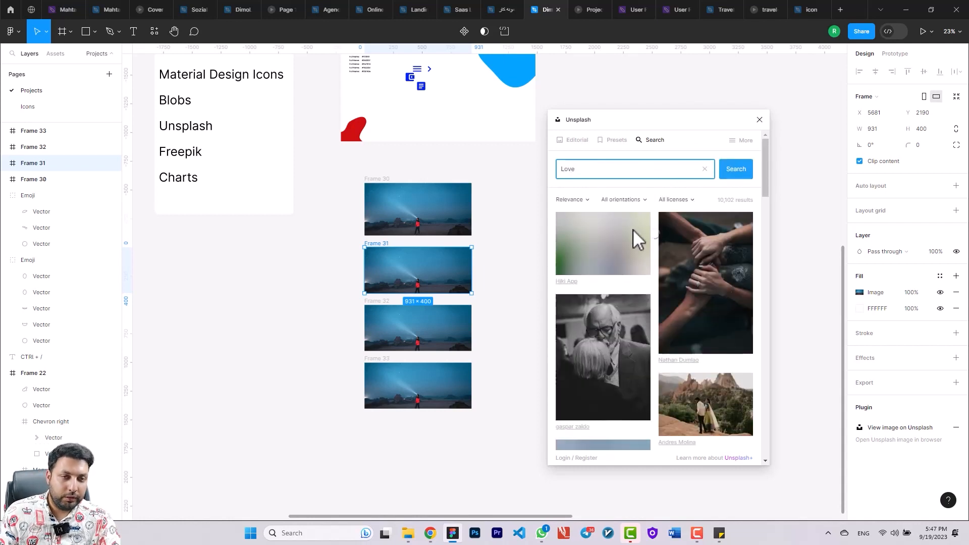
# Step: Try the Portrait orientation filter on the Love photos and switch the filter to Landscape
pyautogui.click(646, 198)
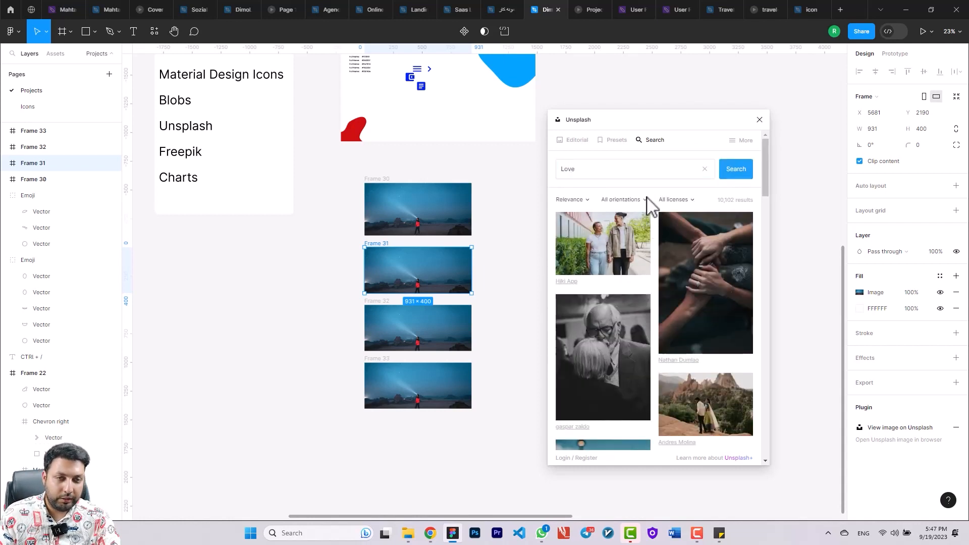
pyautogui.click(644, 200)
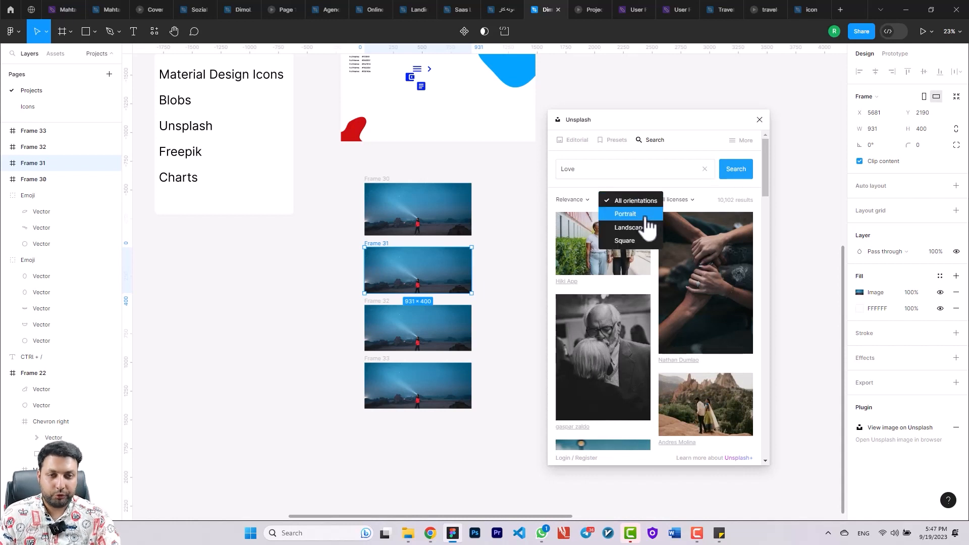
pyautogui.click(626, 214)
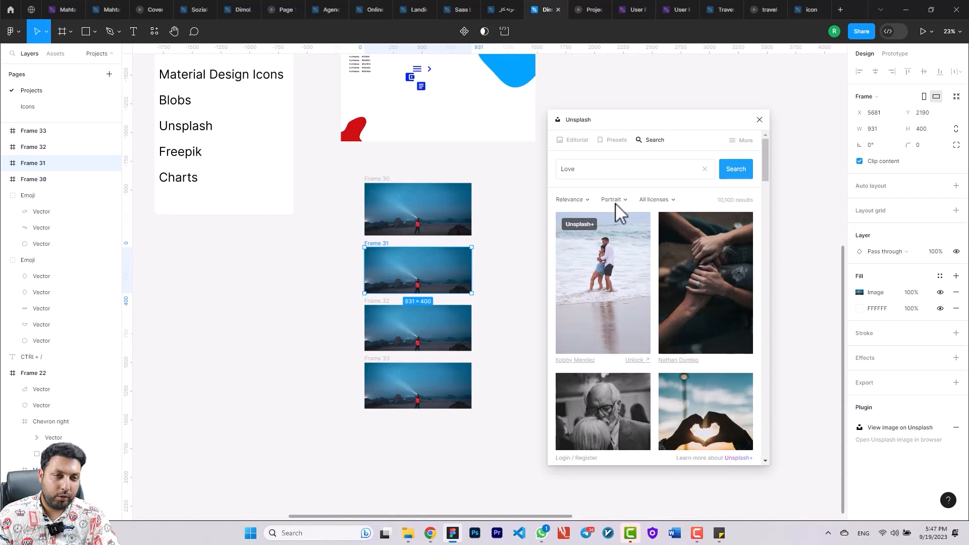
pyautogui.click(625, 199)
pyautogui.click(637, 226)
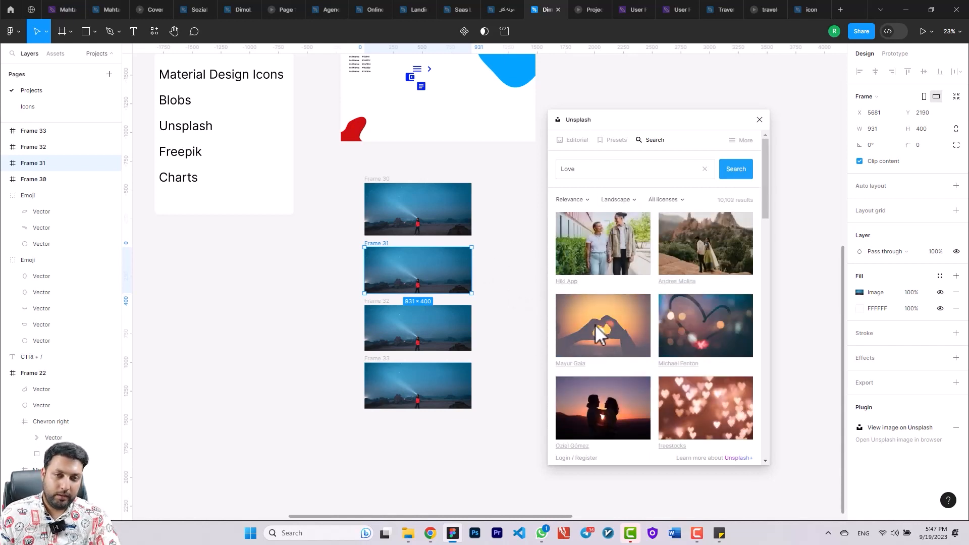
# Step: Insert the sunset heart-hands photo on the canvas and place it beside the frames at X 3078, Y 2314
pyautogui.moveTo(482, 194); pyautogui.dragTo(411, 401)
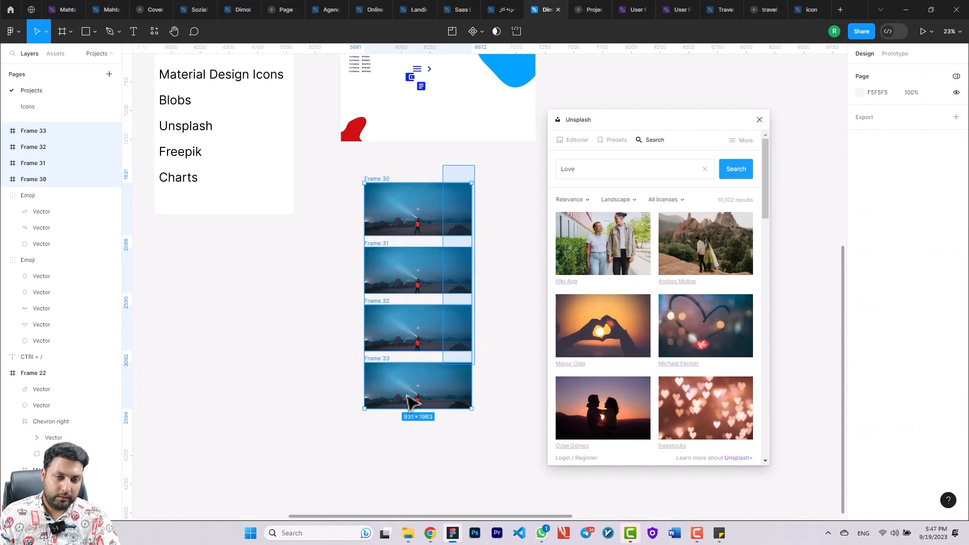
pyautogui.click(449, 386)
pyautogui.click(573, 328)
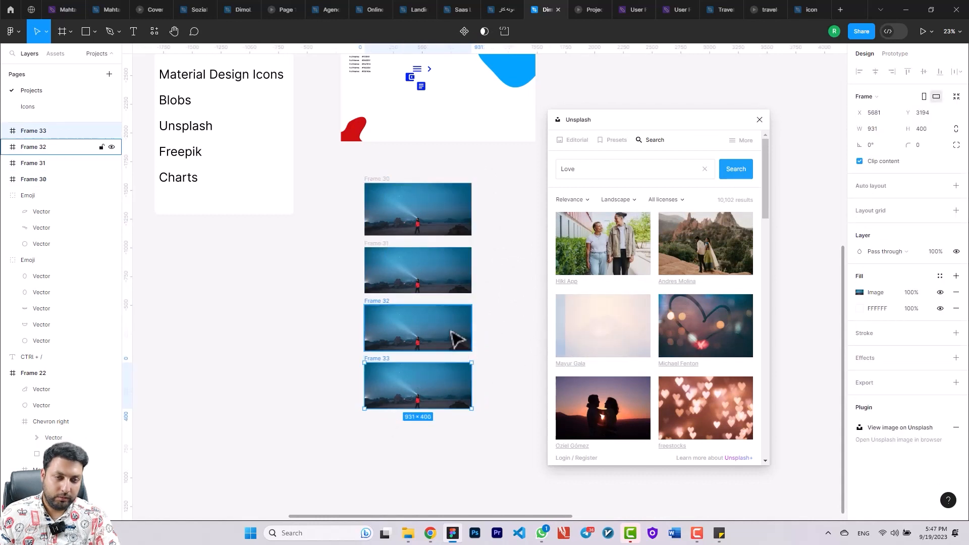
pyautogui.click(512, 325)
pyautogui.moveTo(568, 296); pyautogui.dragTo(200, 355)
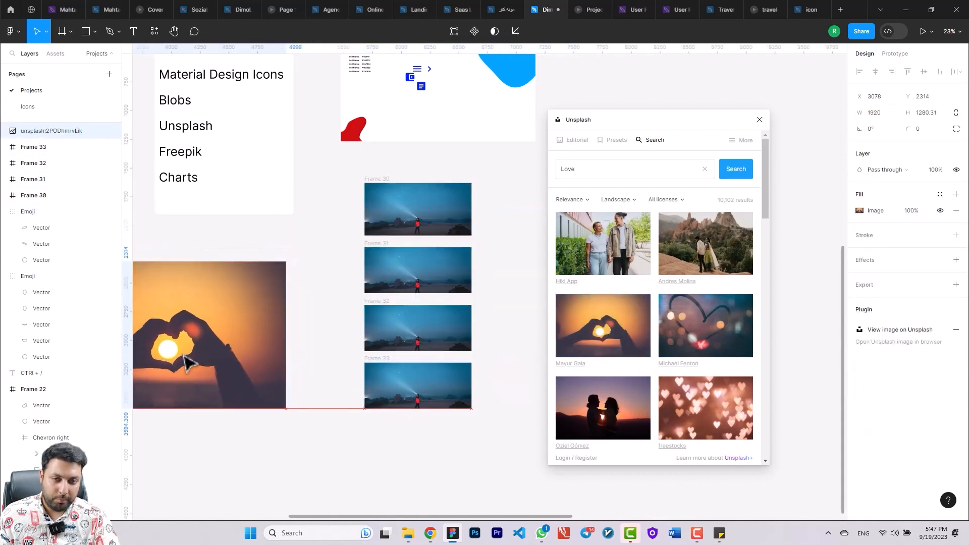
# Step: Fill Frame 32 with the sunset heart-hands photo and close the Unsplash plugin
pyautogui.click(411, 343)
pyautogui.click(633, 352)
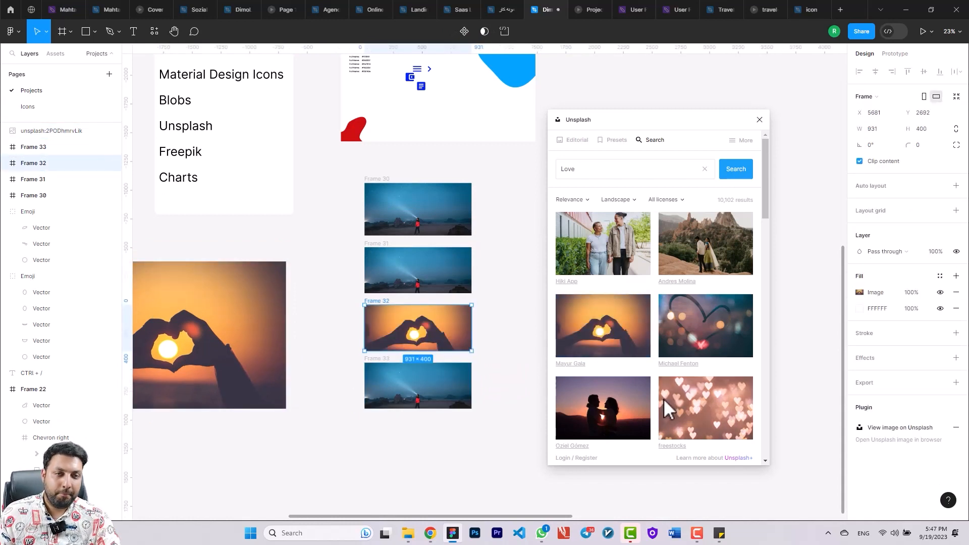
pyautogui.click(759, 119)
# Step: Launch the Freepik plugin and move its window clear of the image frames
pyautogui.moveTo(568, 259); pyautogui.dragTo(755, 315)
pyautogui.scroll(-3, 755, 315)
pyautogui.scroll(5, 613, 287)
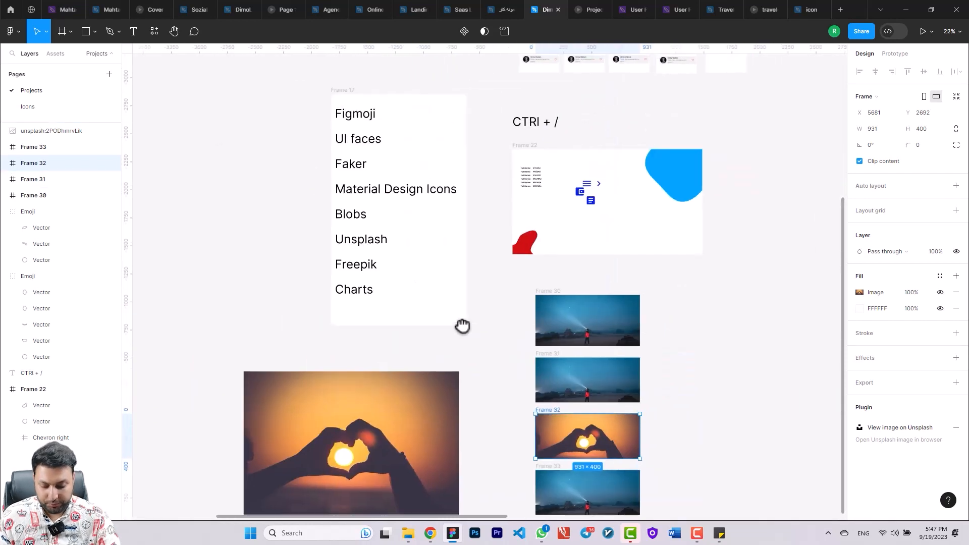
pyautogui.hotkey('ctrl', '/')
pyautogui.write('free')
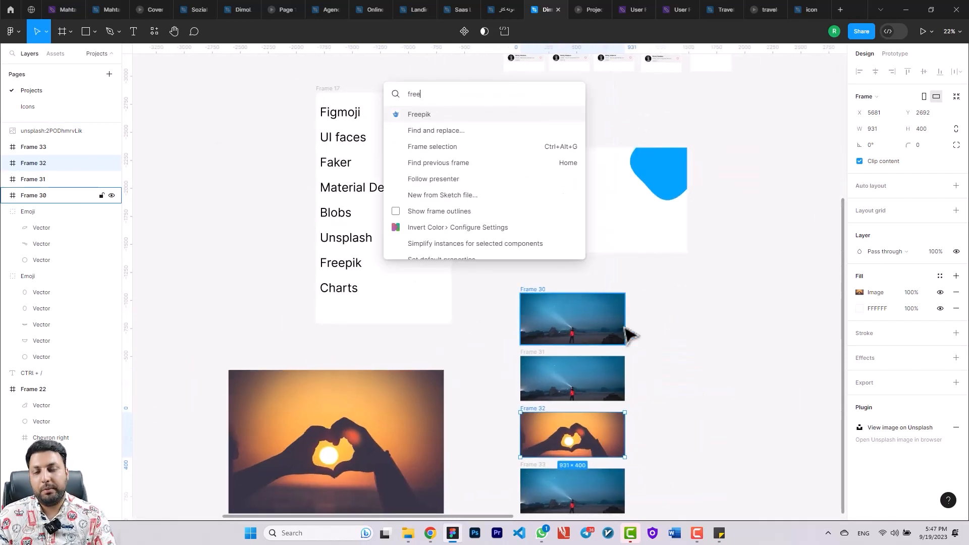
pyautogui.press('Return')
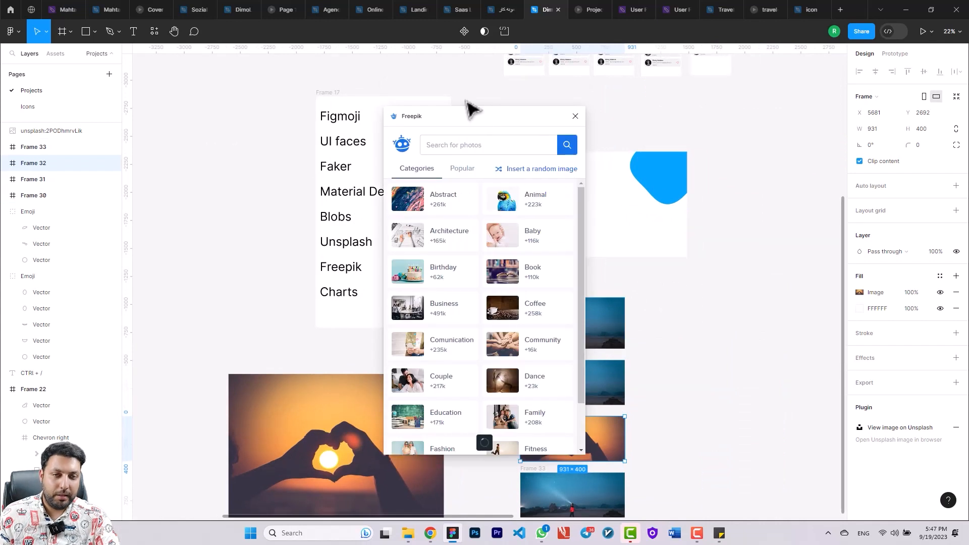
pyautogui.moveTo(468, 109); pyautogui.dragTo(767, 100)
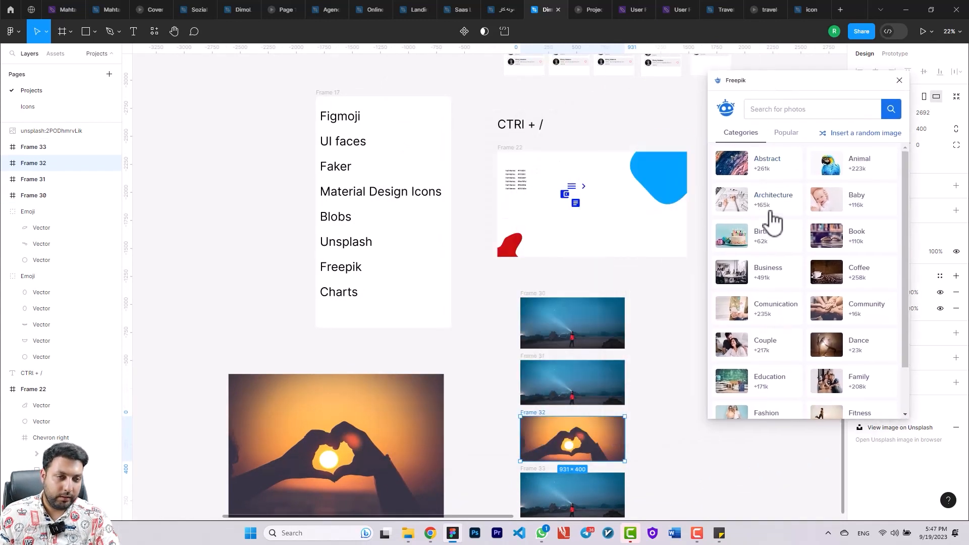
# Step: Fill Frame 30 with the pastel balloons and gift photo from Freepik's Birthday category
pyautogui.click(748, 246)
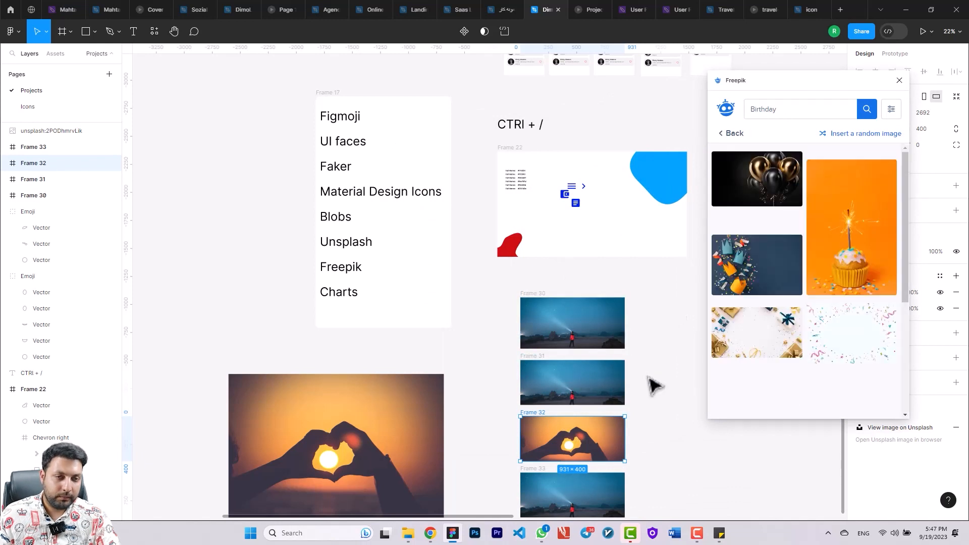
pyautogui.click(581, 345)
pyautogui.click(747, 228)
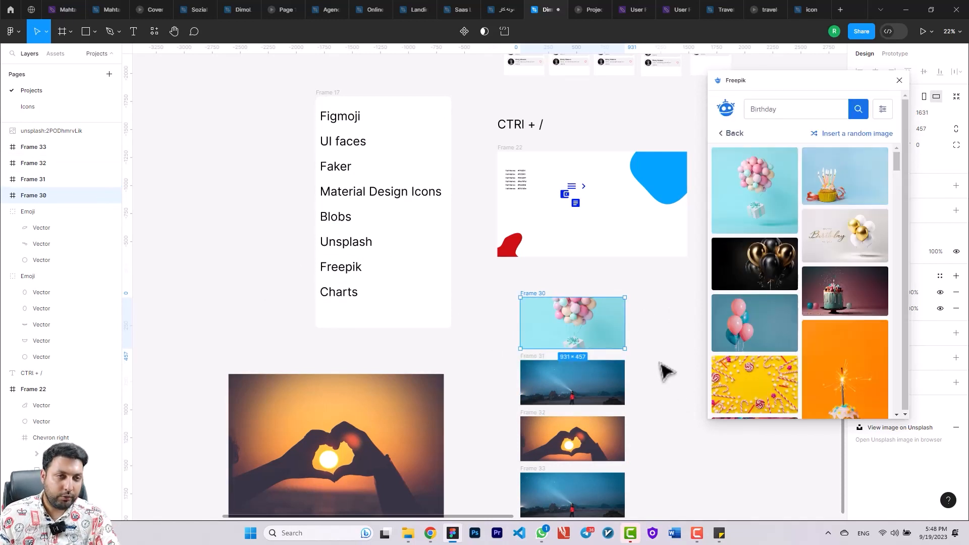
# Step: Search Freepik for "book" and fill Frame 31 with the open-book photo on the yellow background
pyautogui.moveTo(786, 117); pyautogui.dragTo(672, 121)
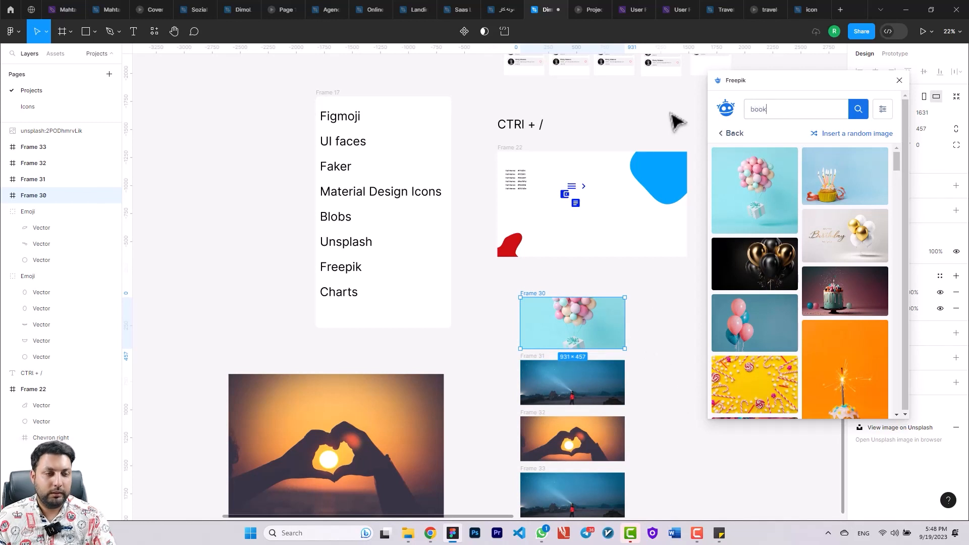
pyautogui.press('Return')
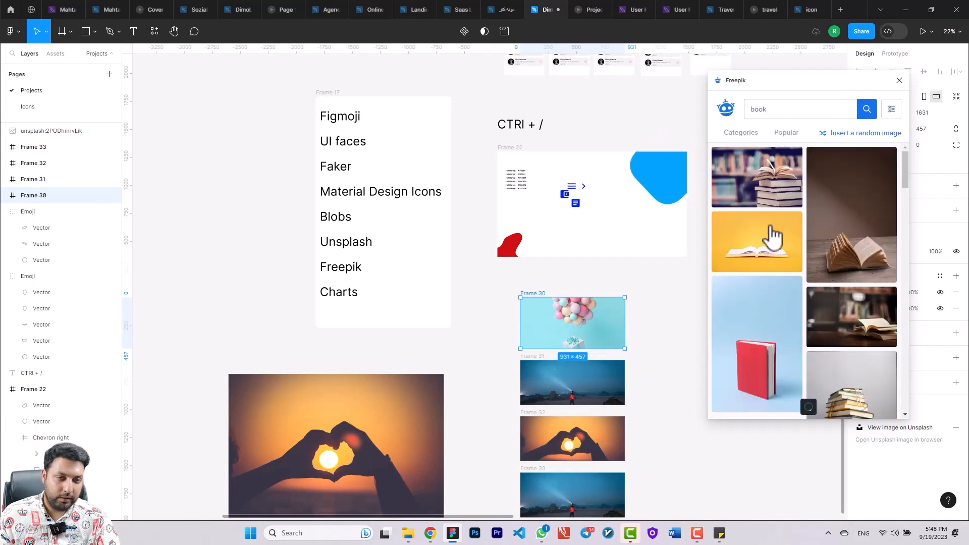
pyautogui.click(601, 394)
pyautogui.click(768, 253)
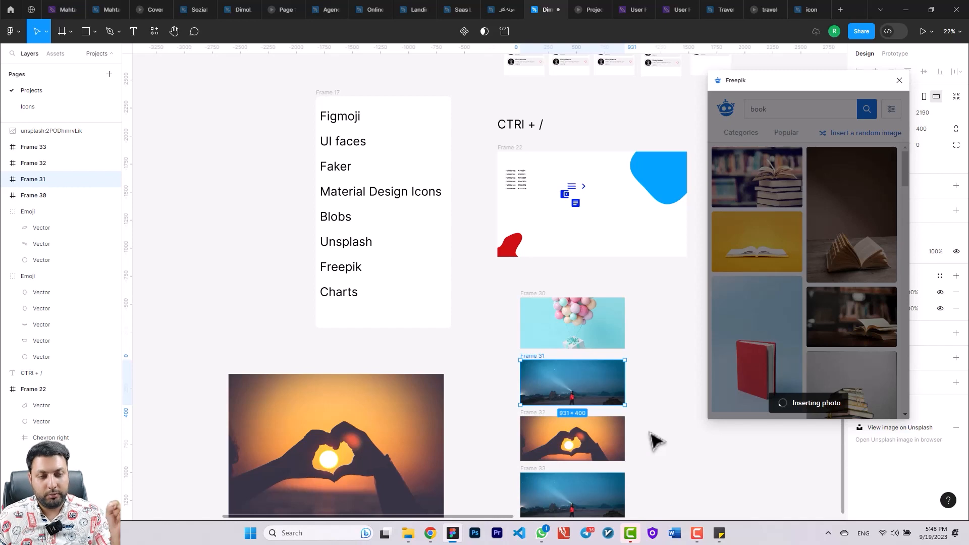
pyautogui.scroll(5, 480, 283)
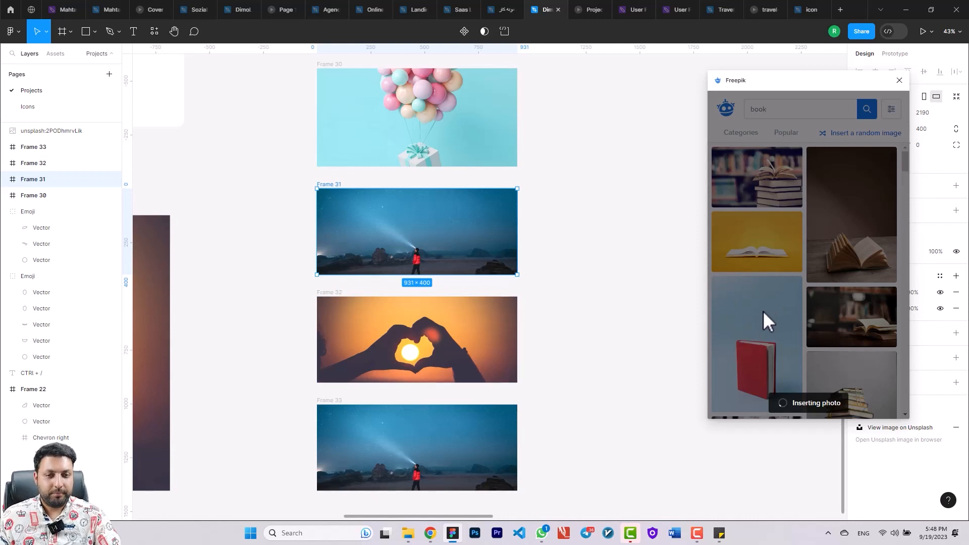
pyautogui.click(631, 323)
pyautogui.scroll(-3, 635, 327)
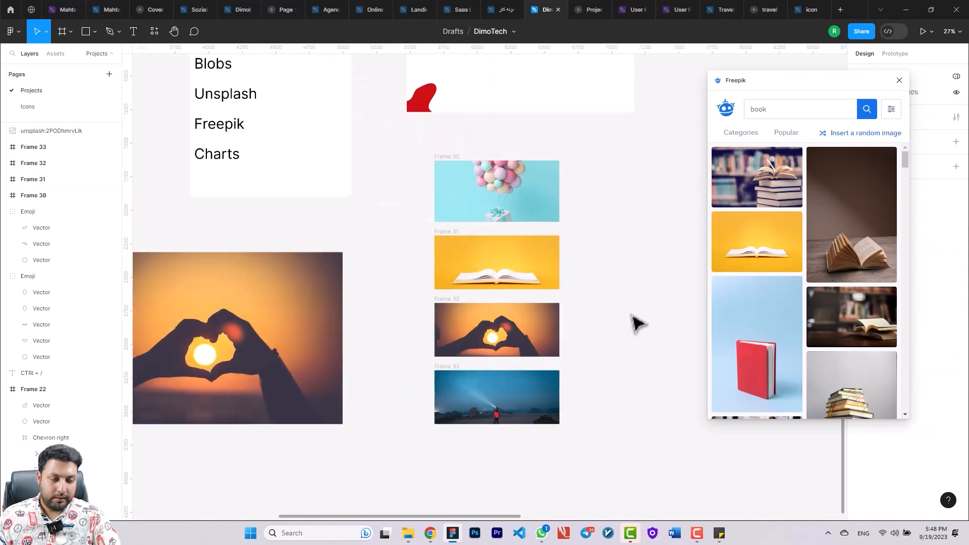
# Step: Browse the book photos, try the red color filter on them and close the Freepik plugin
pyautogui.scroll(-2, 648, 343)
pyautogui.scroll(-5, 757, 283)
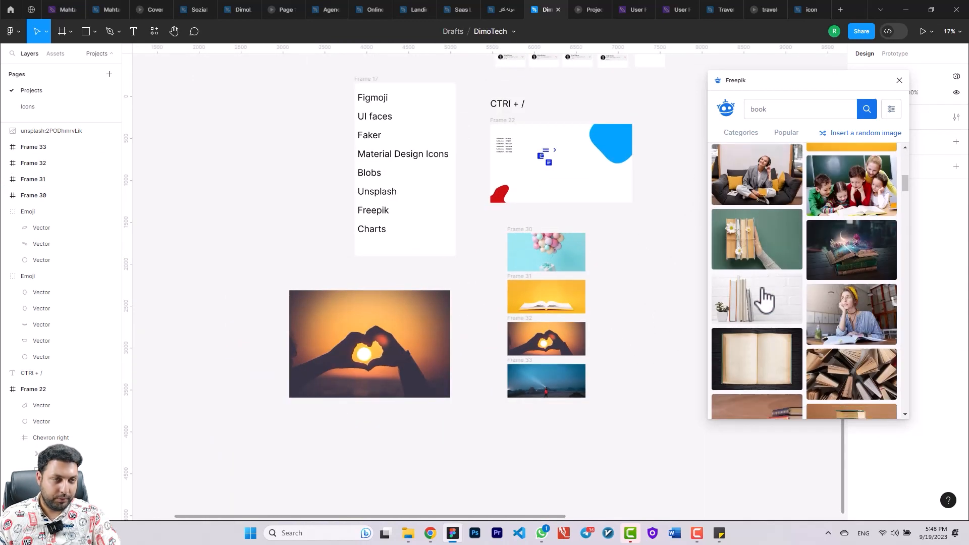
pyautogui.scroll(5, 765, 298)
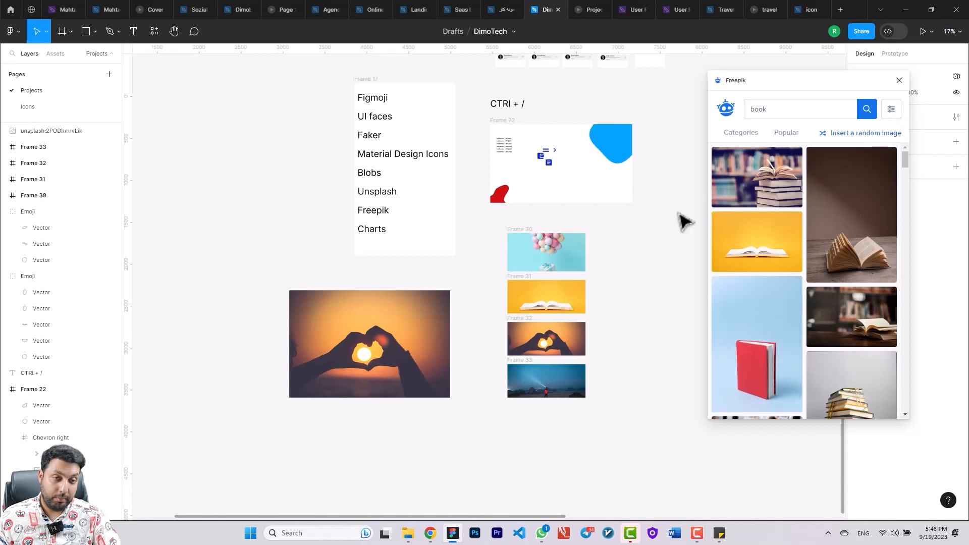
pyautogui.scroll(3, 547, 292)
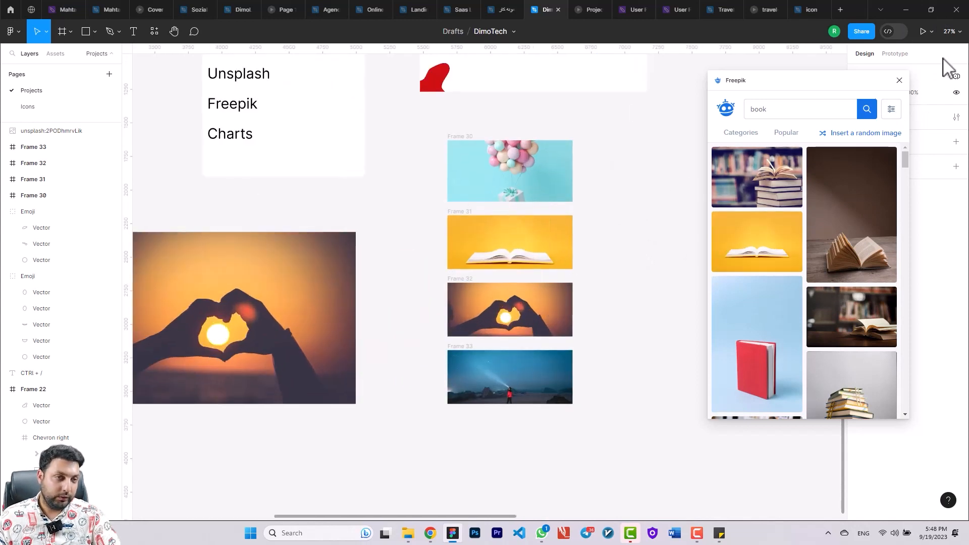
pyautogui.click(891, 111)
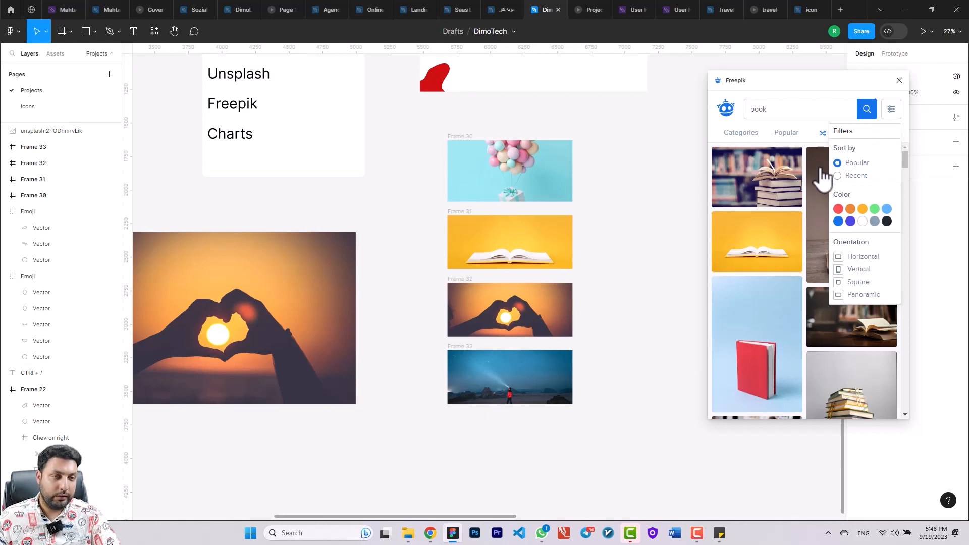
pyautogui.click(838, 209)
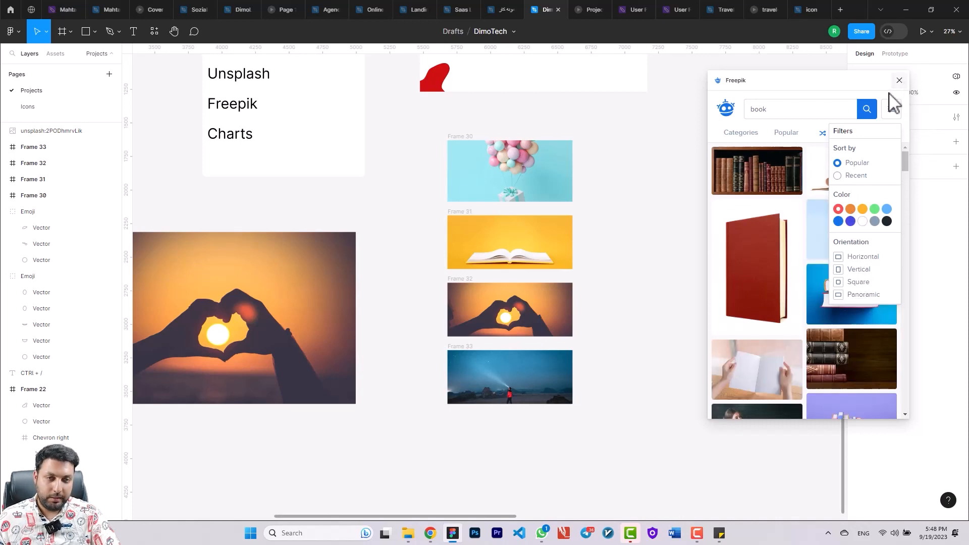
pyautogui.click(899, 80)
# Step: Find the Charts plugin through the command search and launch it
pyautogui.scroll(-6, 623, 325)
pyautogui.scroll(3, 649, 277)
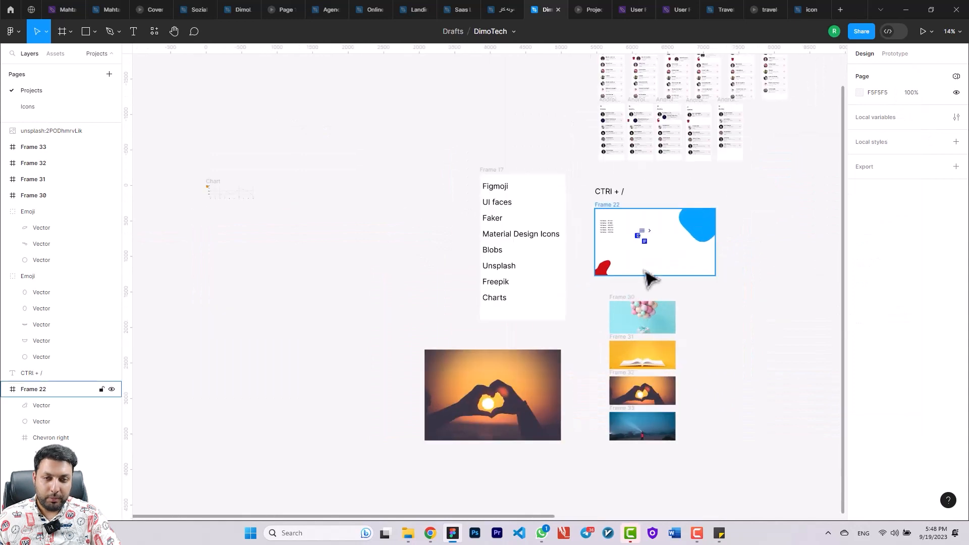
pyautogui.scroll(3, 630, 293)
pyautogui.hscroll(3, 545, 315)
pyautogui.scroll(1, 519, 313)
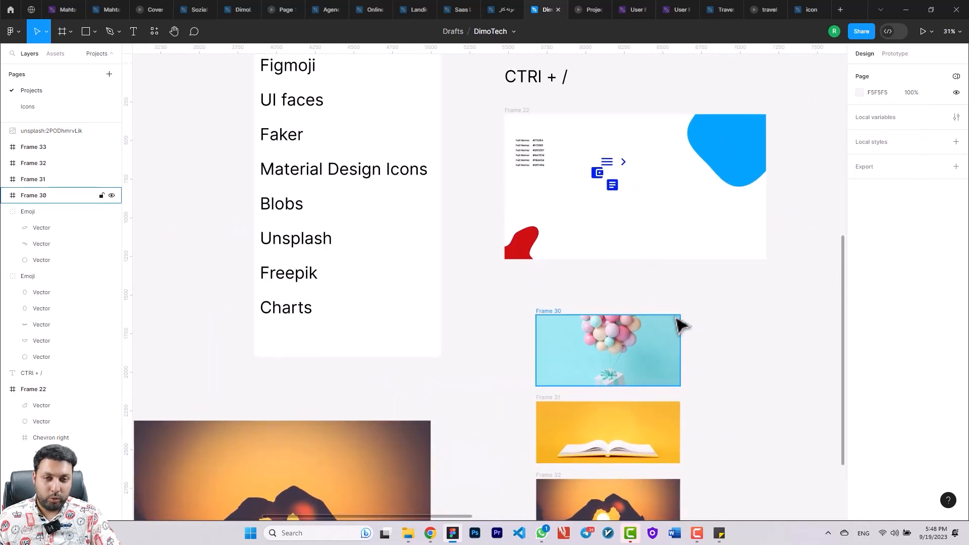
pyautogui.moveTo(646, 311); pyautogui.dragTo(508, 290)
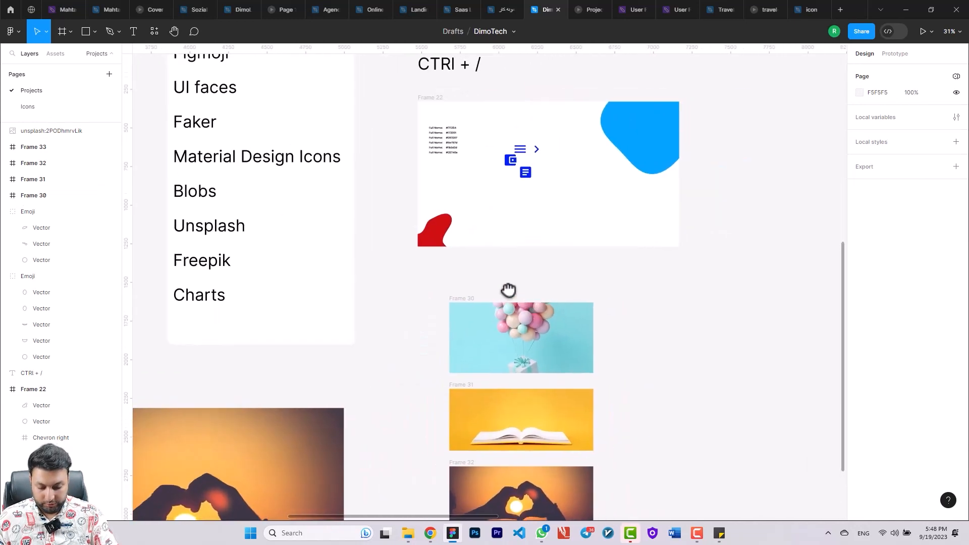
pyautogui.hscroll(3, 508, 290)
pyautogui.hotkey('ctrl', '/')
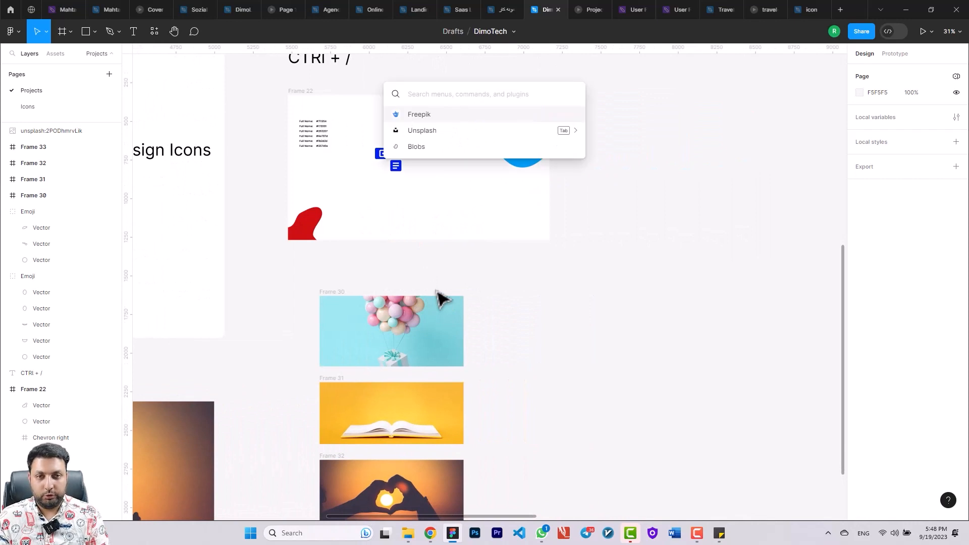
pyautogui.write('chat')
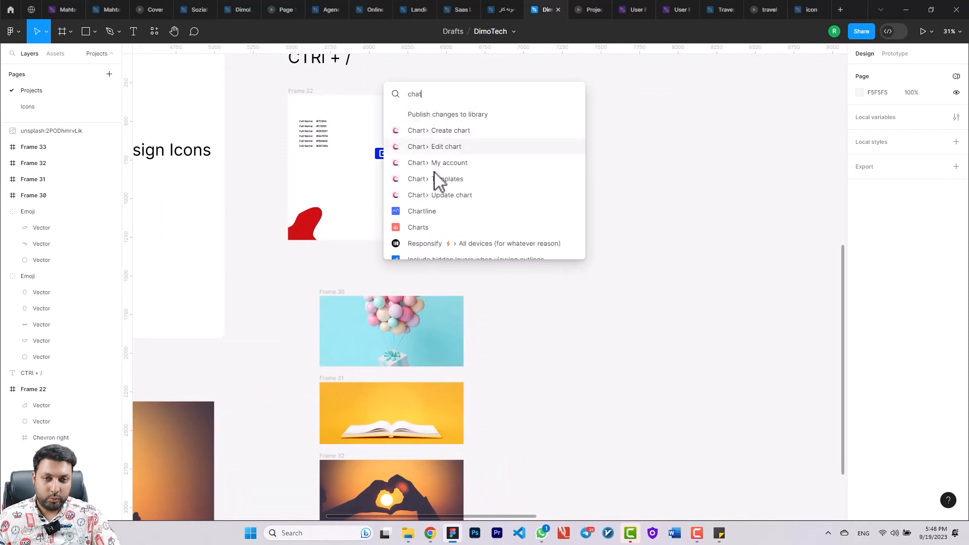
pyautogui.click(418, 228)
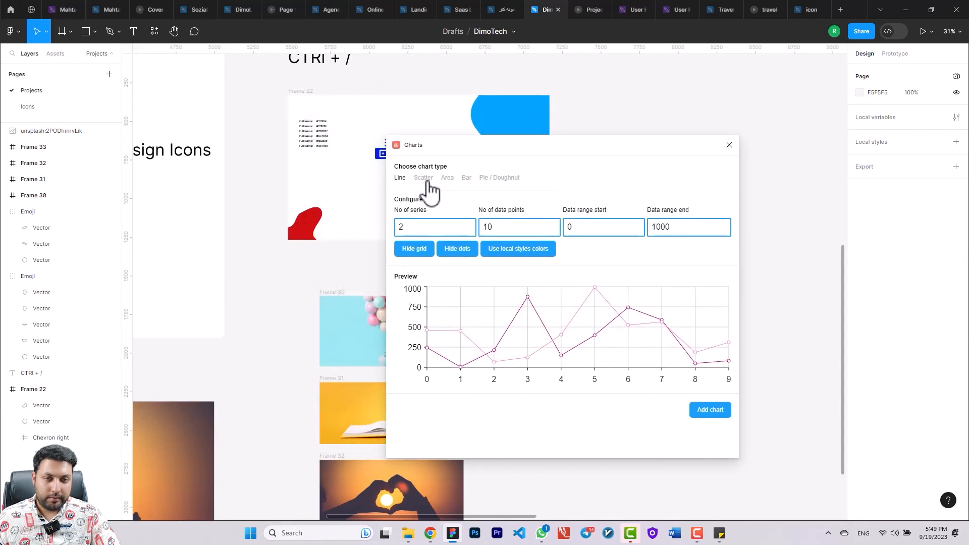
# Step: Preview the Scatter, Area and Bar chart types, and choose Pie / Doughnut with 5 segments
pyautogui.click(427, 179)
pyautogui.click(447, 178)
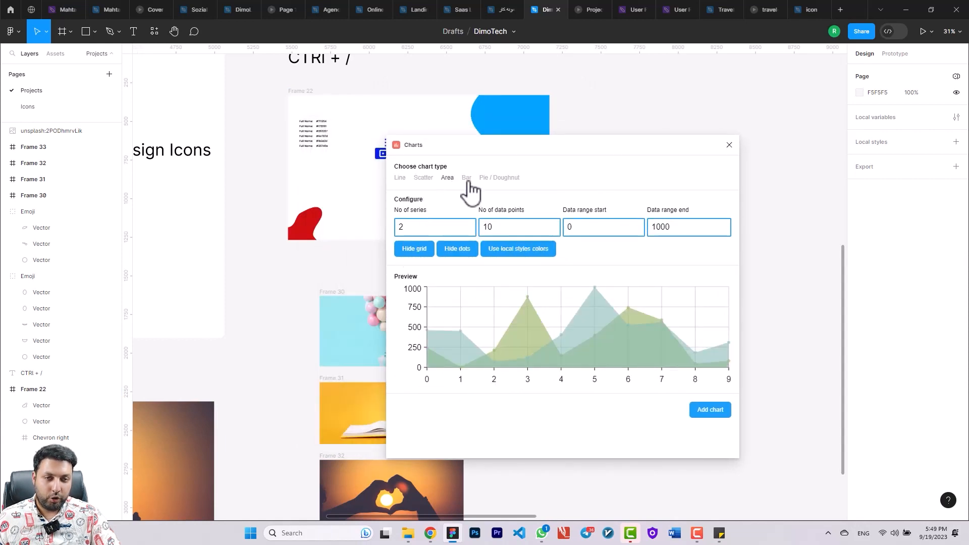
pyautogui.click(467, 180)
pyautogui.click(486, 180)
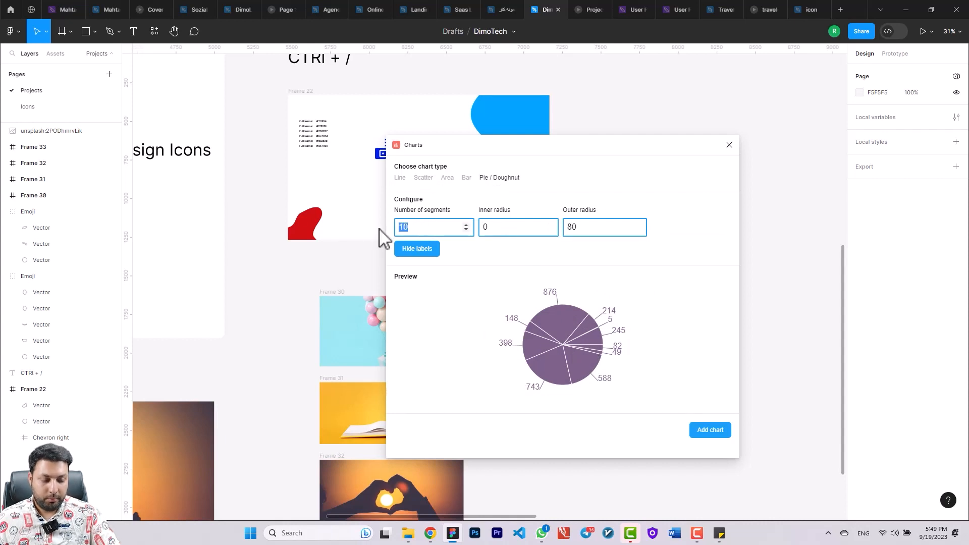
pyautogui.write('5')
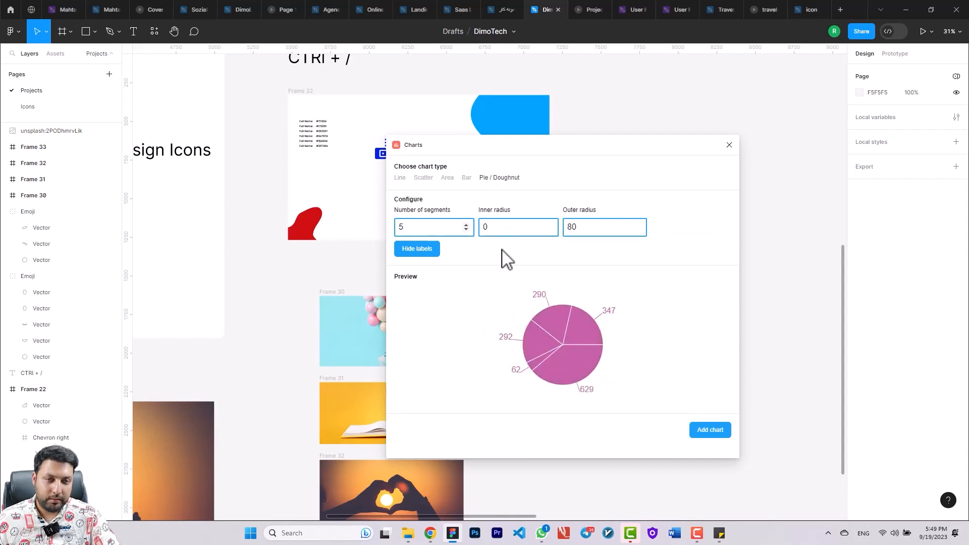
# Step: Set the doughnut's inner radius to 36 and outer radius to 85, and add the chart to the canvas
pyautogui.click(552, 225)
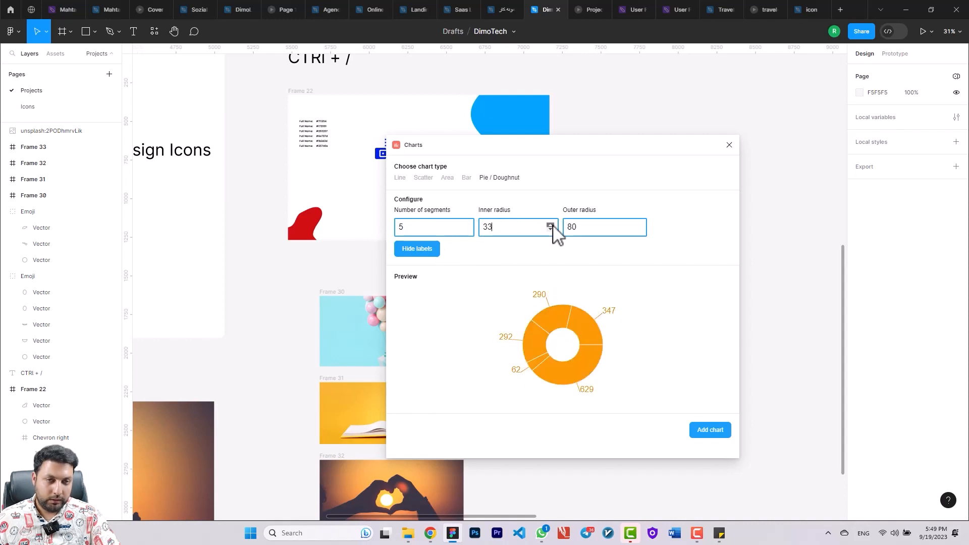
pyautogui.click(551, 229)
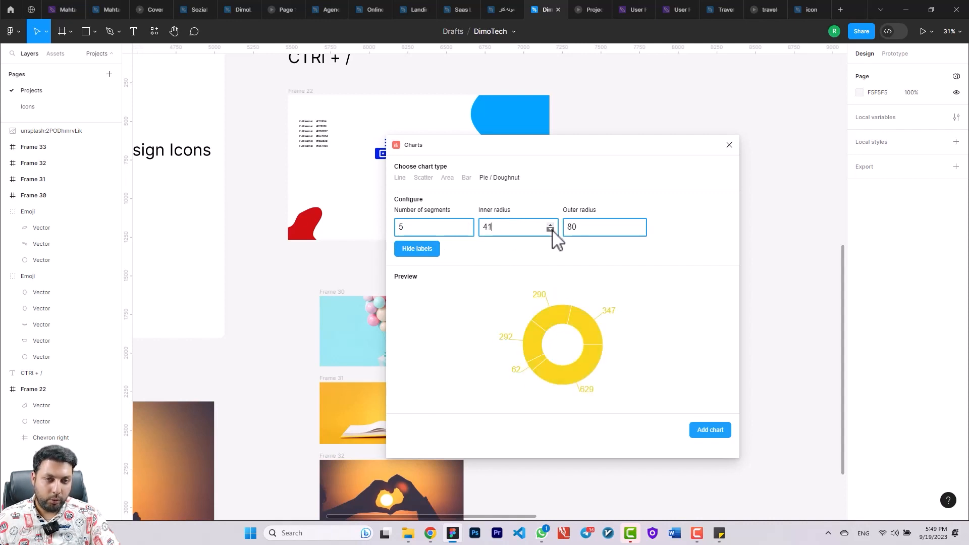
pyautogui.click(639, 224)
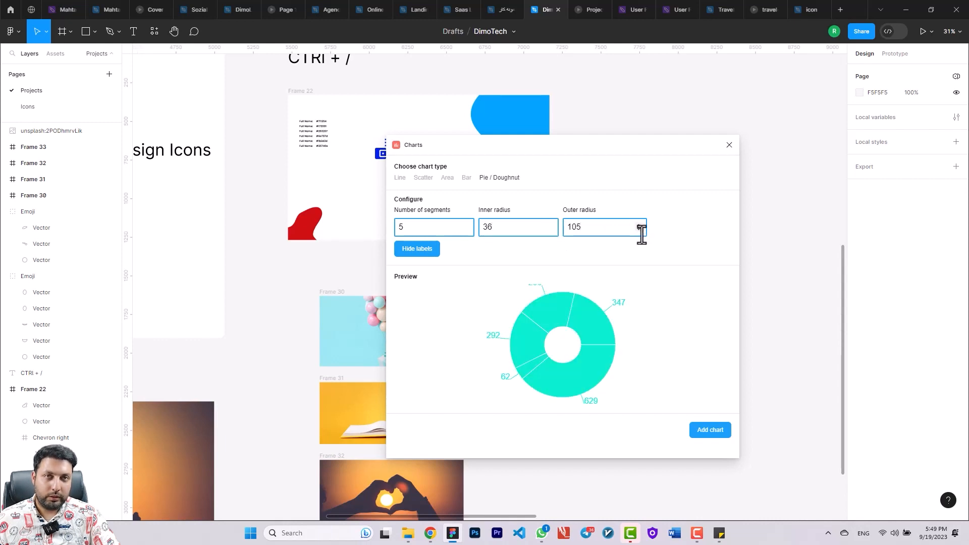
pyautogui.click(639, 230)
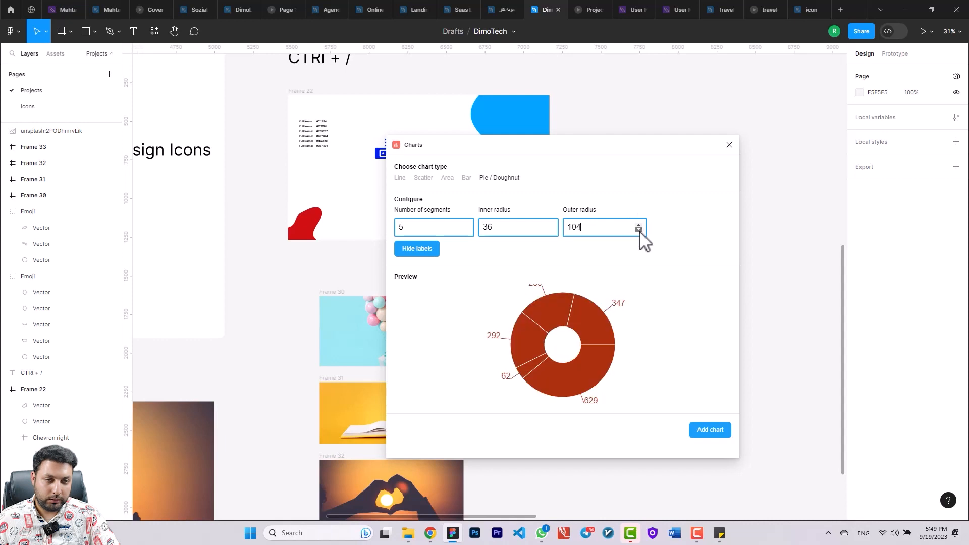
pyautogui.click(639, 230)
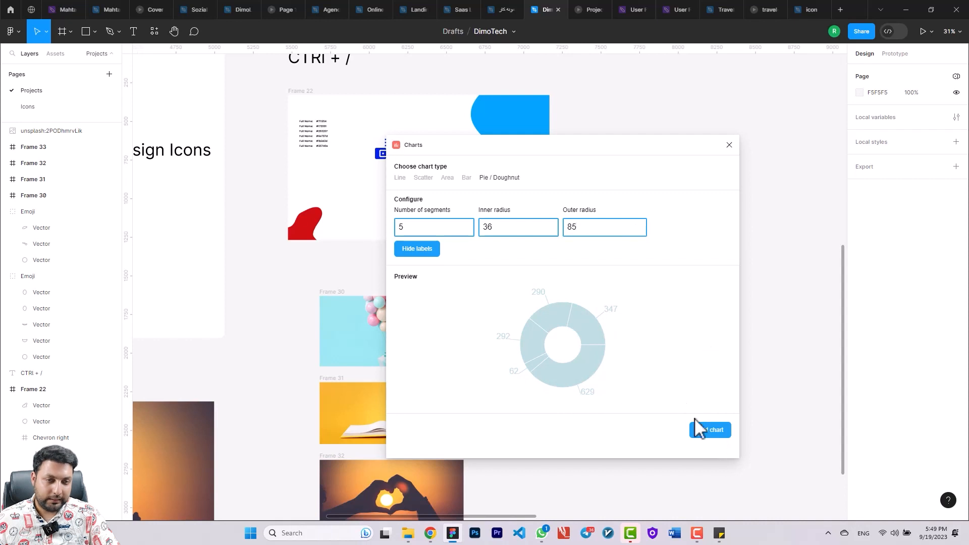
pyautogui.click(710, 431)
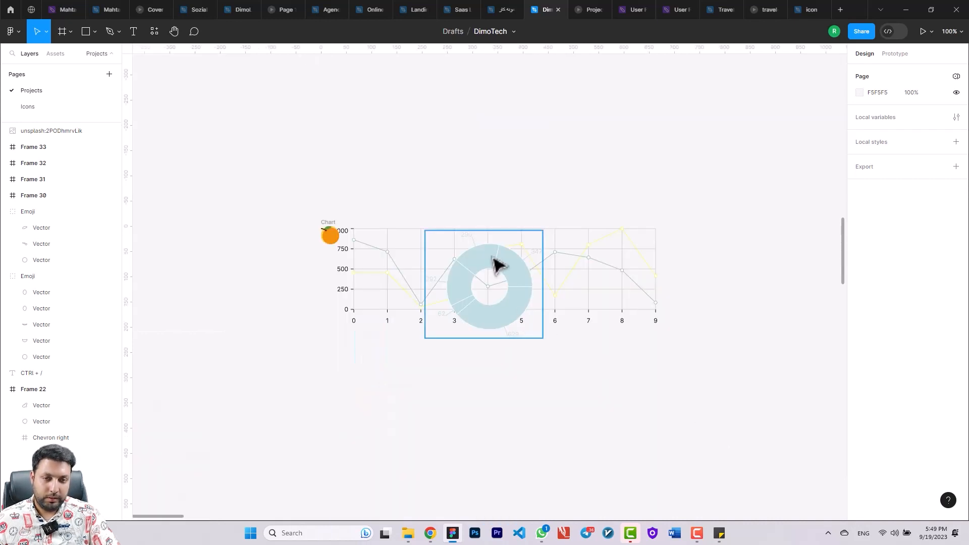
# Step: Move the doughnut chart off the line chart to about X -167, Y 300
pyautogui.moveTo(493, 264); pyautogui.dragTo(363, 416)
pyautogui.hotkey('shift', '2')
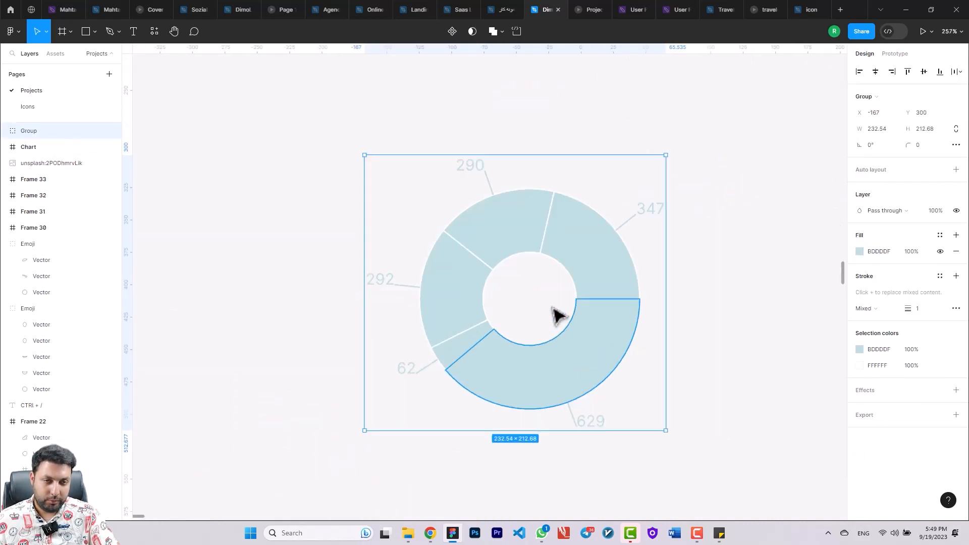
pyautogui.moveTo(475, 300); pyautogui.dragTo(478, 300)
# Step: Recolor the doughnut chart's largest segment bright magenta
pyautogui.doubleClick(547, 370)
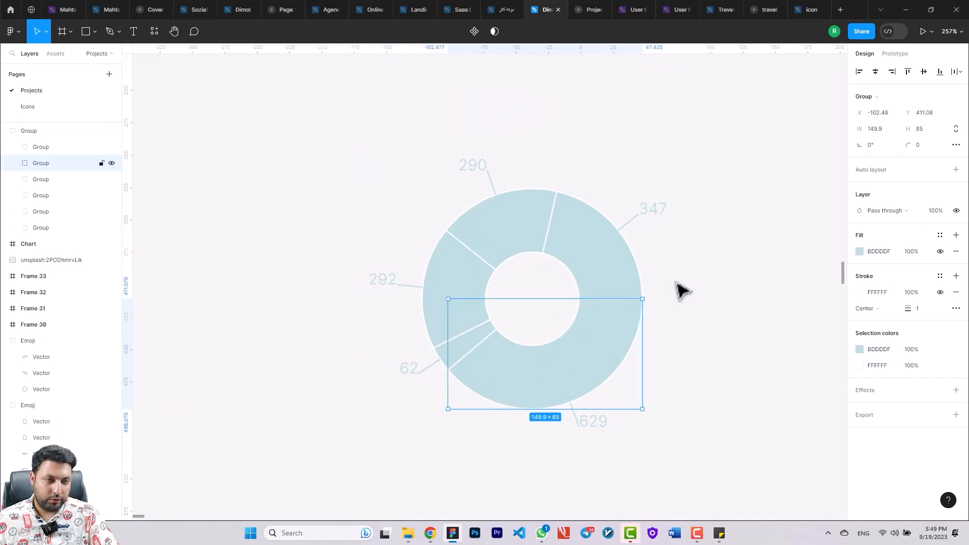
pyautogui.click(859, 252)
pyautogui.moveTo(780, 393); pyautogui.dragTo(823, 392)
pyautogui.click(620, 277)
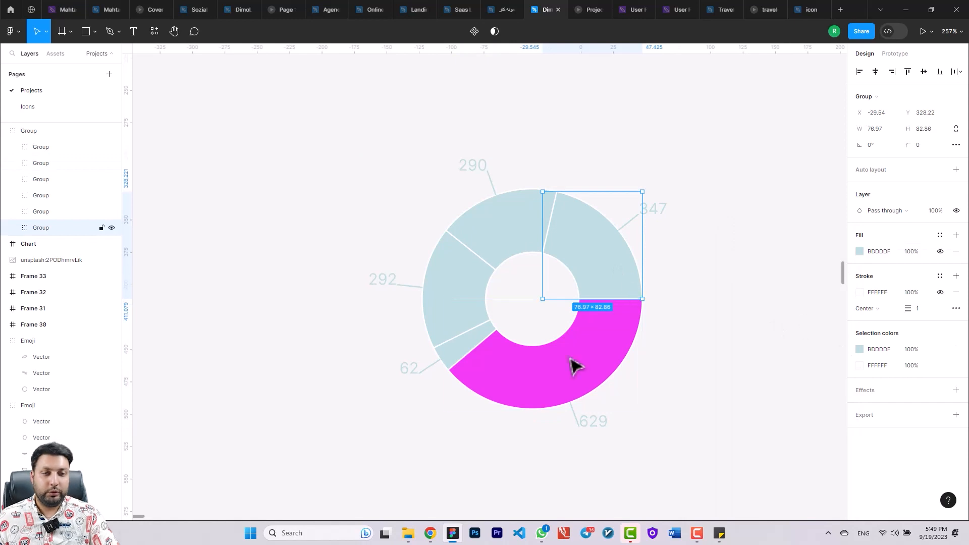
pyautogui.scroll(-5, 580, 381)
pyautogui.scroll(-8, 622, 408)
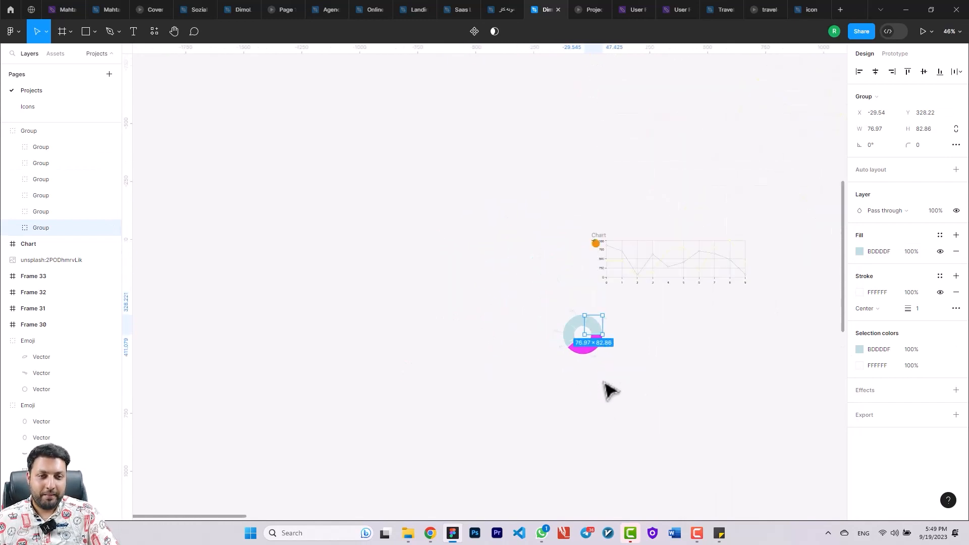
# Step: Search the plugins for "chart", browse the community results, and run NB Charts
pyautogui.hscroll(5, 284, 349)
pyautogui.hscroll(10, 272, 346)
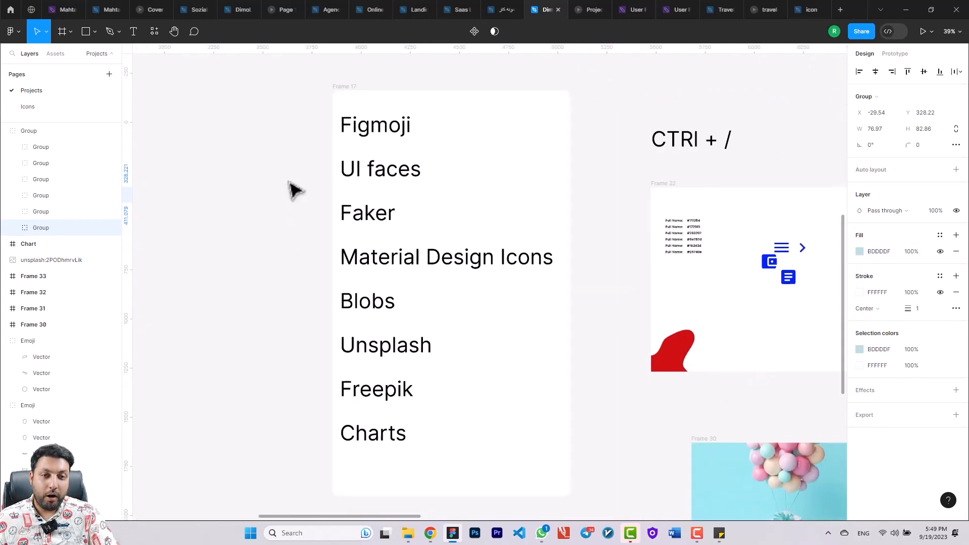
pyautogui.scroll(-3, 400, 316)
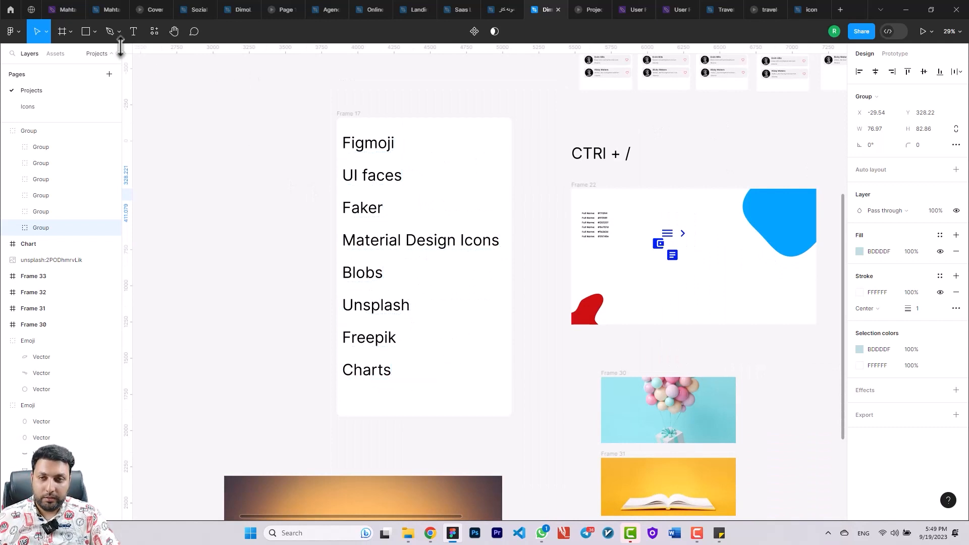
pyautogui.click(154, 34)
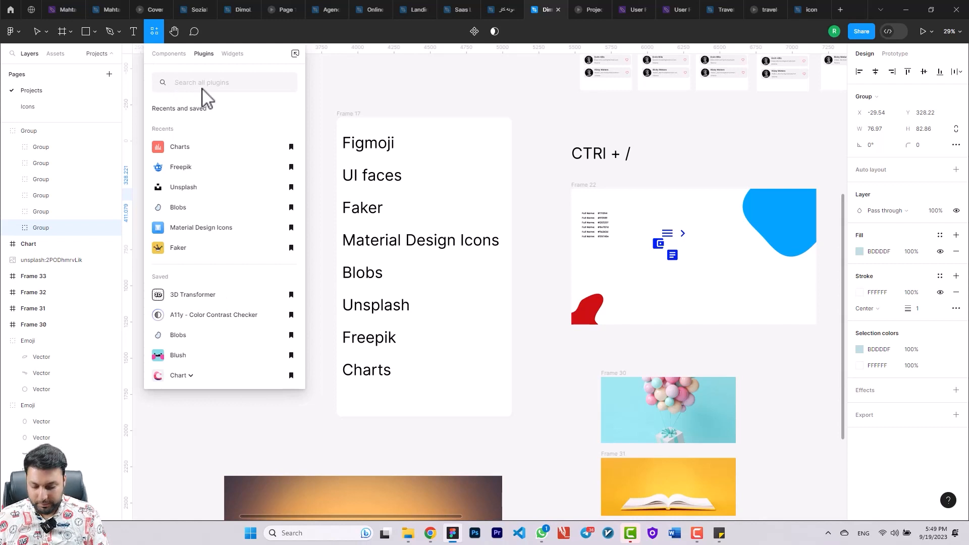
pyautogui.write('chart')
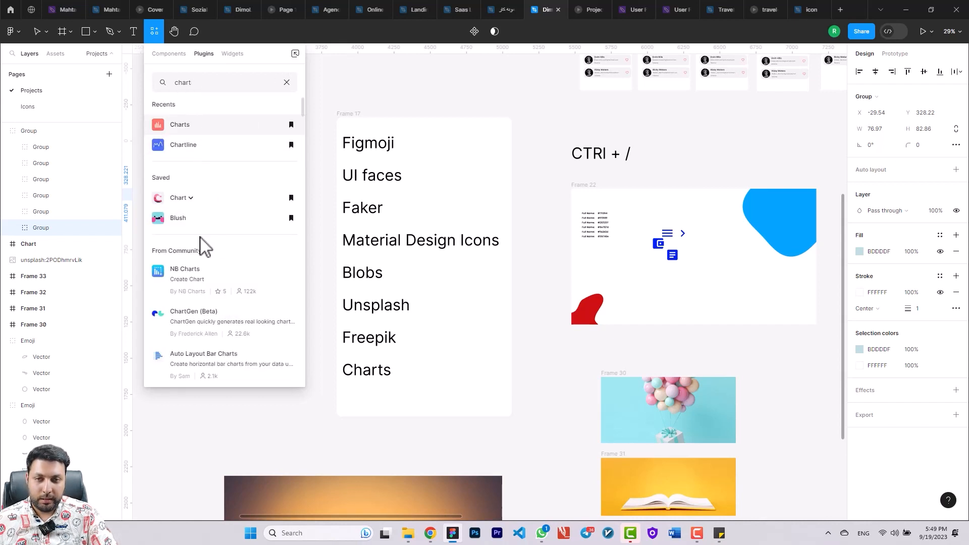
pyautogui.scroll(-2, 194, 271)
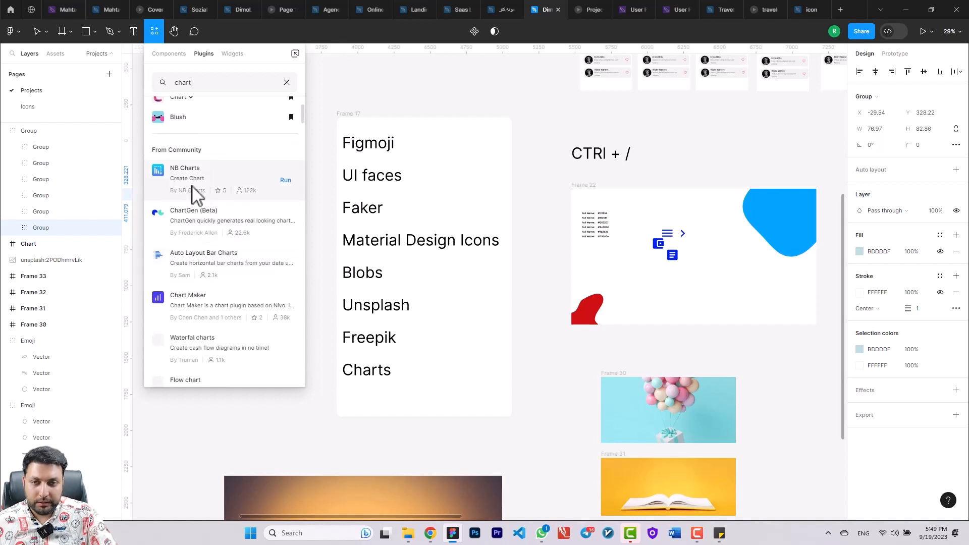
pyautogui.scroll(-2, 201, 210)
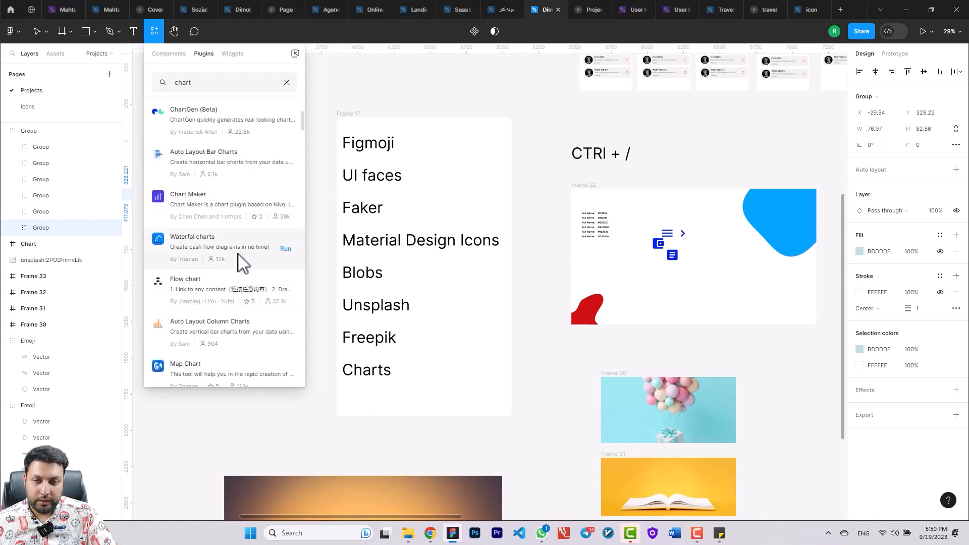
pyautogui.scroll(1, 254, 225)
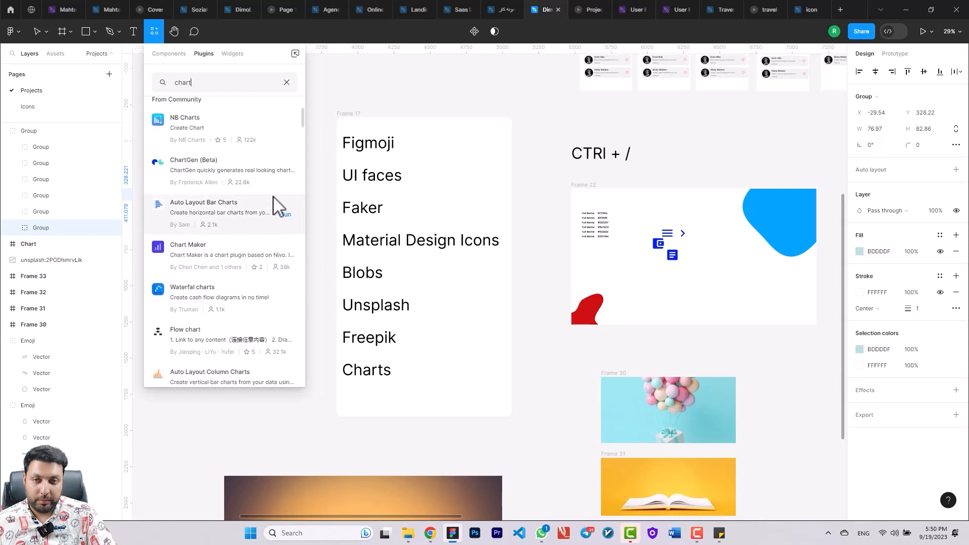
pyautogui.scroll(1, 227, 204)
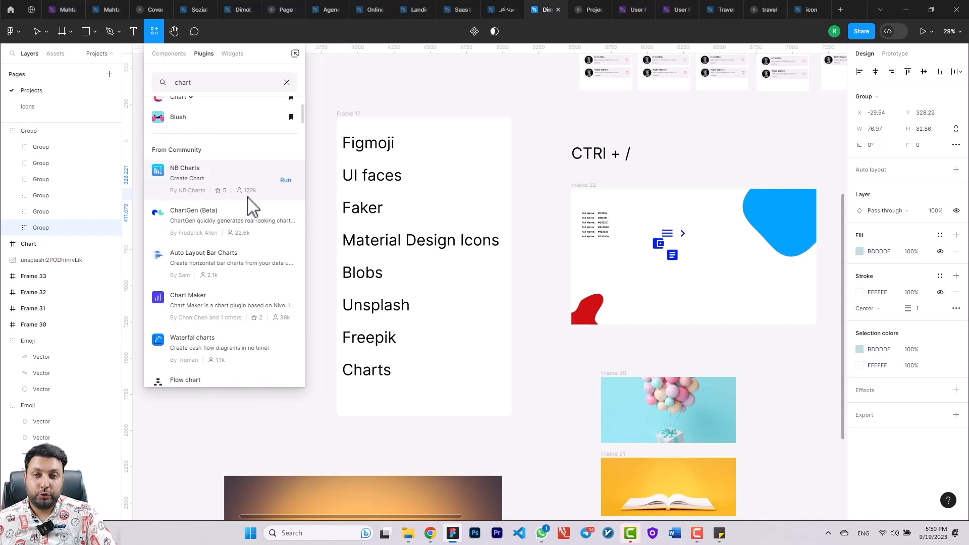
pyautogui.click(285, 180)
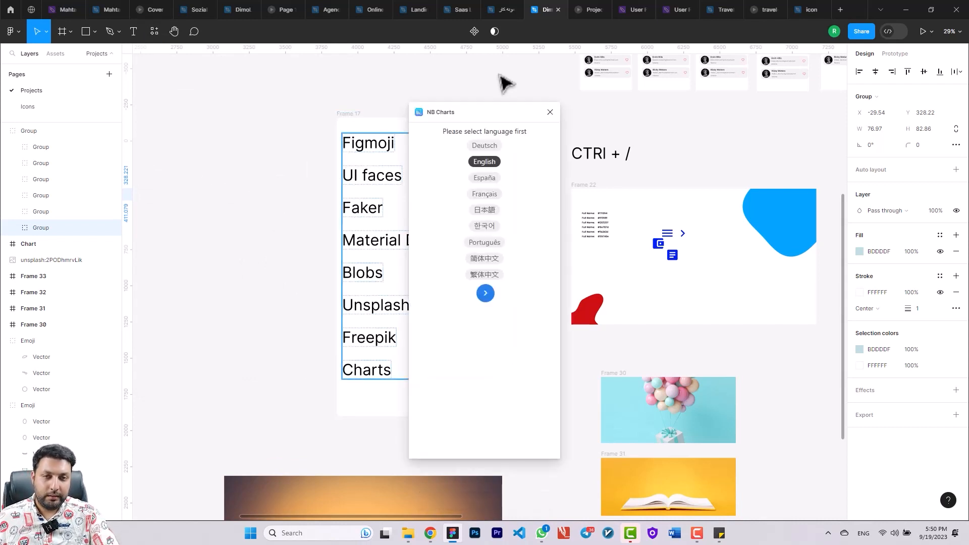
# Step: Confirm English as the NB Charts language and turn off the video tutorial prompt
pyautogui.moveTo(537, 115); pyautogui.dragTo(631, 117)
pyautogui.click(579, 294)
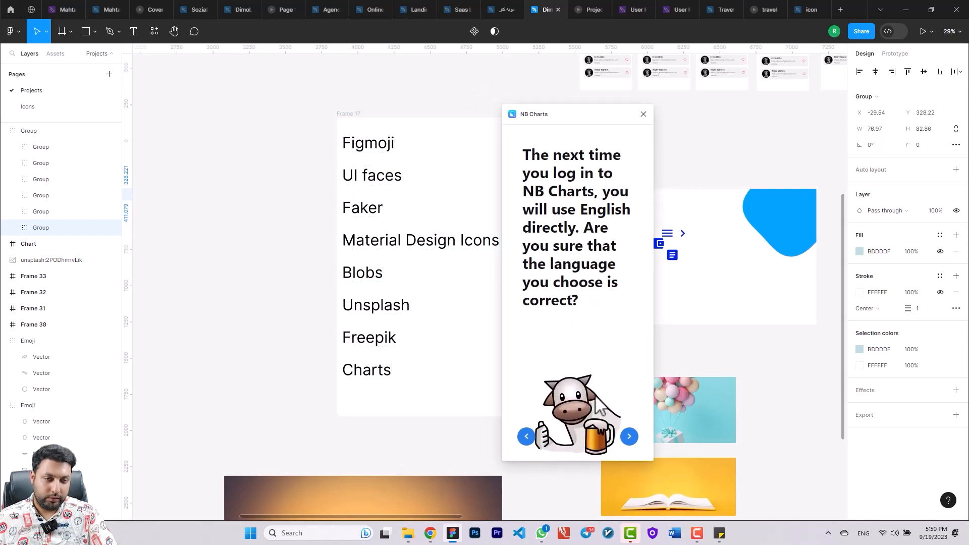
pyautogui.click(628, 436)
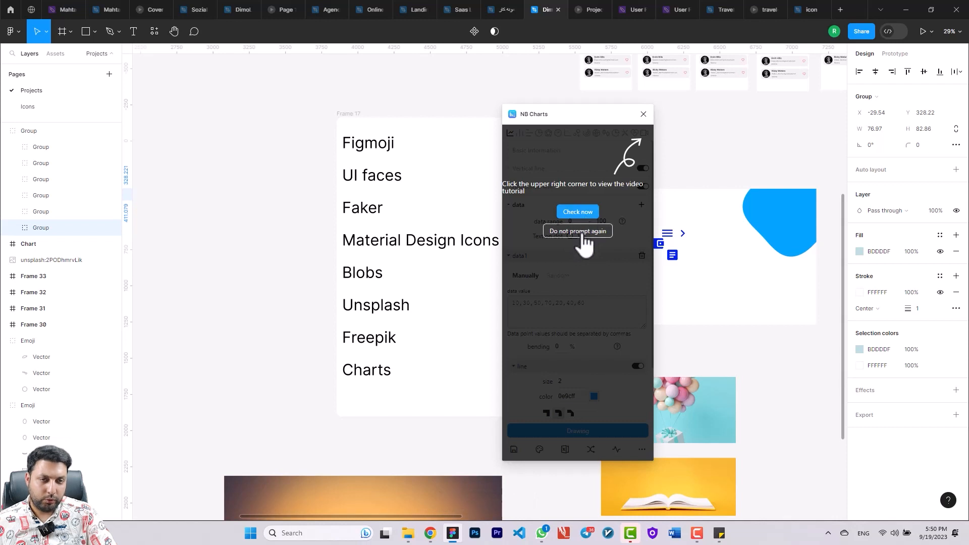
pyautogui.click(585, 231)
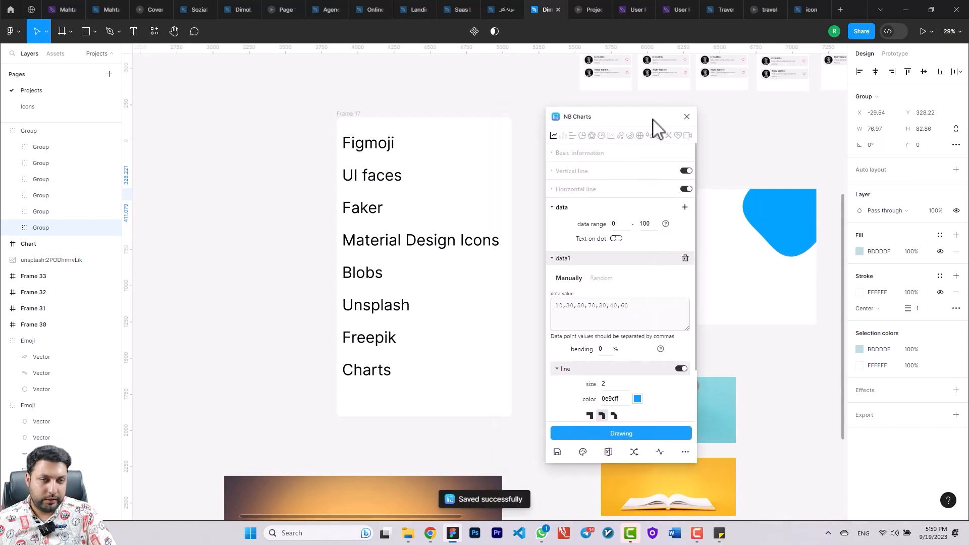
# Step: Look through the horizontal bar, line and other chart types in NB Charts, and close the plugin
pyautogui.click(601, 136)
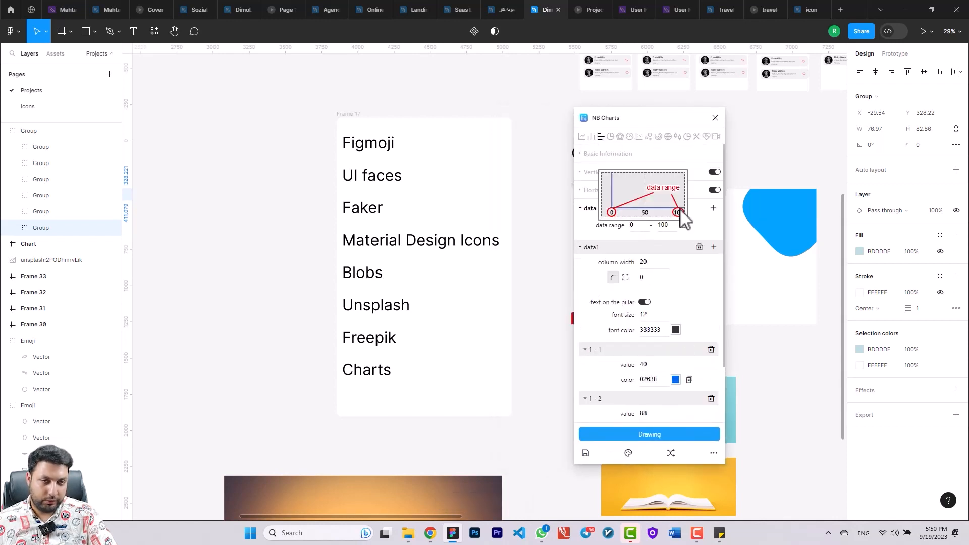
pyautogui.click(662, 138)
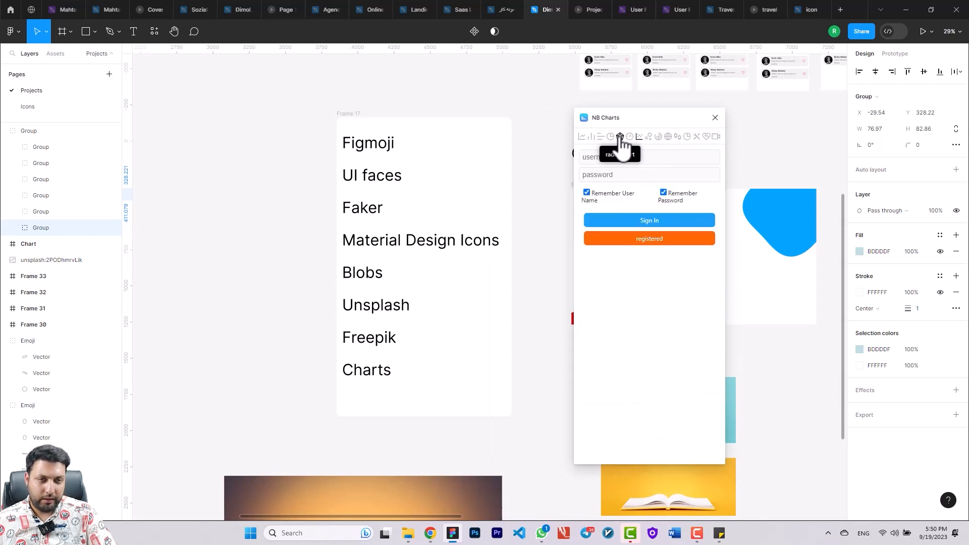
pyautogui.click(581, 137)
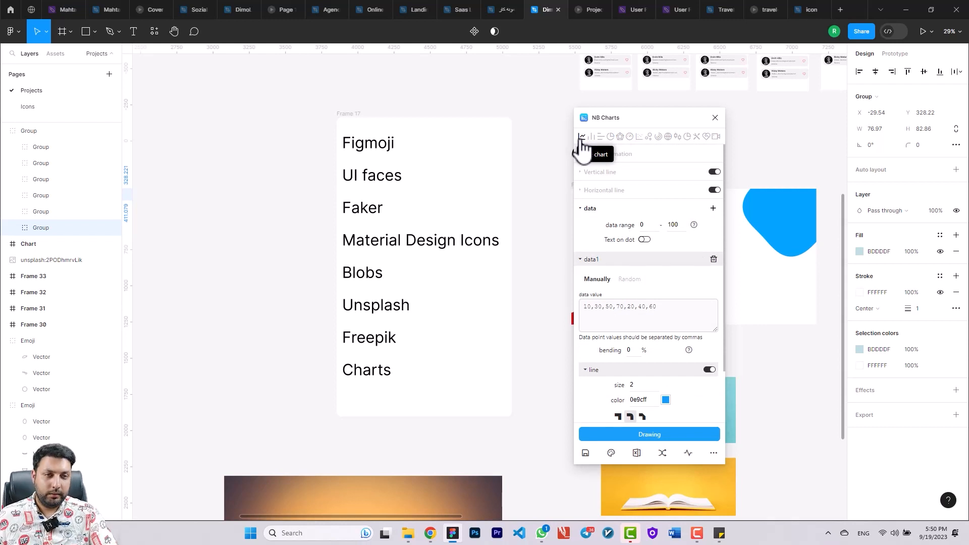
pyautogui.click(715, 117)
pyautogui.scroll(-2, 363, 154)
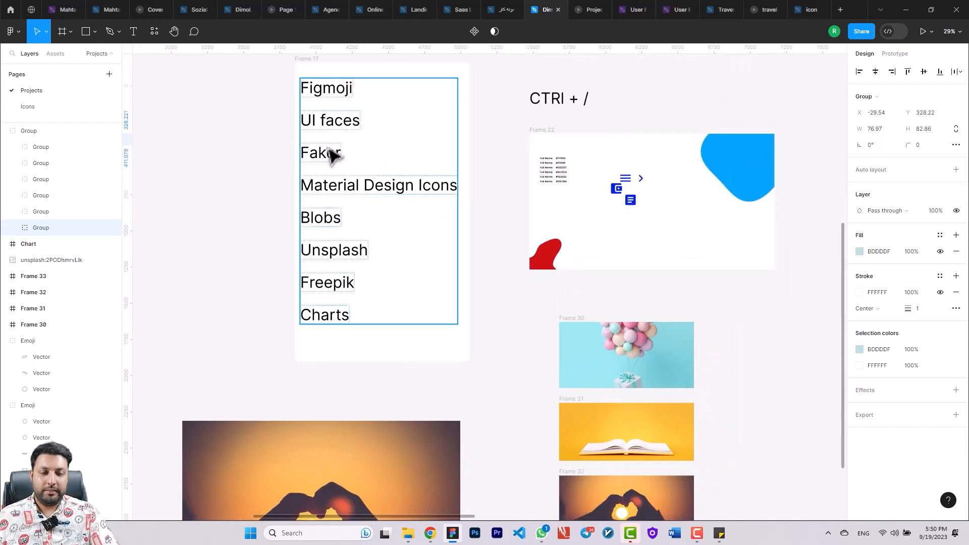
pyautogui.moveTo(367, 197); pyautogui.dragTo(329, 242)
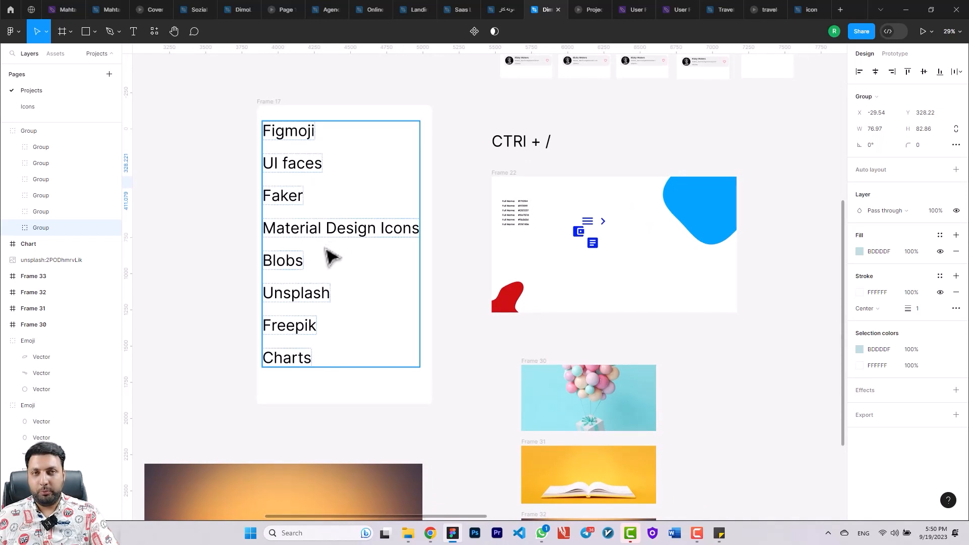